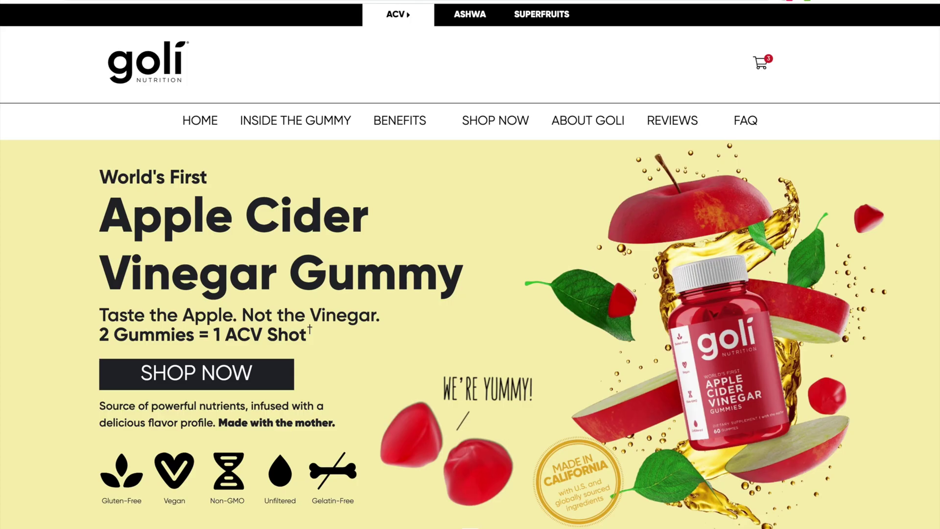
pyautogui.scroll(-2, 565, 331)
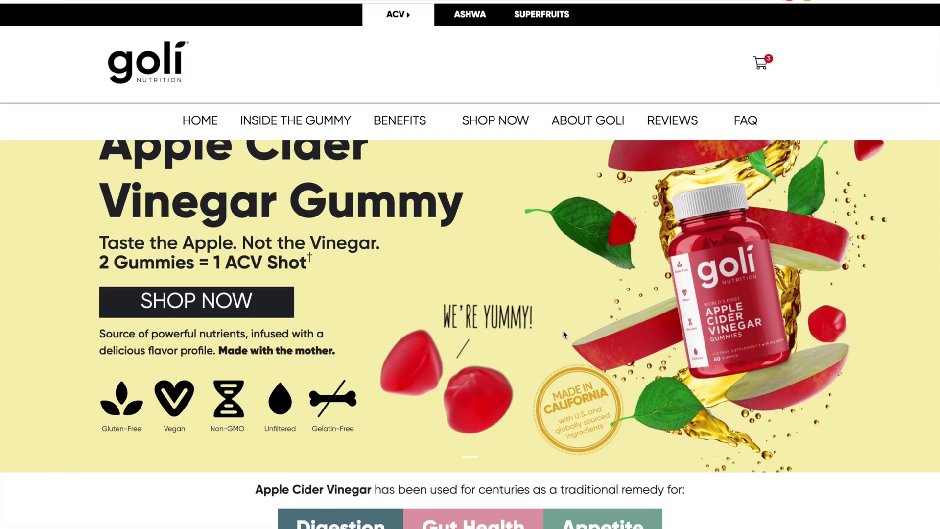
pyautogui.scroll(1, 564, 334)
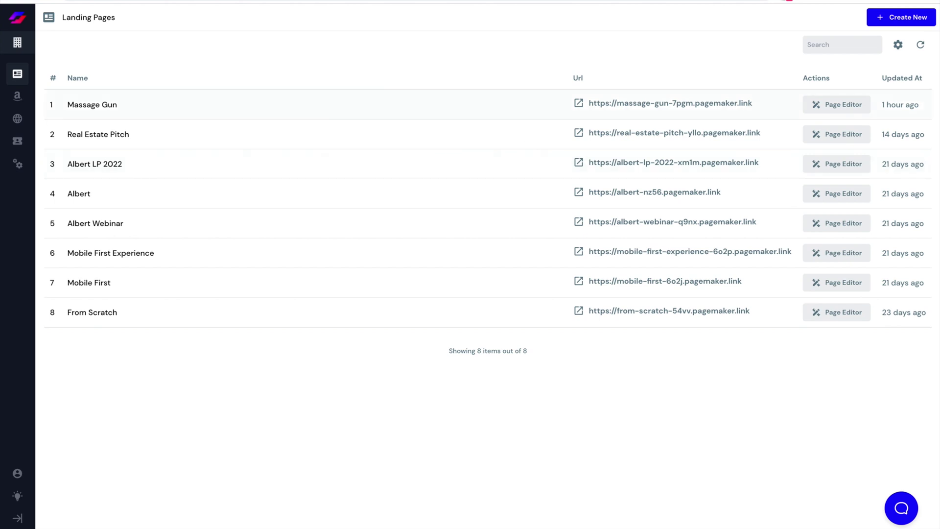
# Step: Create a new landing page project named Goli
pyautogui.click(904, 17)
pyautogui.click(152, 71)
pyautogui.write('gOL')
pyautogui.press('BackSpace')
pyautogui.press('BackSpace')
pyautogui.press('BackSpace')
pyautogui.write('Goli')
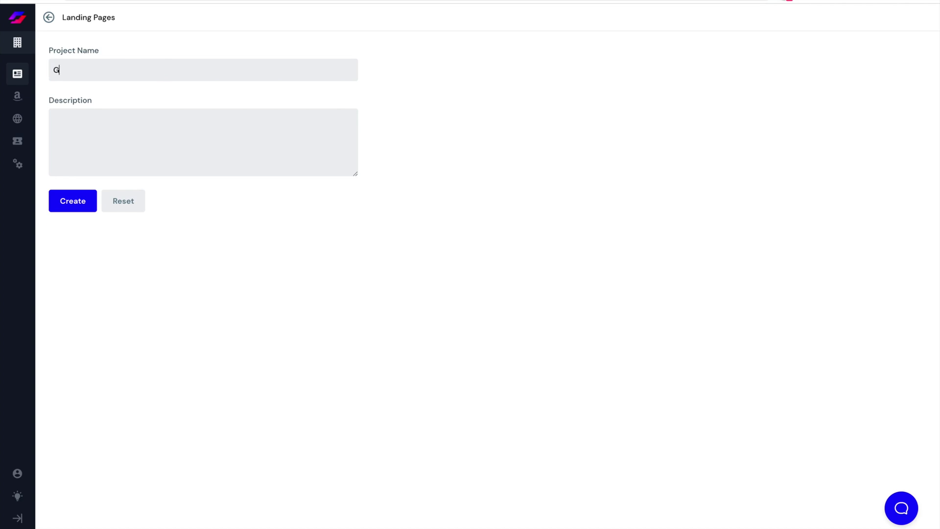
pyautogui.click(83, 211)
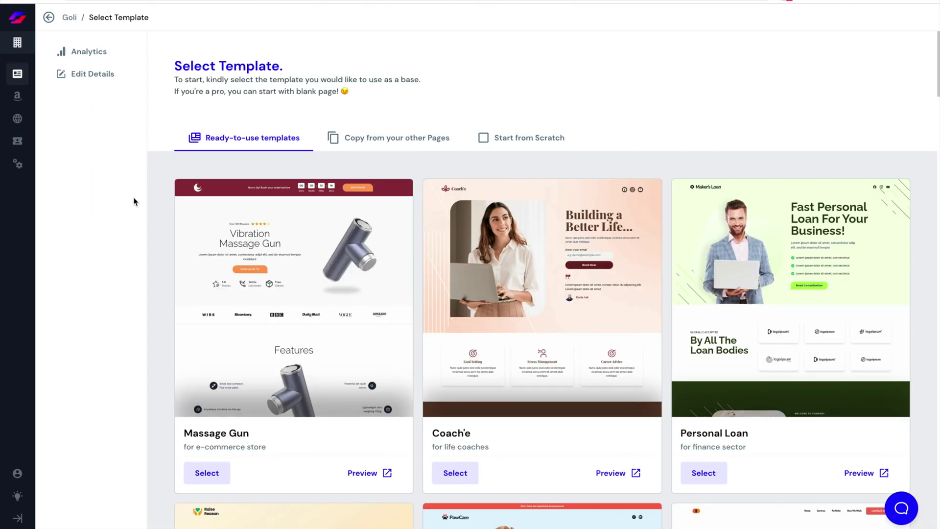
# Step: Check the start-from-scratch option, then choose the ready-to-use Massage Gun template as the base for the page
pyautogui.click(541, 143)
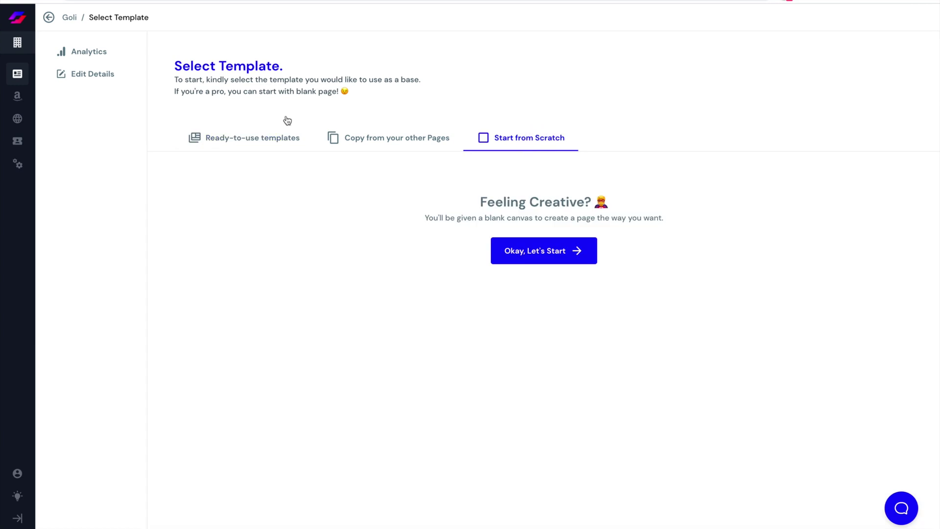
pyautogui.click(211, 137)
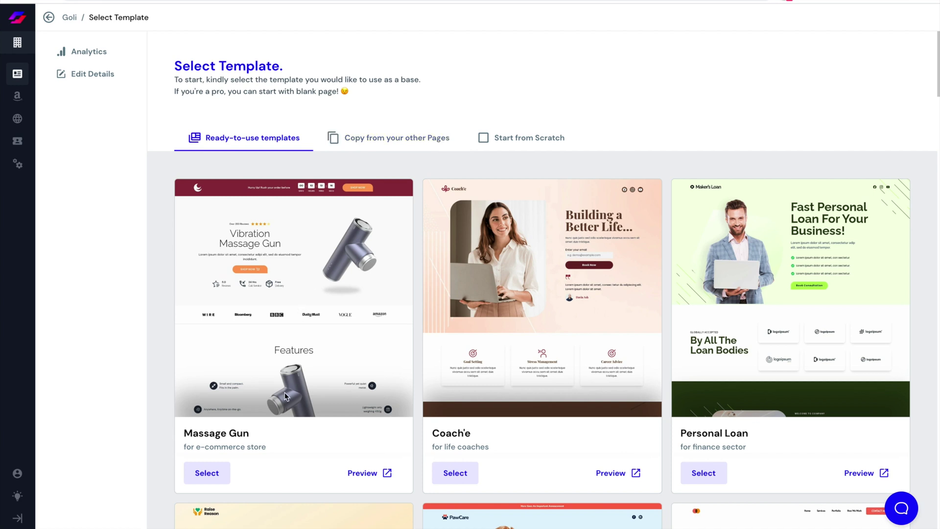
pyautogui.click(211, 476)
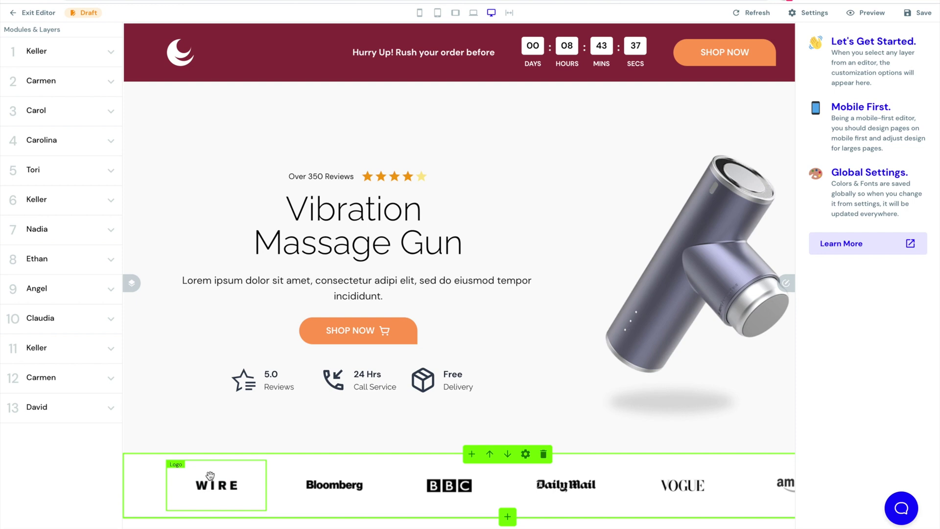
# Step: Hide the module list and the layer customization options, and look through the template's sections in the desktop layout
pyautogui.click(132, 283)
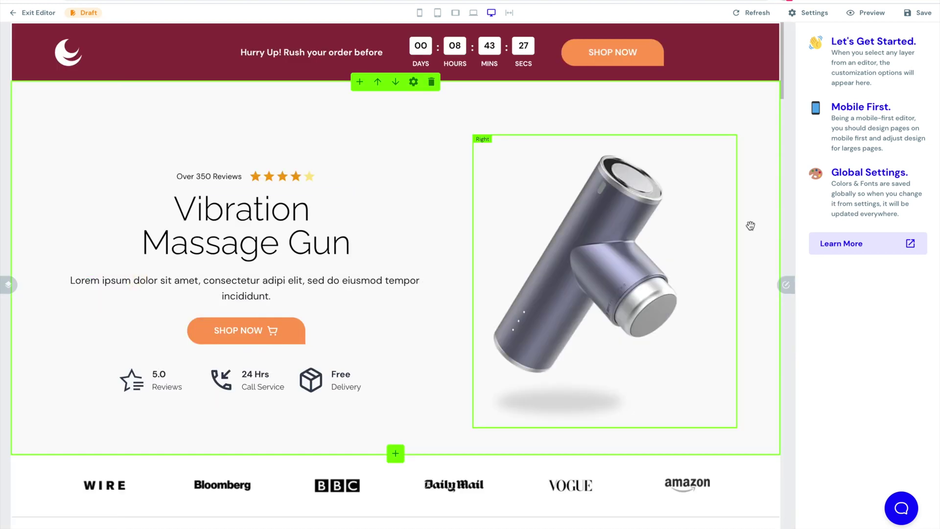
pyautogui.click(785, 286)
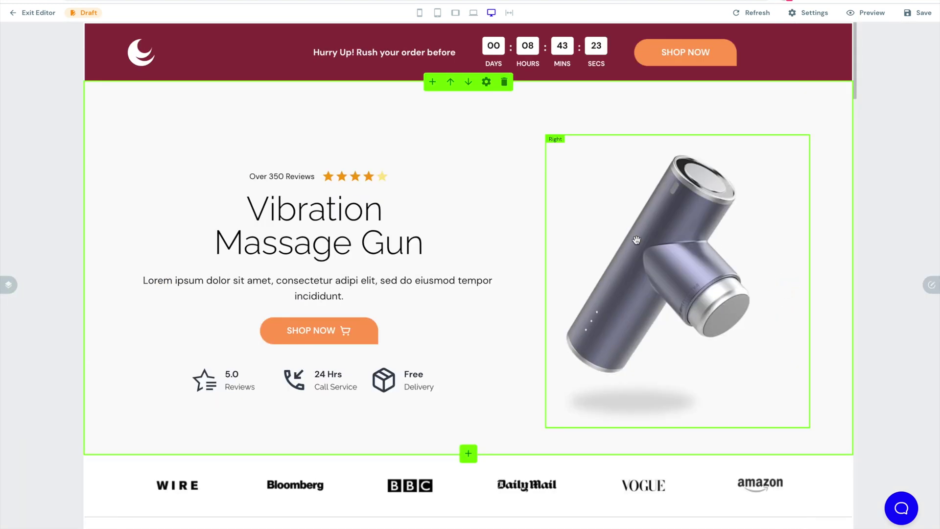
pyautogui.scroll(-5, 472, 253)
pyautogui.scroll(-20, 472, 253)
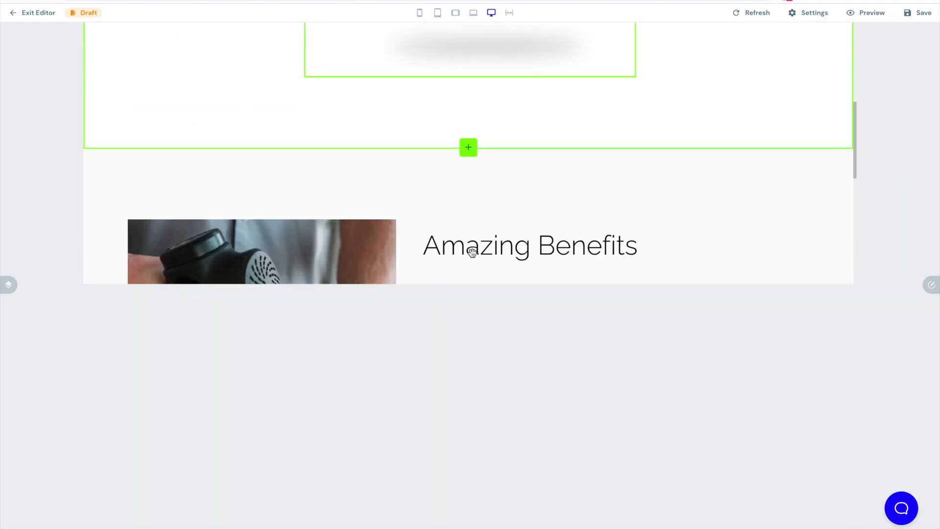
pyautogui.scroll(-12, 473, 253)
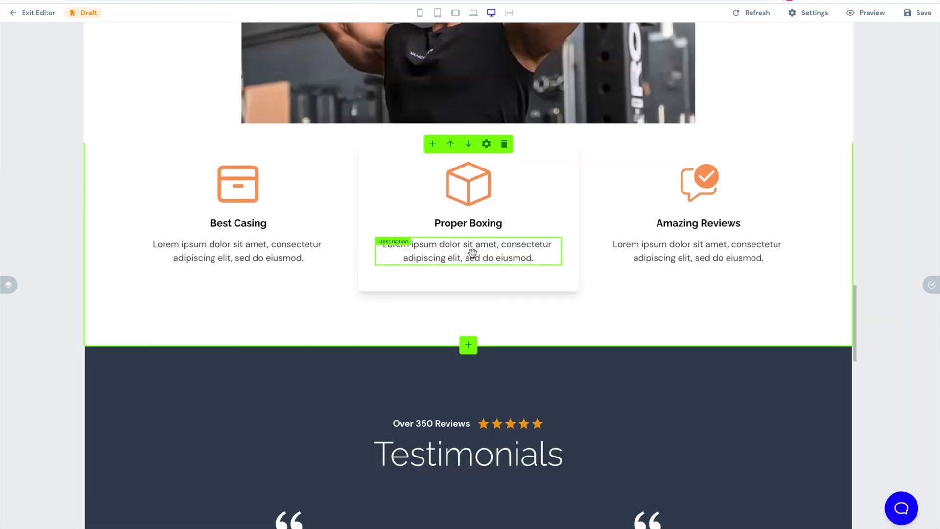
pyautogui.scroll(20, 472, 252)
pyautogui.scroll(10, 473, 253)
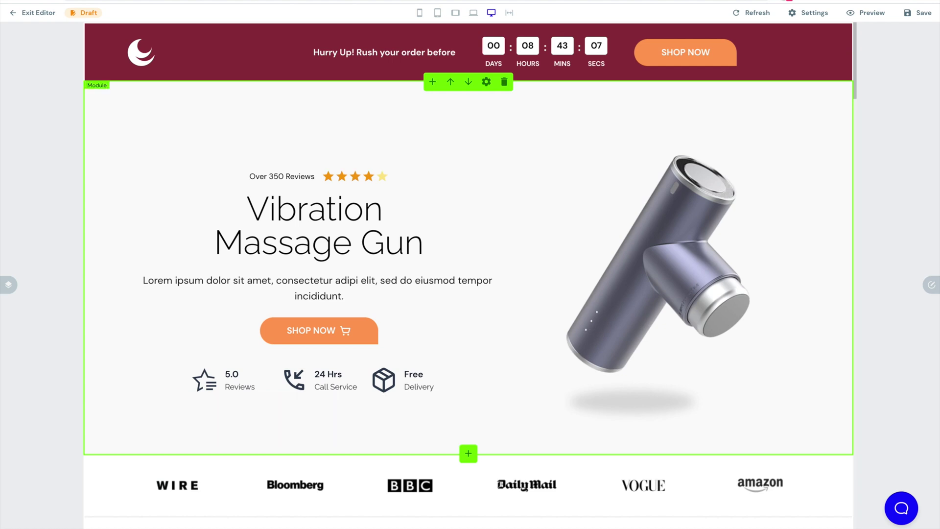
# Step: Switch to the mobile layout and examine the template's sections from the header down to the final product block
pyautogui.click(419, 12)
pyautogui.scroll(-4, 479, 151)
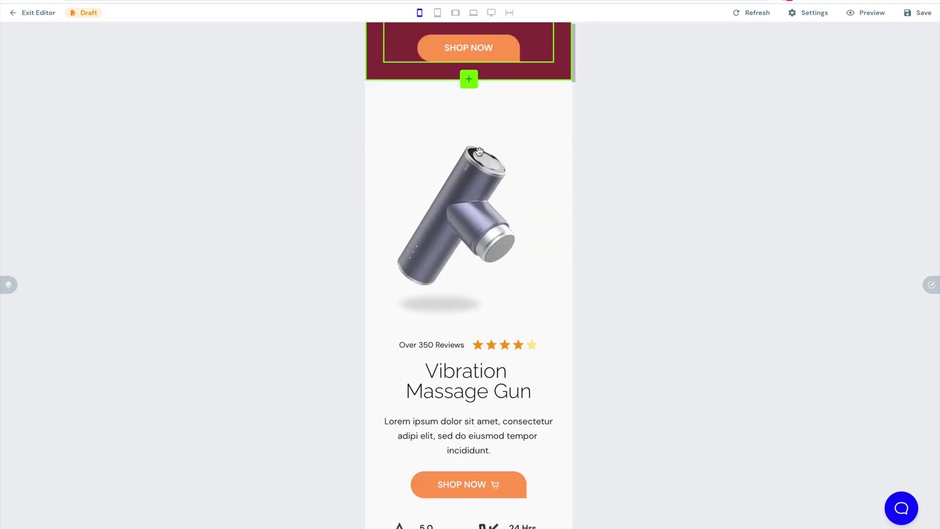
pyautogui.scroll(4, 485, 153)
pyautogui.scroll(-8, 496, 240)
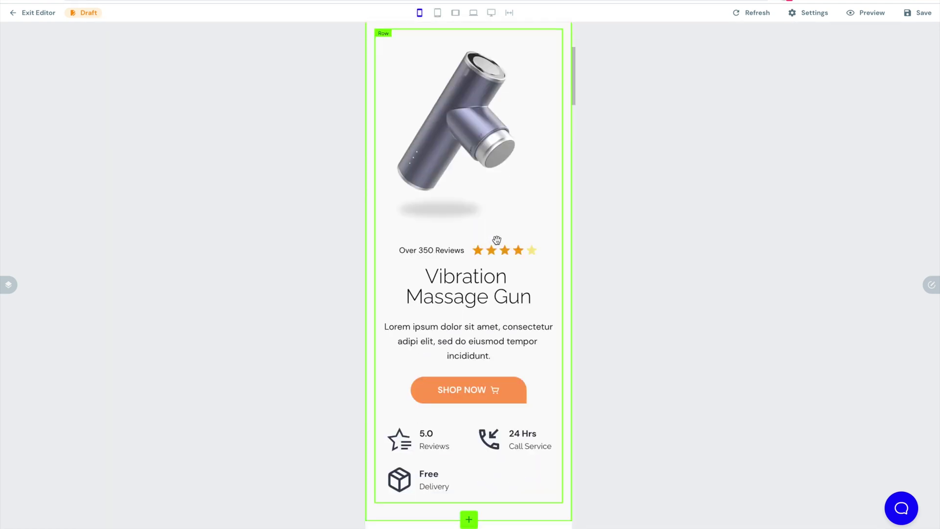
pyautogui.scroll(2, 497, 240)
pyautogui.scroll(-2, 496, 240)
pyautogui.scroll(5, 496, 241)
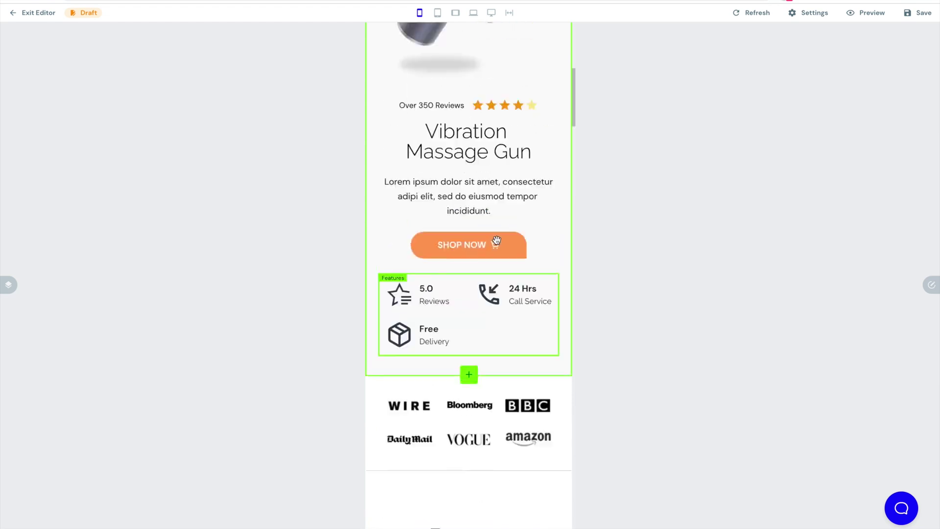
pyautogui.scroll(-9, 497, 240)
pyautogui.scroll(-10, 497, 240)
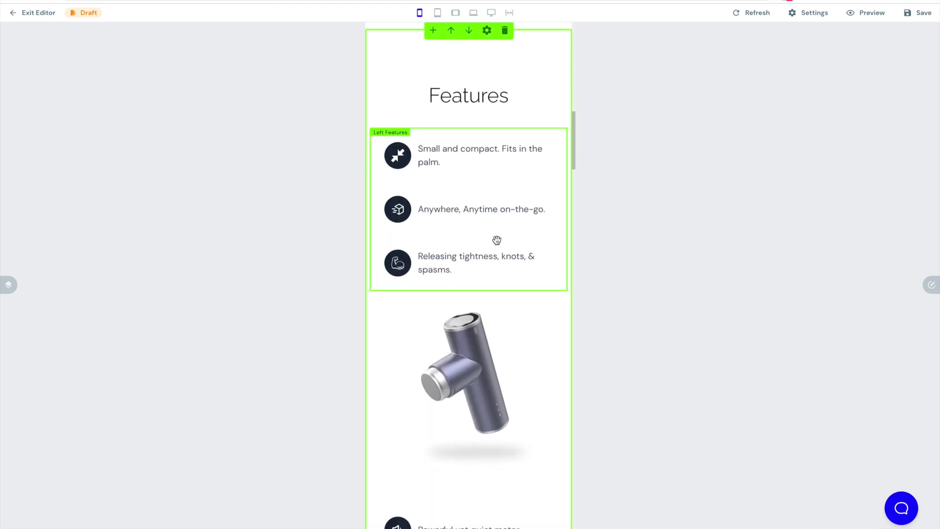
pyautogui.scroll(-9, 497, 240)
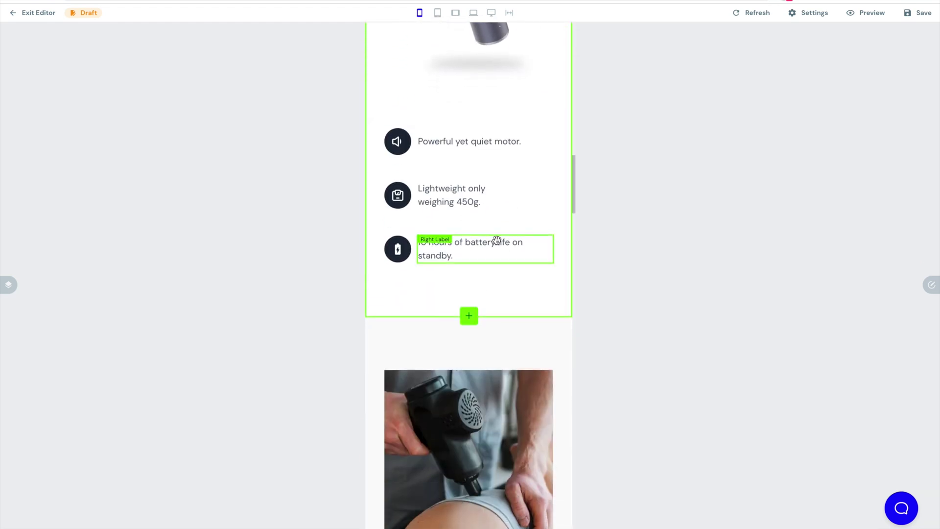
pyautogui.scroll(-10, 496, 240)
pyautogui.scroll(-2, 497, 240)
pyautogui.scroll(8, 466, 191)
pyautogui.scroll(-5, 451, 175)
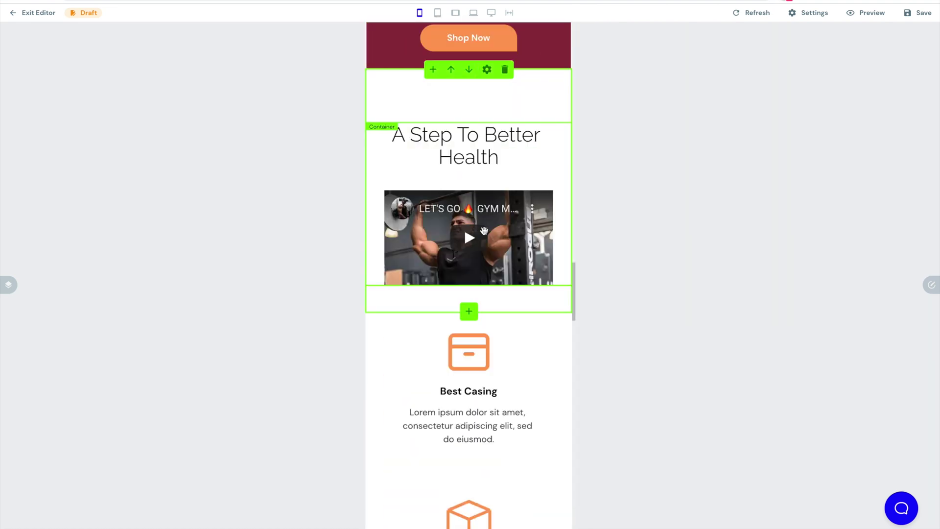
pyautogui.scroll(-4, 512, 283)
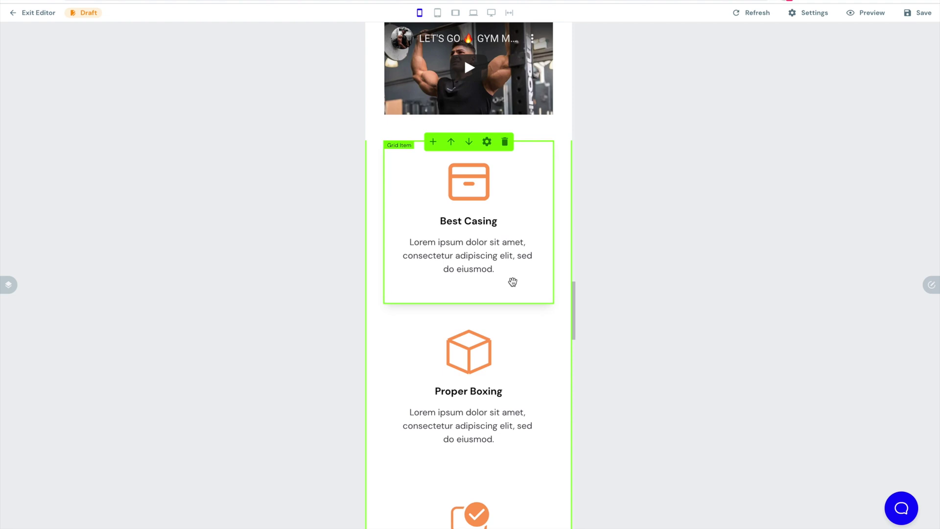
pyautogui.scroll(-14, 511, 282)
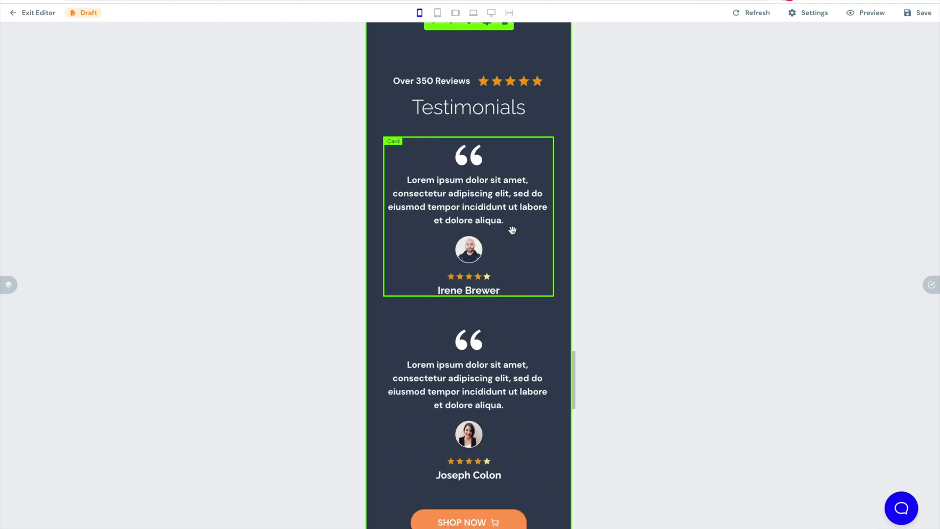
pyautogui.scroll(-5, 513, 232)
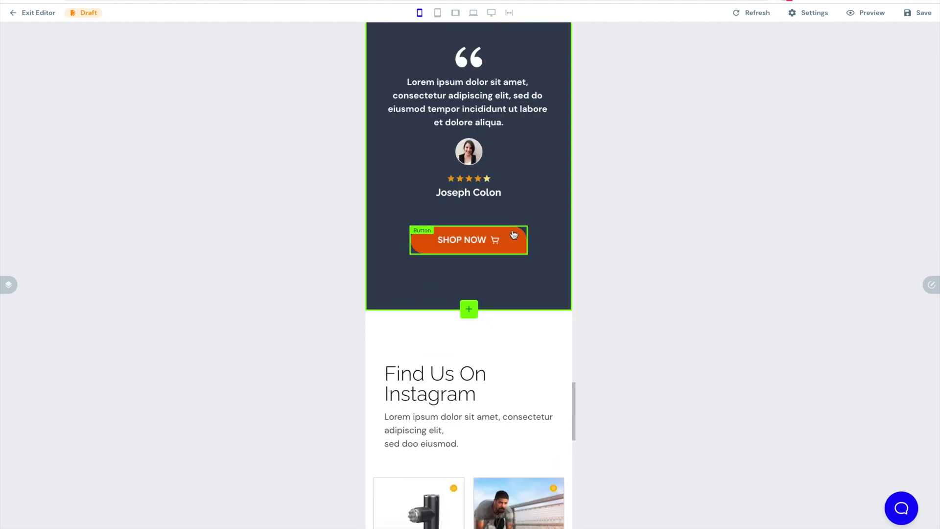
pyautogui.scroll(-5, 513, 234)
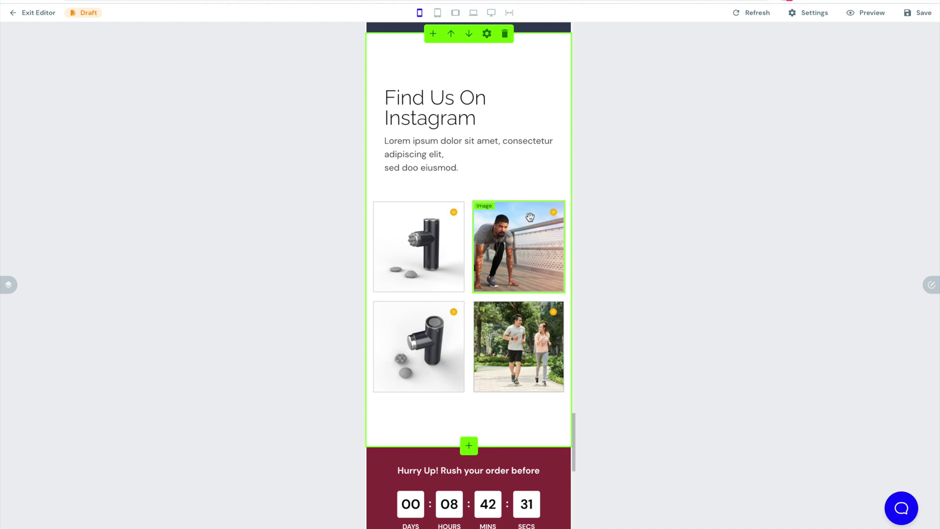
pyautogui.scroll(-4, 529, 214)
pyautogui.scroll(-9, 528, 216)
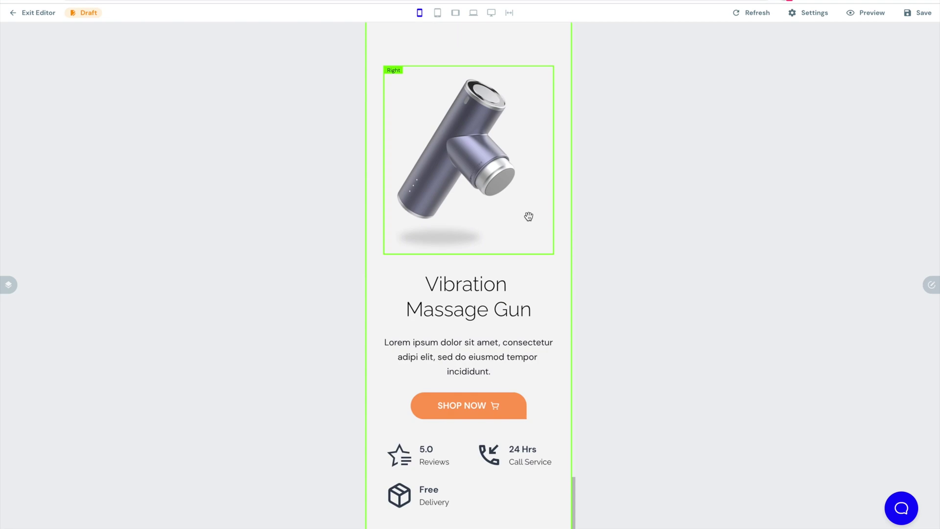
pyautogui.scroll(9, 529, 216)
pyautogui.scroll(12, 529, 215)
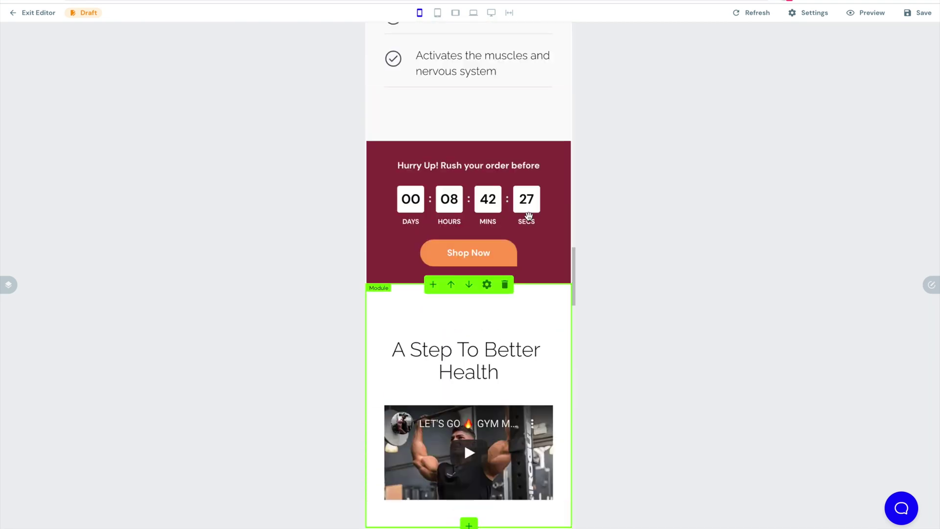
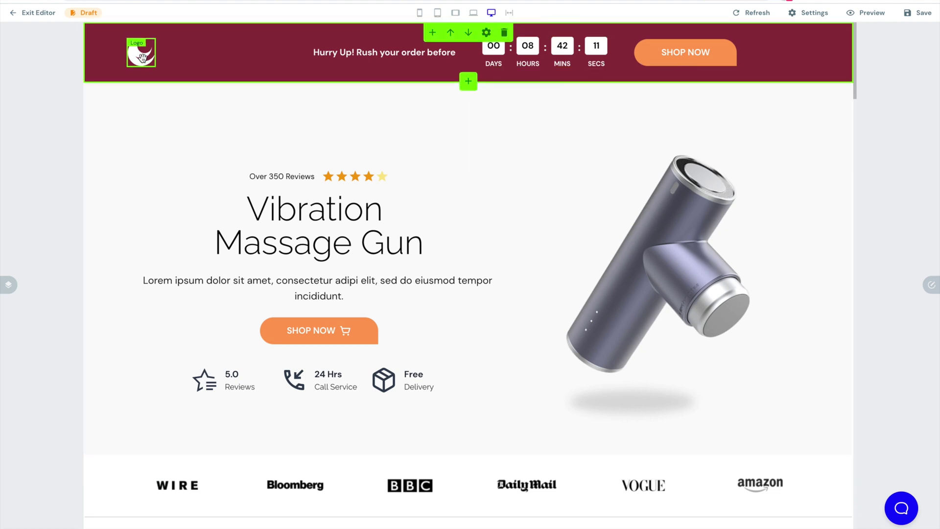
# Step: Replace the header's moon logo with the Goli-home-logo image from the media gallery and set its width to 24
pyautogui.click(931, 284)
pyautogui.click(893, 91)
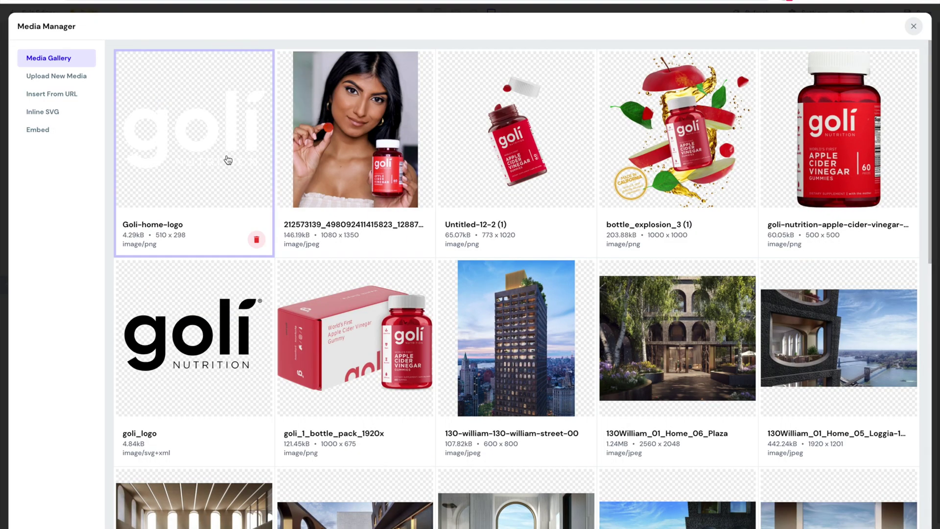
pyautogui.click(228, 159)
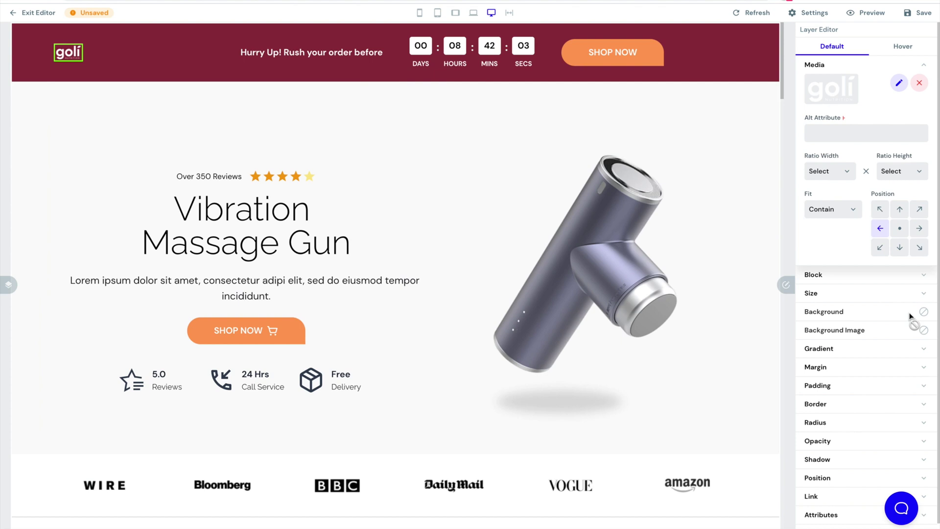
pyautogui.click(912, 294)
pyautogui.click(849, 323)
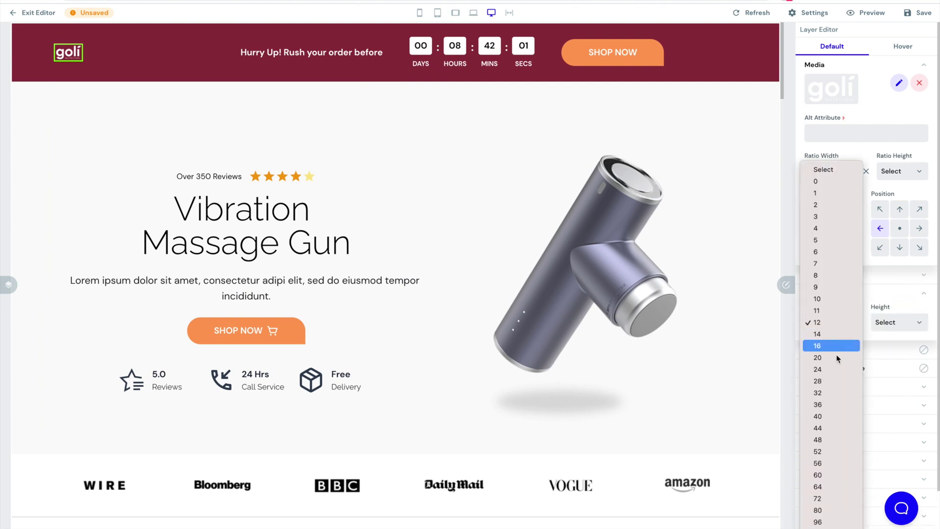
pyautogui.click(830, 369)
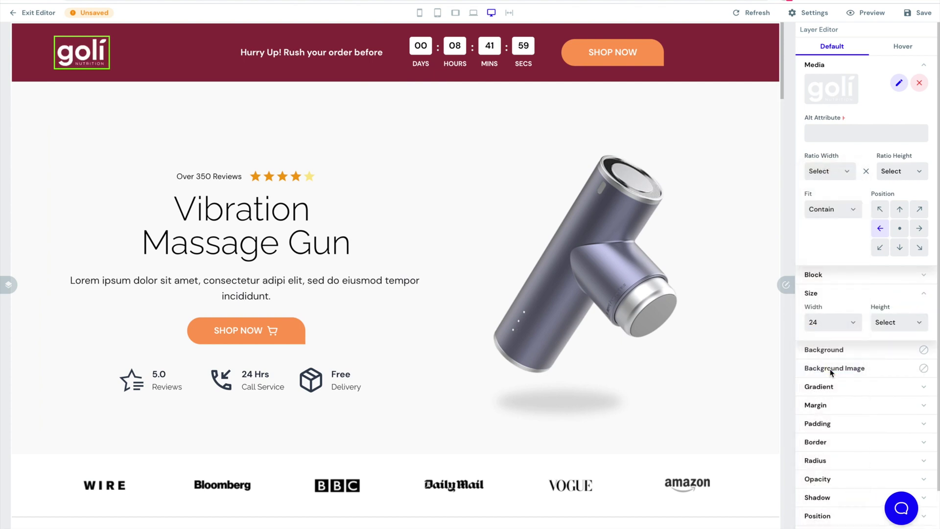
# Step: Change the header module's background color to the pinkish red swatch in shade 600
pyautogui.click(774, 45)
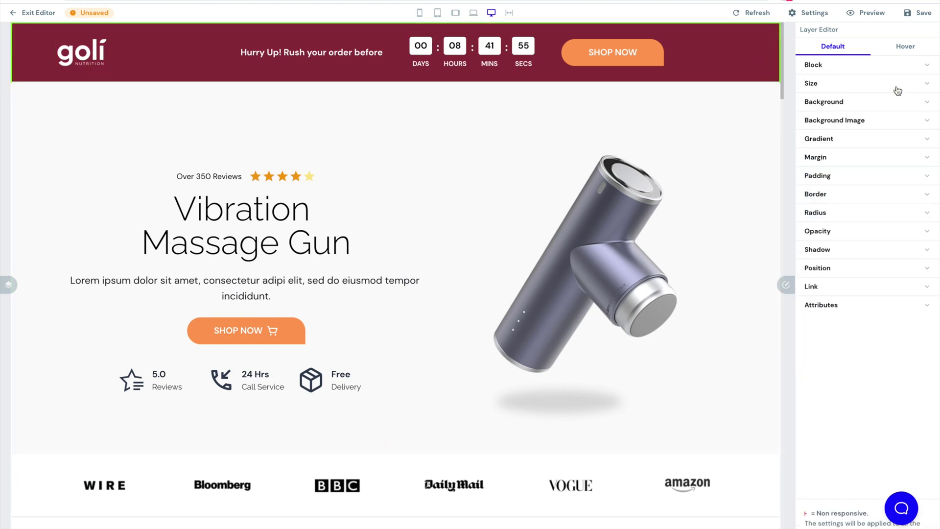
pyautogui.click(880, 108)
pyautogui.click(921, 120)
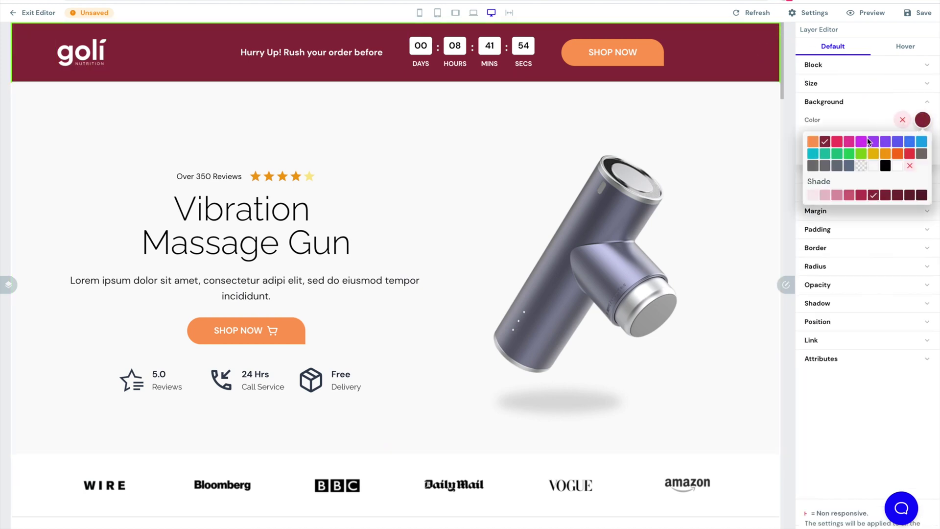
pyautogui.click(840, 142)
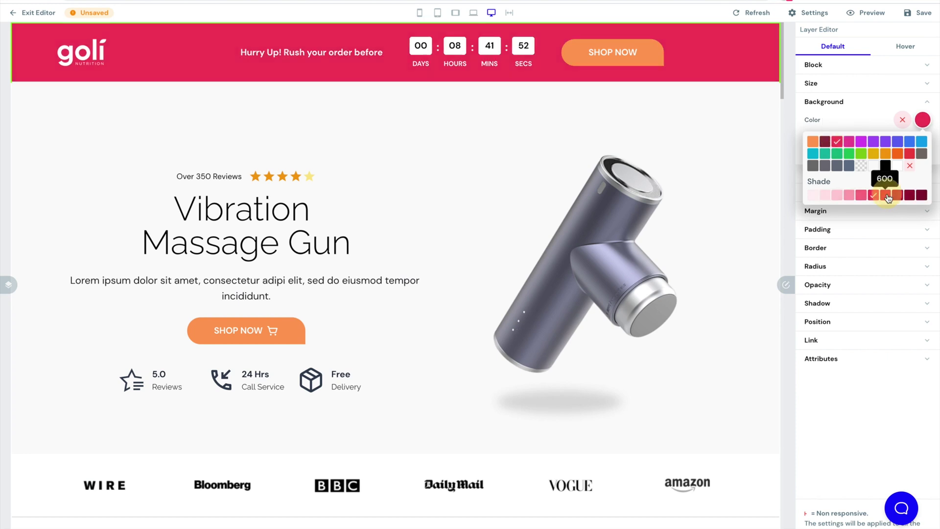
pyautogui.click(886, 196)
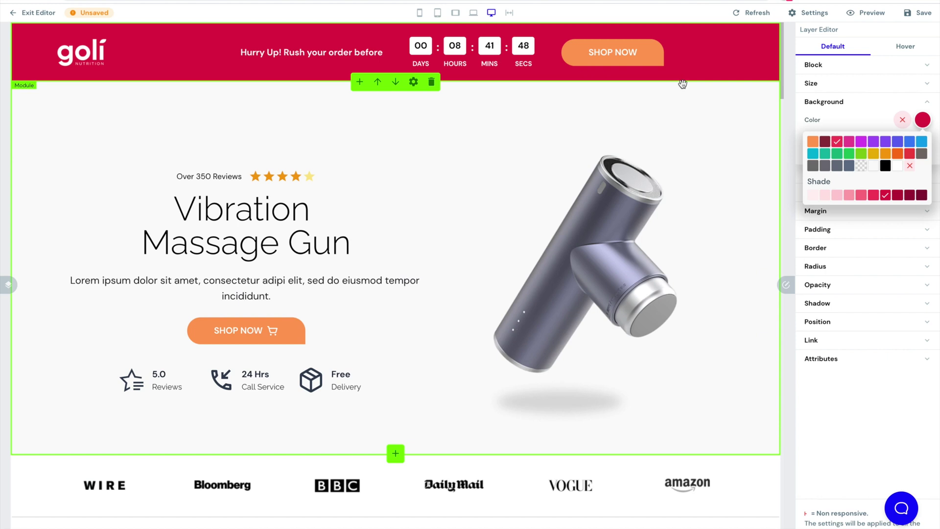
# Step: Set the header's Shop Now button background to black and change its label to "GET 50% OFF"
pyautogui.click(661, 56)
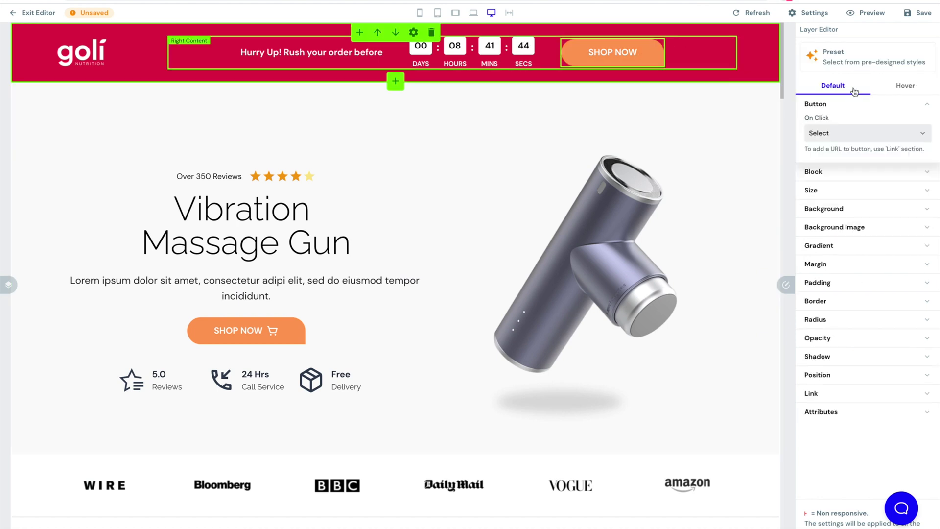
pyautogui.click(882, 211)
pyautogui.click(922, 227)
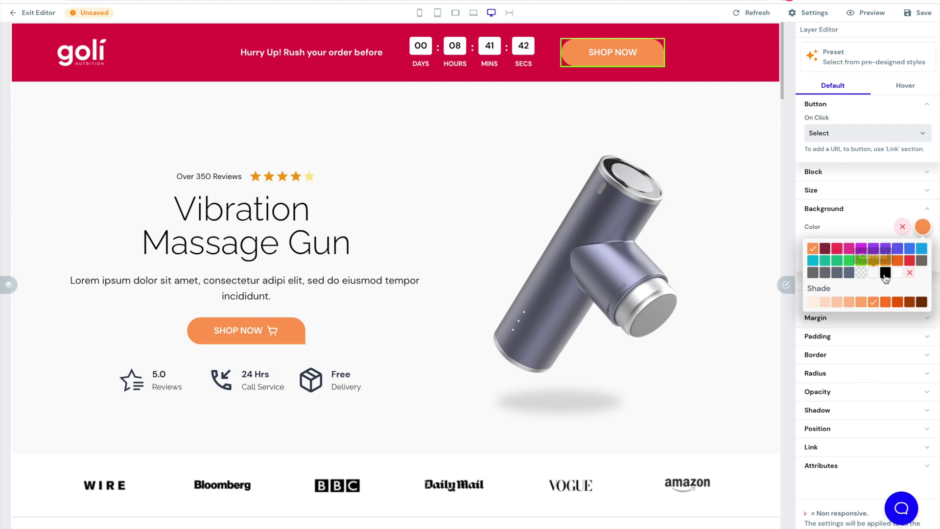
pyautogui.click(885, 274)
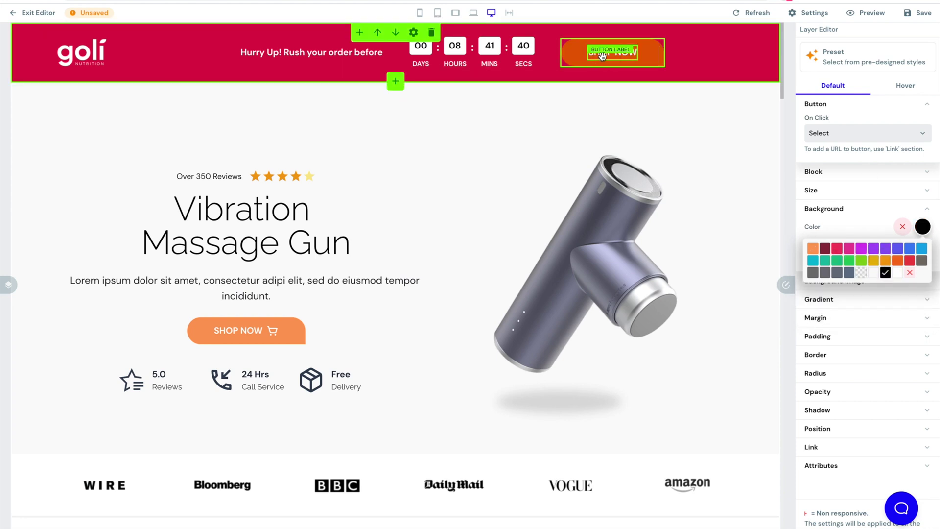
pyautogui.doubleClick(617, 56)
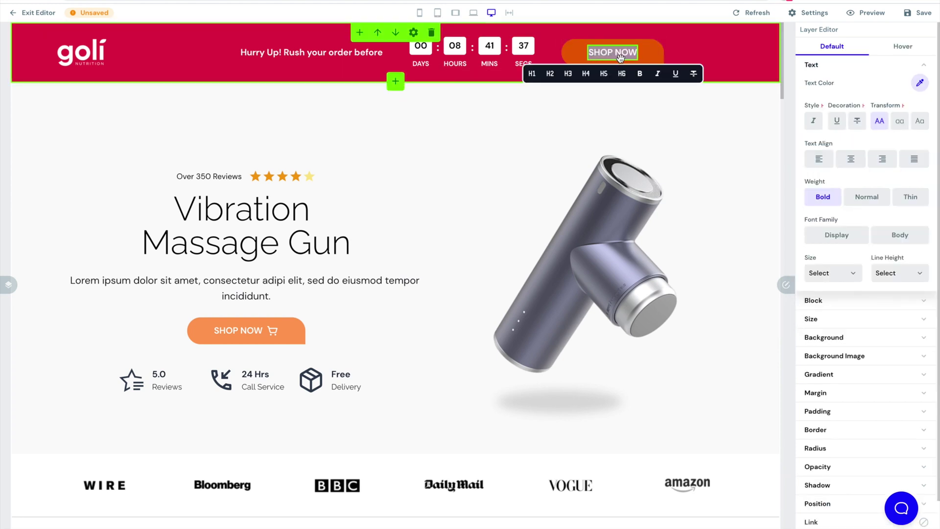
pyautogui.write('SEE')
pyautogui.write(' 50%')
pyautogui.write(' OFF')
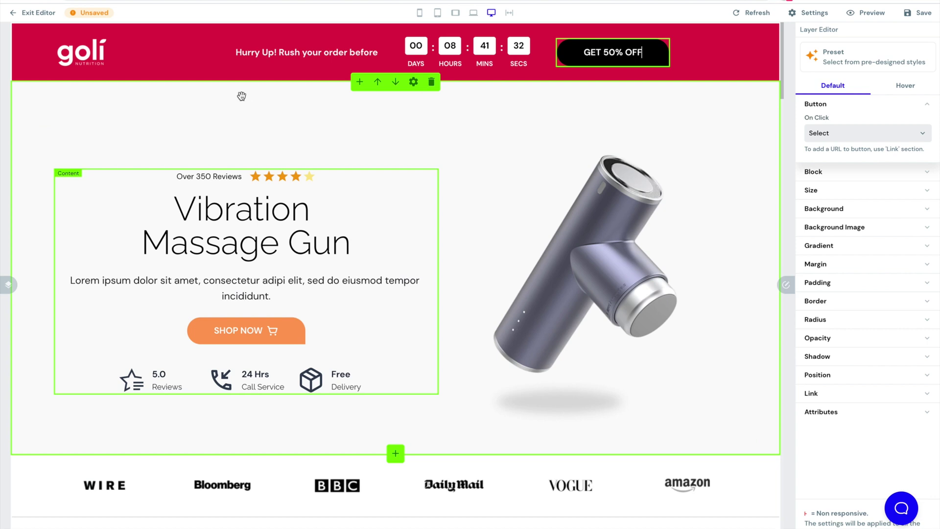
# Step: Replace the header's text beside the countdown timer with "Hurry! Limited time offer."
pyautogui.click(278, 55)
pyautogui.tripleClick(277, 55)
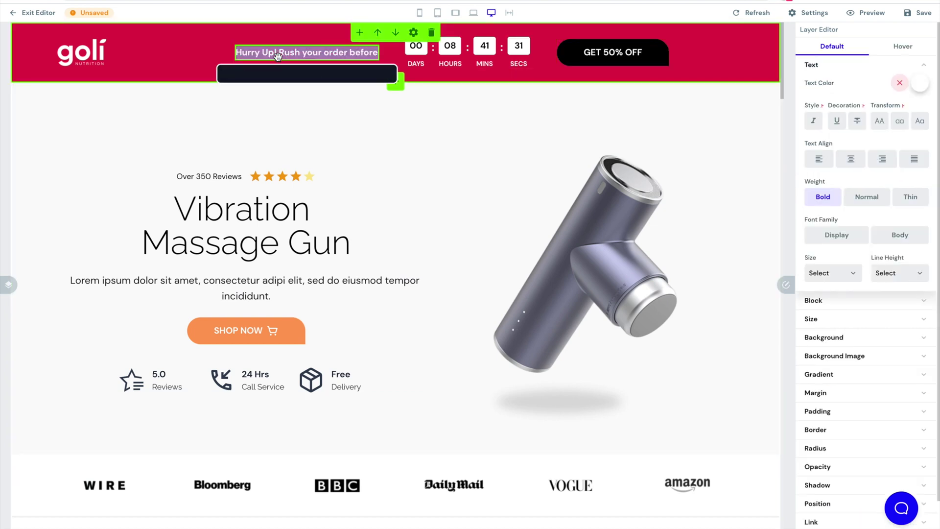
pyautogui.write('Hurry!')
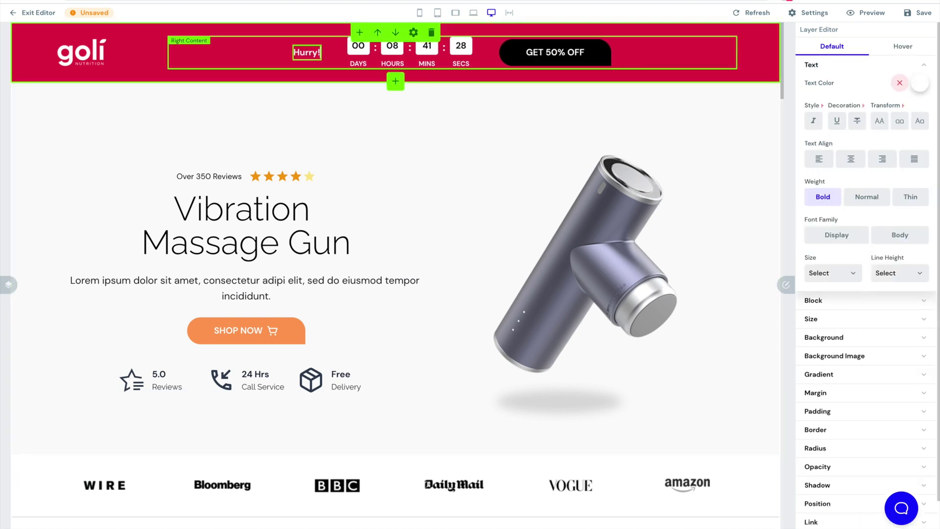
pyautogui.write(' Limited time offer.')
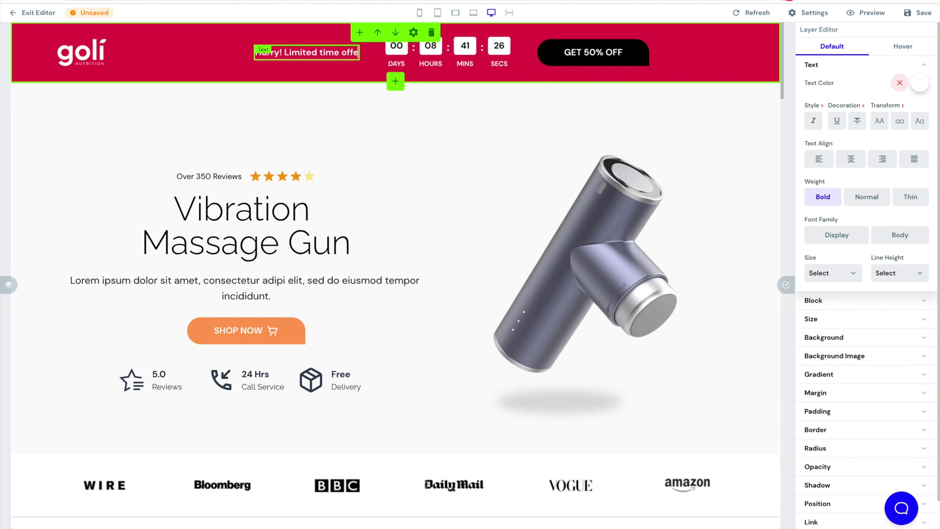
pyautogui.click(284, 132)
# Step: Set the star rating above the hero title to 5
pyautogui.click(308, 274)
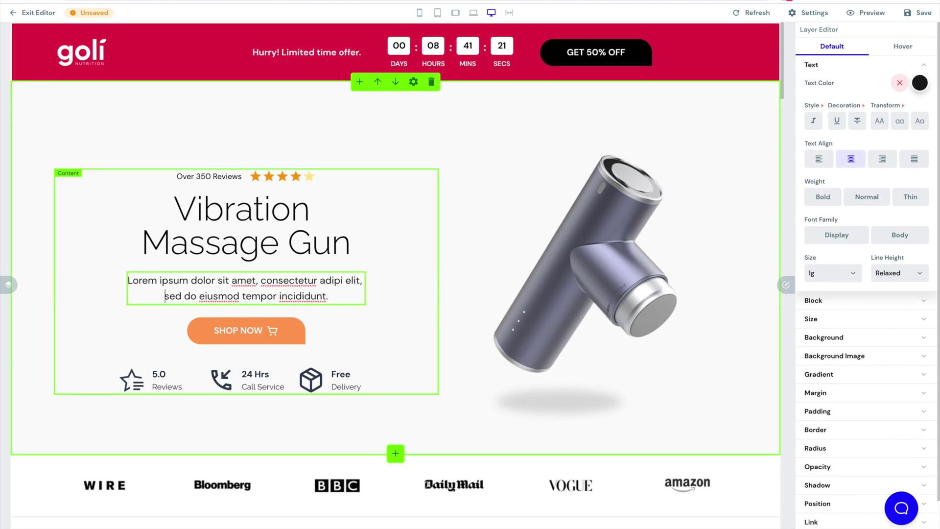
pyautogui.click(311, 177)
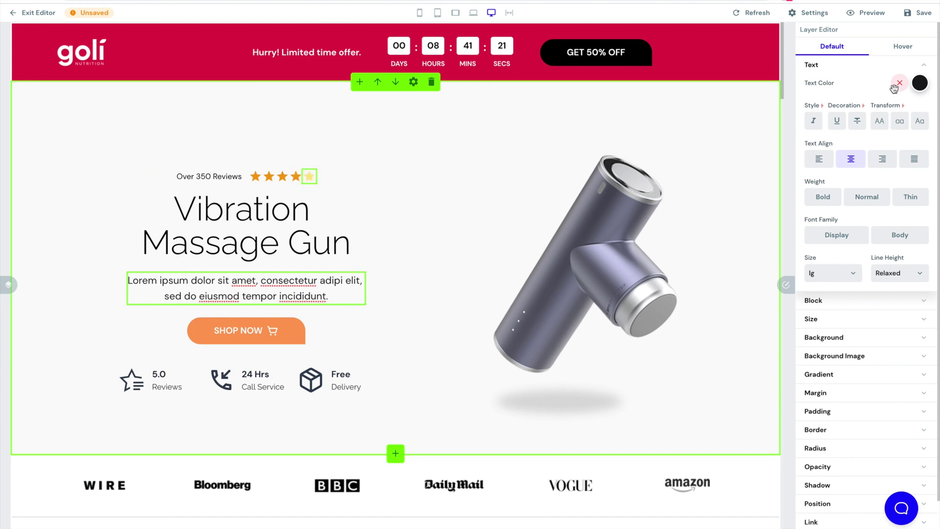
pyautogui.moveTo(893, 88); pyautogui.dragTo(906, 83)
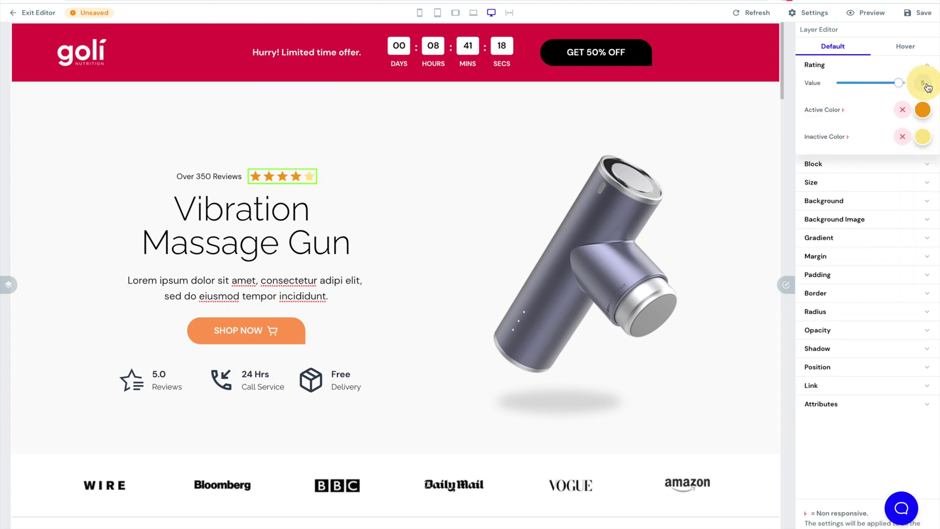
pyautogui.click(198, 180)
# Step: Replace the hero's massage gun image with the large front-view goli-nutrition-apple-cider-vinegar bottle image from the media gallery
pyautogui.click(603, 244)
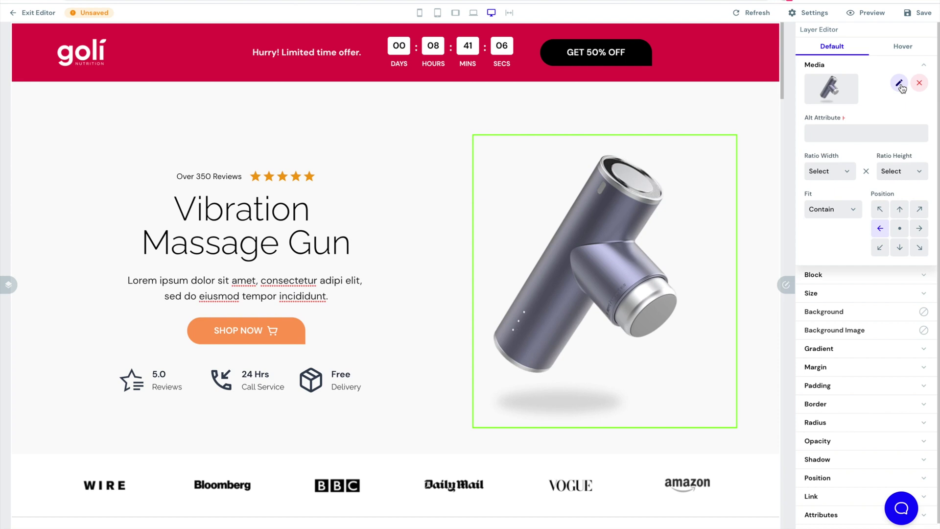
pyautogui.click(900, 84)
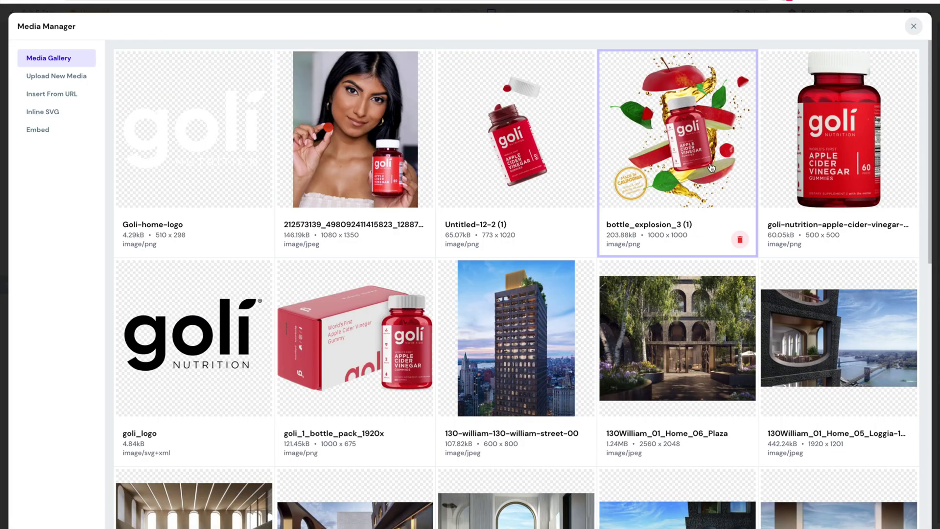
pyautogui.click(854, 151)
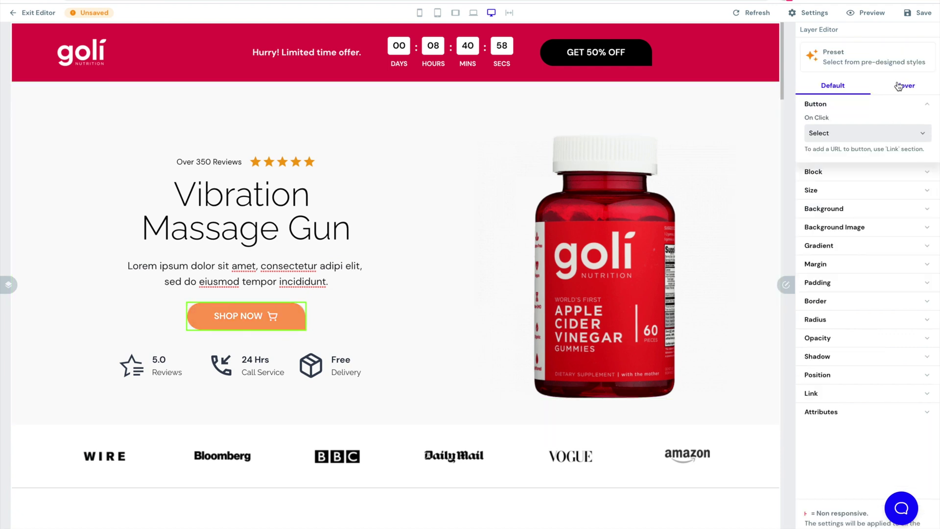
# Step: Set the hero's Shop Now button background to black and change its label to "GET 50% OFF"
pyautogui.click(832, 210)
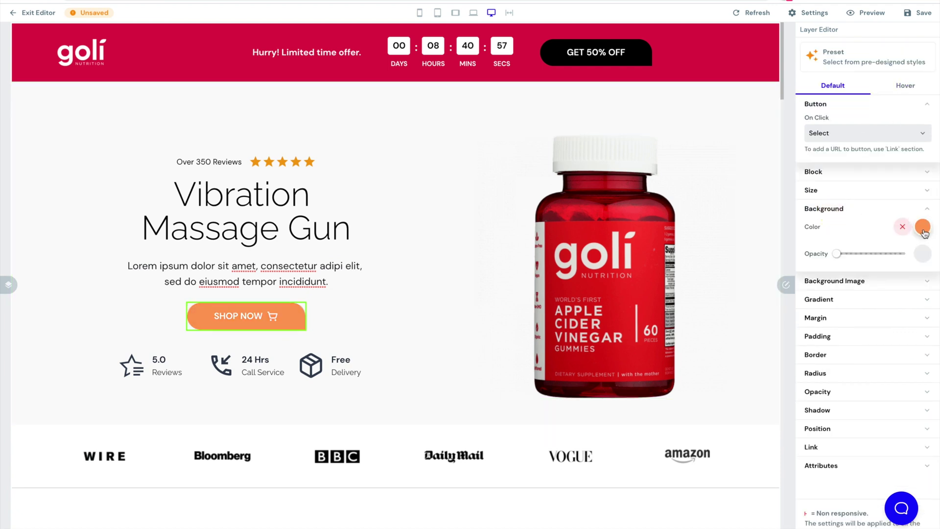
pyautogui.click(922, 228)
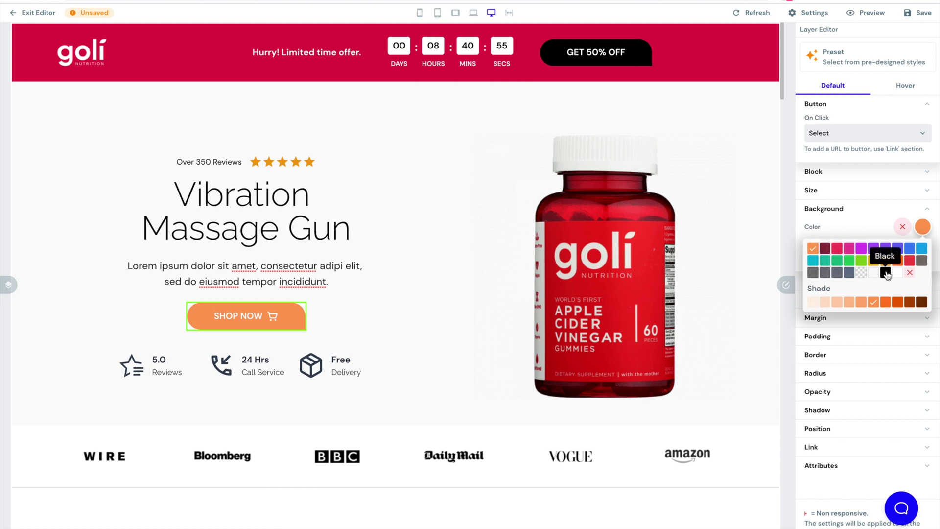
pyautogui.click(886, 273)
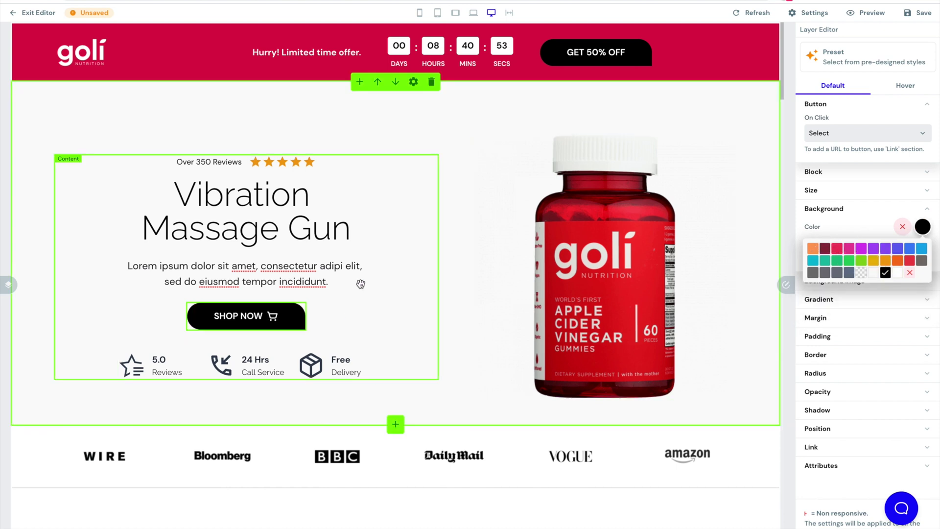
pyautogui.click(253, 316)
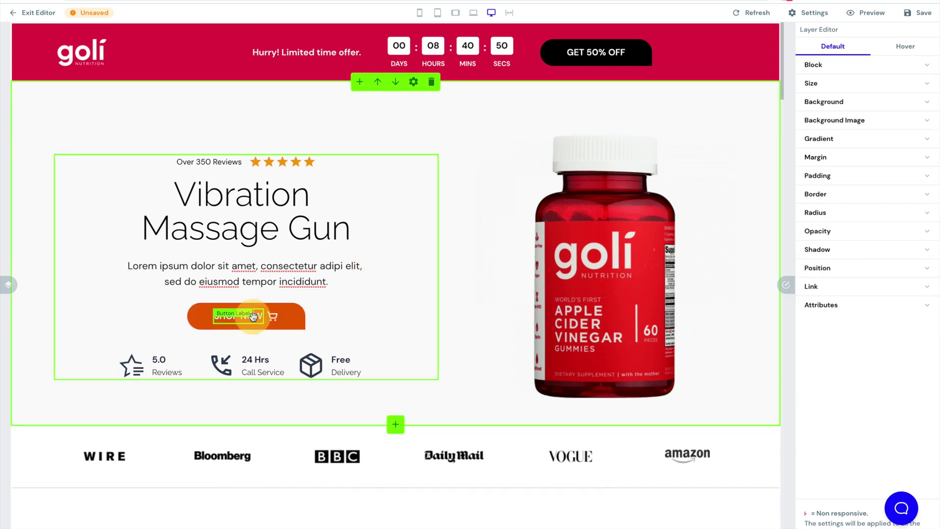
pyautogui.hotkey('ctrl', 'a')
pyautogui.write('GET 50% OF')
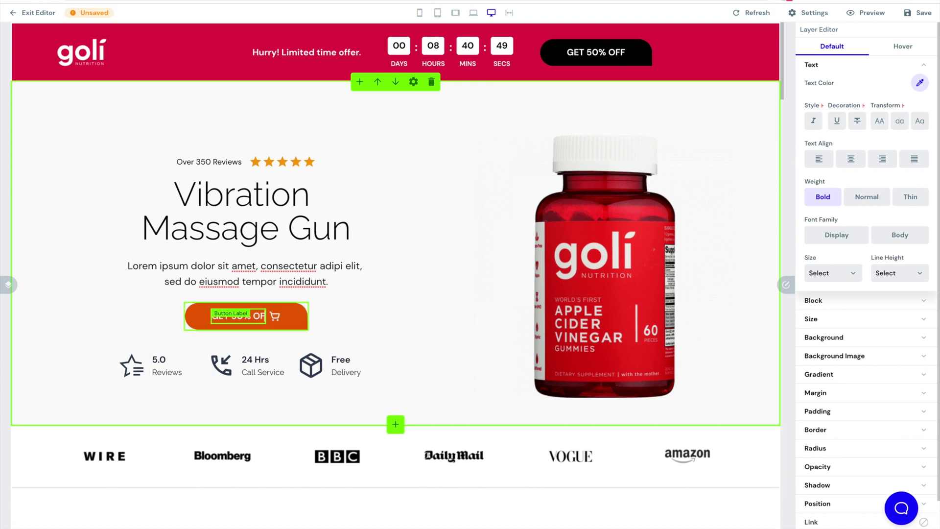
pyautogui.write('F')
pyautogui.press('Escape')
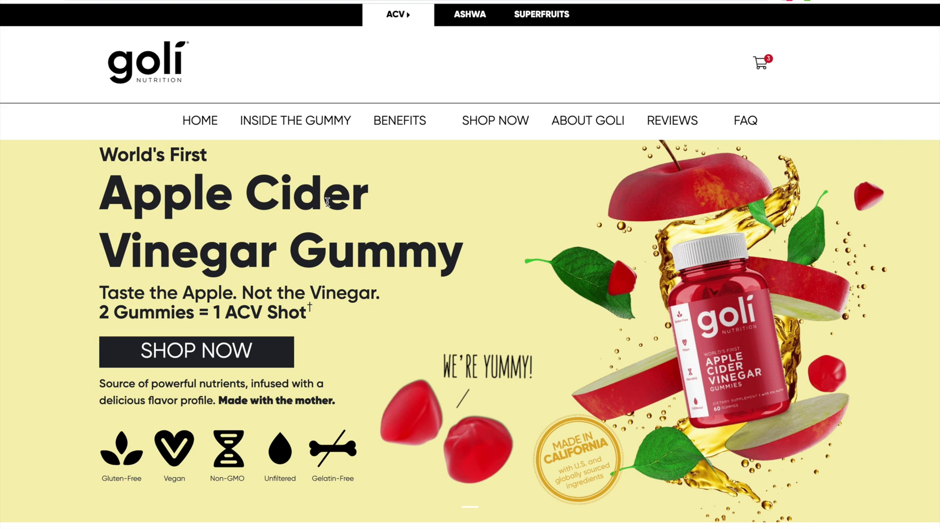
# Step: Copy the heading "Apple Cider Vinegar Gummy" from the Goli website and replace the hero title with it in the page editor
pyautogui.moveTo(451, 260); pyautogui.dragTo(91, 195)
pyautogui.hotkey('ctrl', 'c')
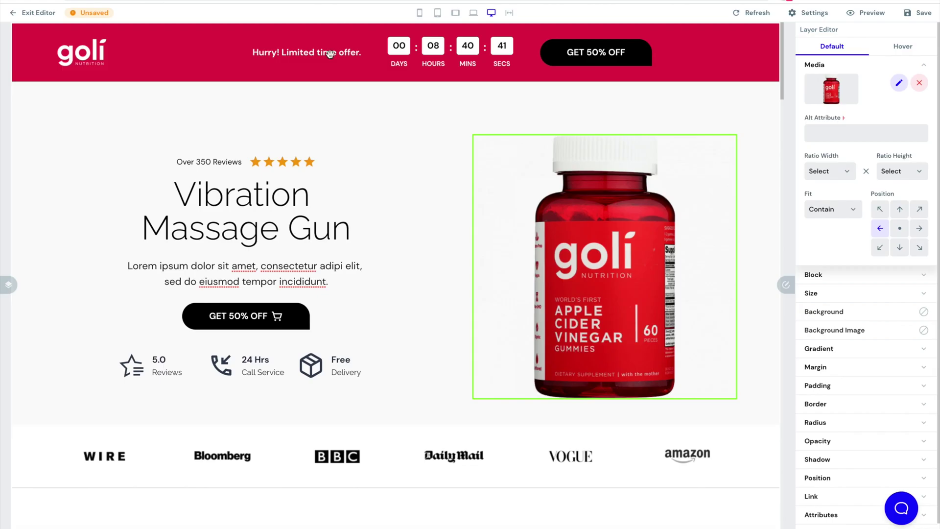
pyautogui.click(313, 226)
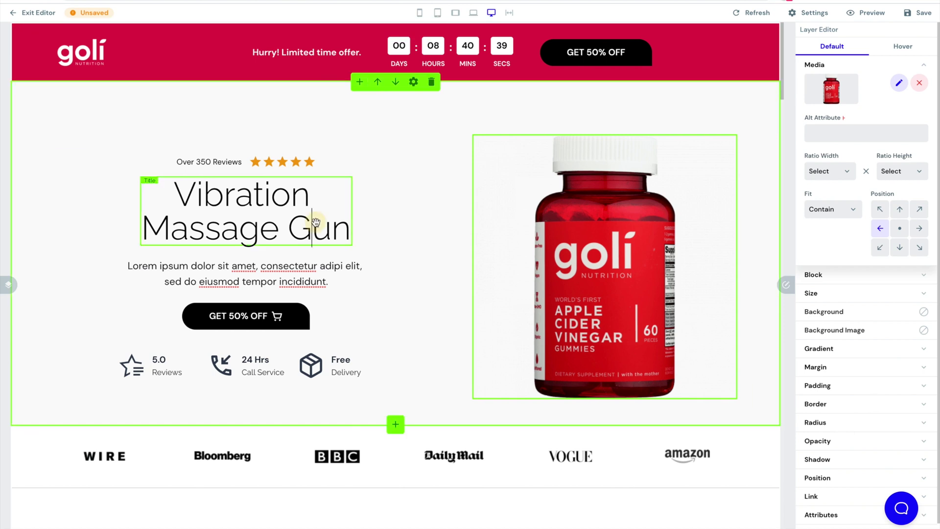
pyautogui.click(330, 235)
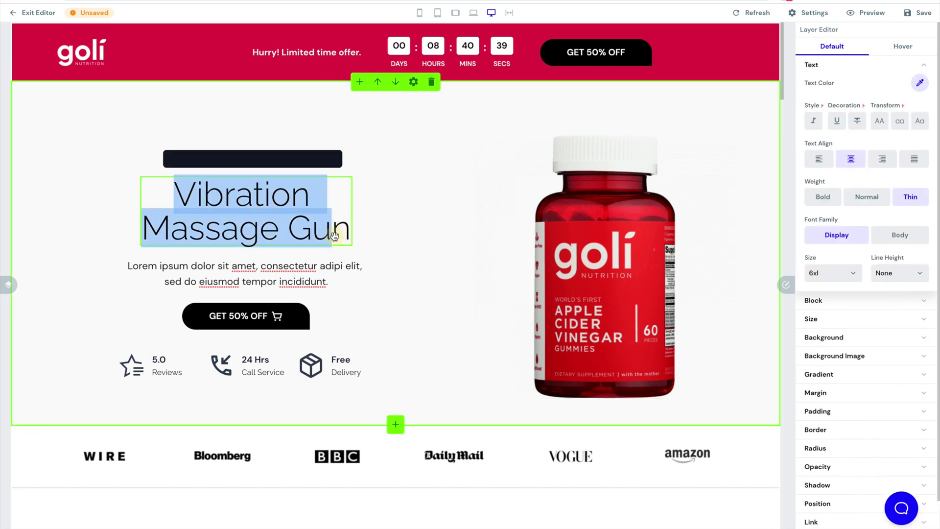
pyautogui.doubleClick(333, 235)
pyautogui.press('BackSpace')
pyautogui.moveTo(313, 230); pyautogui.dragTo(184, 183)
pyautogui.press('BackSpace')
pyautogui.hotkey('ctrl', 'v')
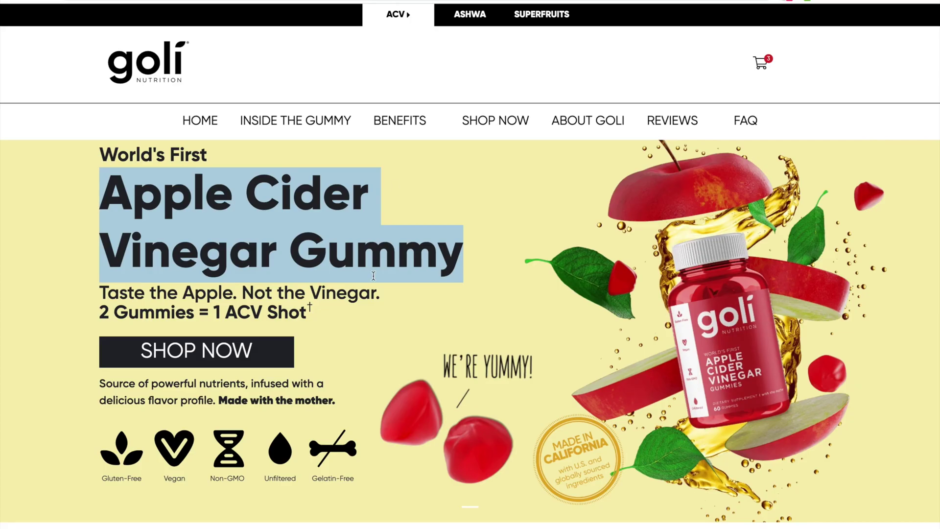
# Step: Copy "Source of powerful nutrients, infused with a delicious flavor profile. Made with the mother." from the Goli website and replace the hero description with it
pyautogui.scroll(-1, 373, 276)
pyautogui.click(322, 276)
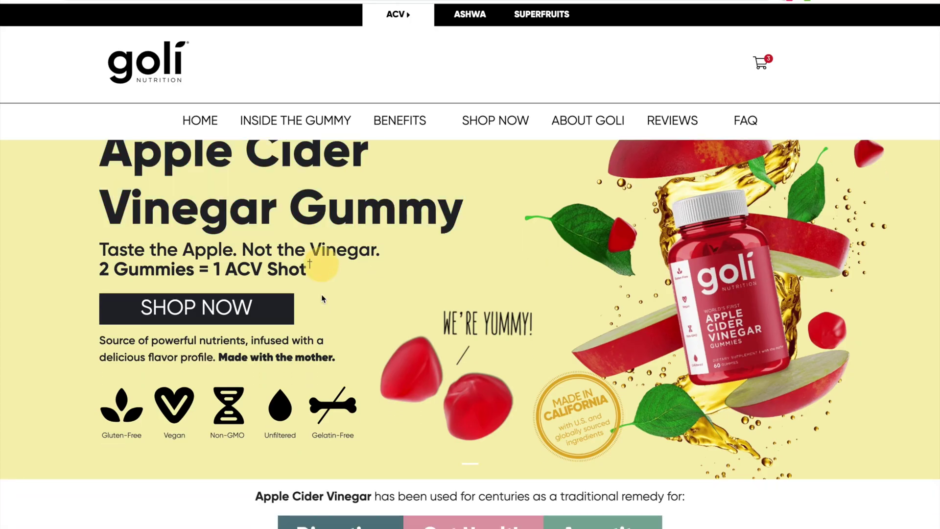
pyautogui.moveTo(335, 356); pyautogui.dragTo(90, 345)
pyautogui.hotkey('ctrl', 'c')
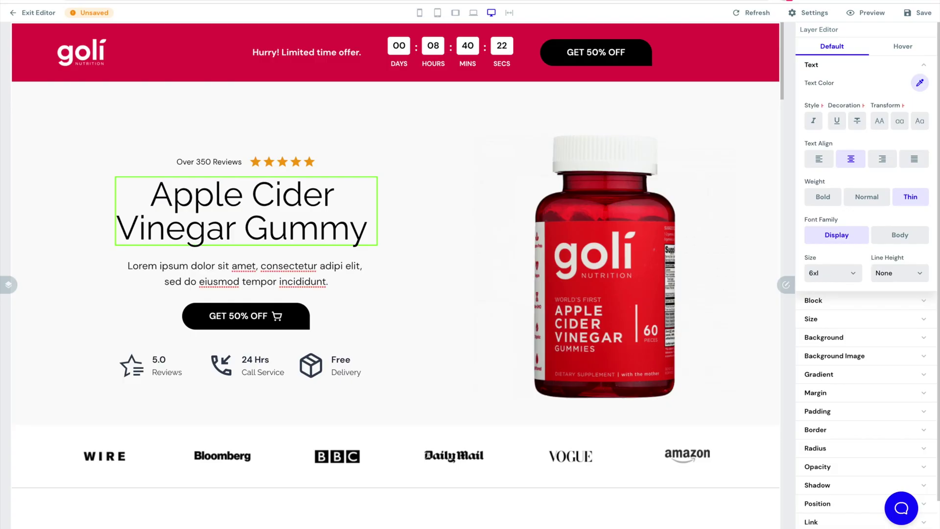
pyautogui.click(322, 265)
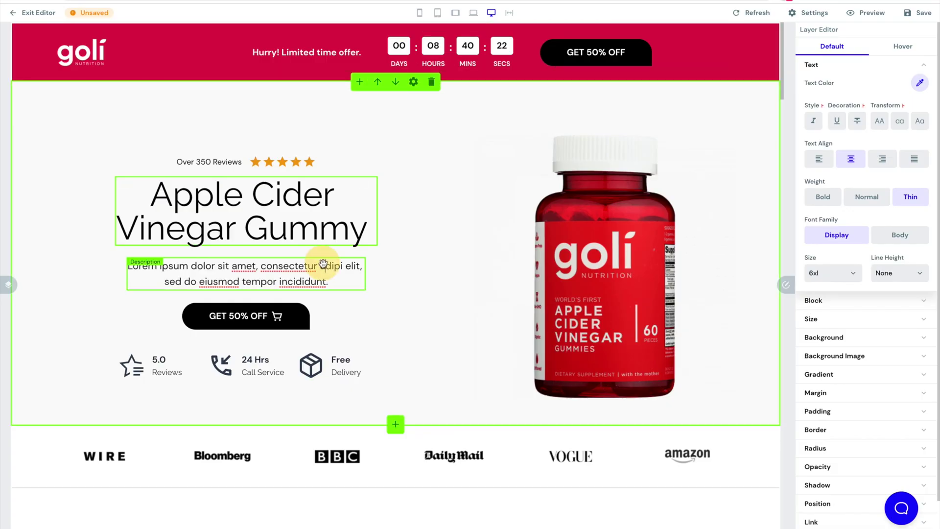
pyautogui.doubleClick(322, 265)
pyautogui.click(325, 279)
pyautogui.moveTo(329, 282); pyautogui.dragTo(122, 260)
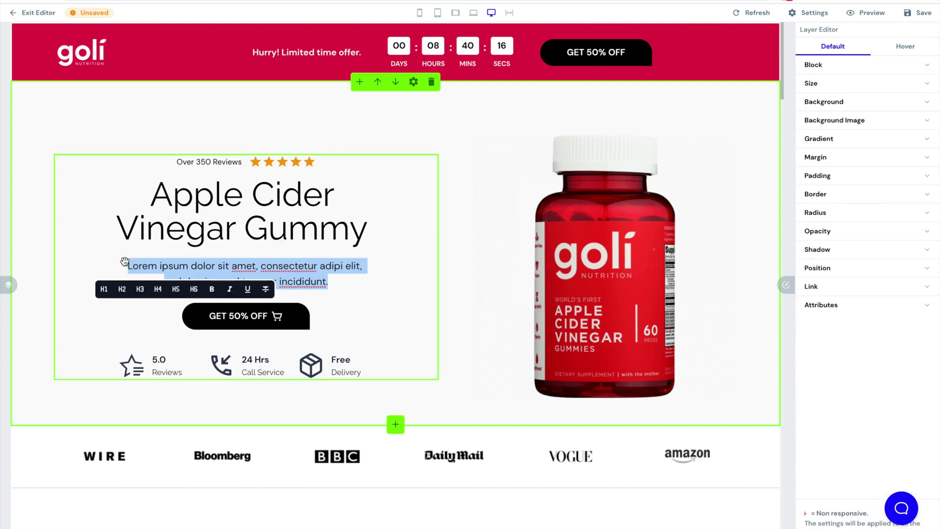
pyautogui.press('BackSpace')
pyautogui.hotkey('ctrl', 'v')
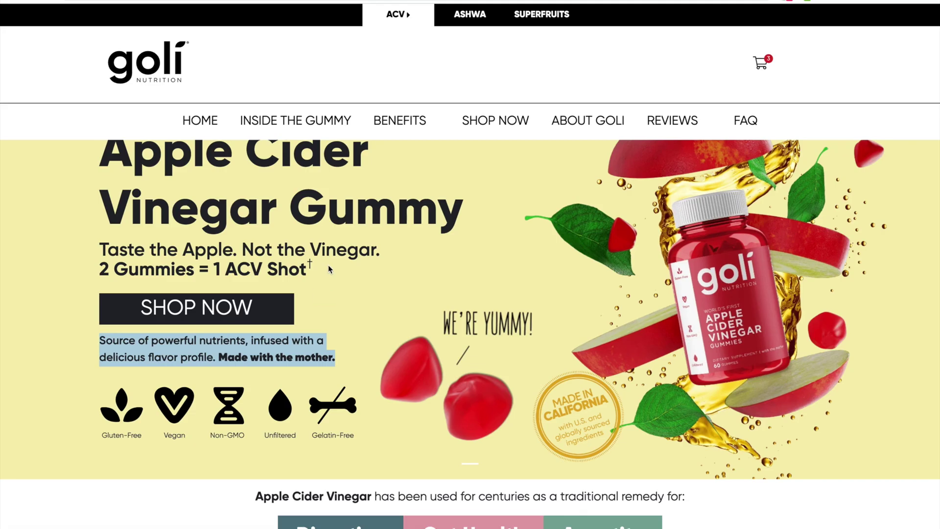
# Step: Append the Goli website's tagline "Taste the Apple. Not the Vinegar. 2 Gummies = 1 ACV Shot†" to the hero description and remove its line break
pyautogui.moveTo(325, 270); pyautogui.dragTo(97, 256)
pyautogui.hotkey('ctrl', 'c')
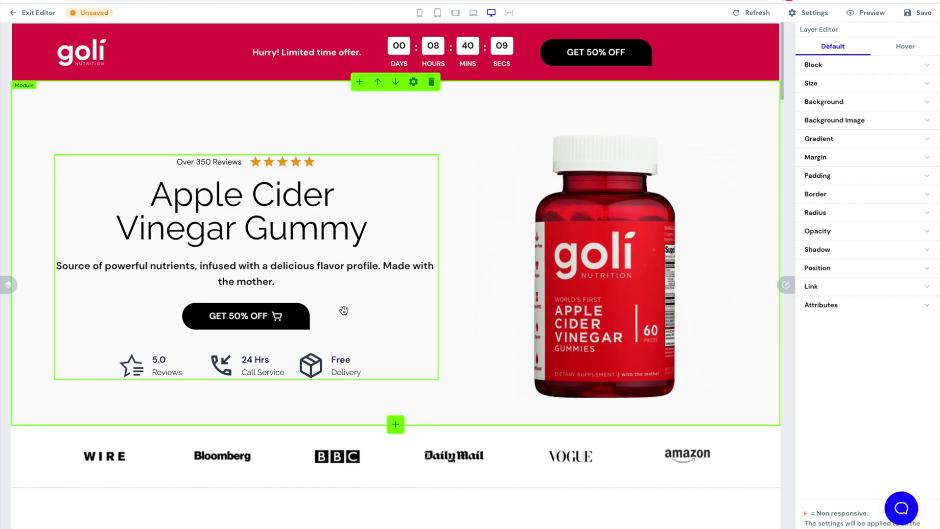
pyautogui.click(281, 283)
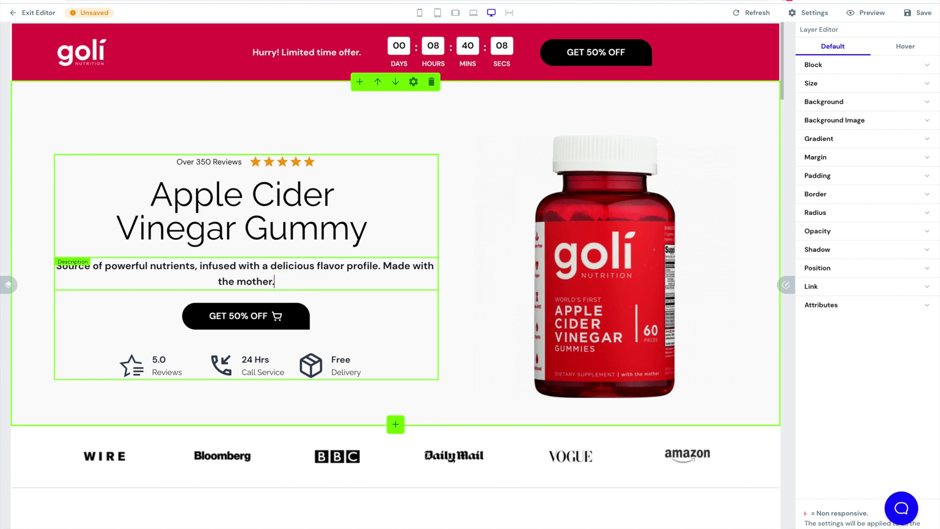
pyautogui.hotkey('ctrl', 'v')
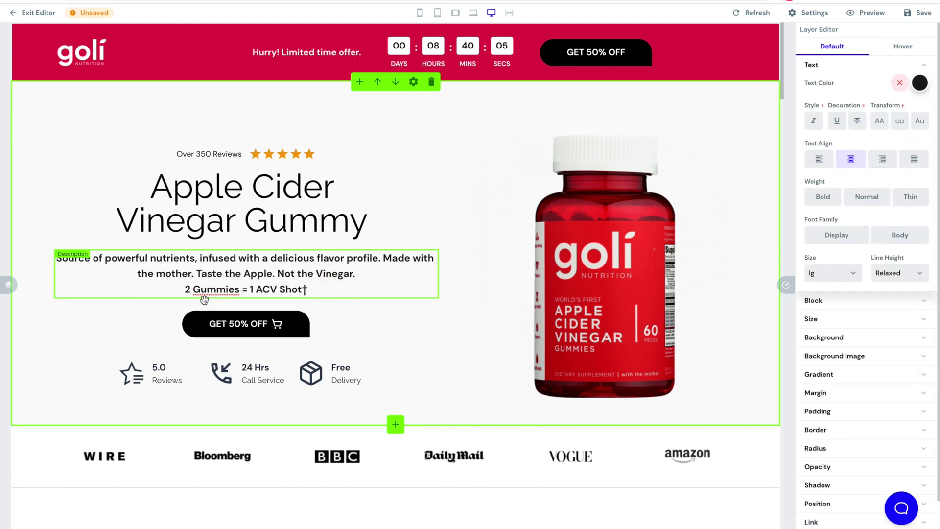
pyautogui.click(186, 289)
pyautogui.press('BackSpace')
pyautogui.press('BackSpace')
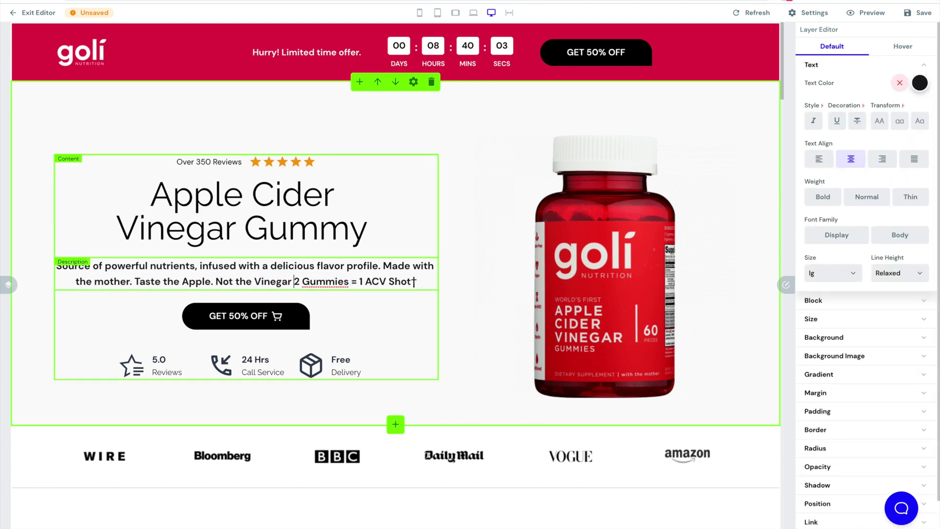
pyautogui.click(323, 217)
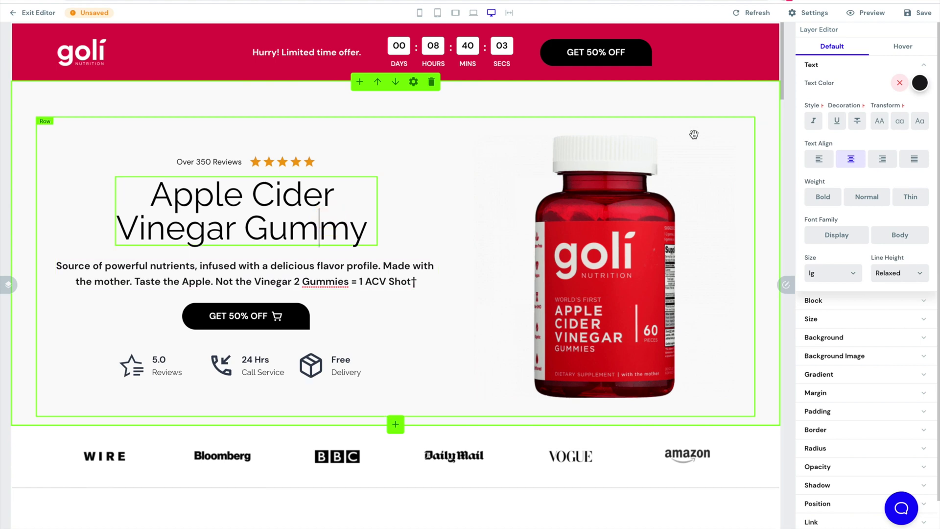
pyautogui.scroll(-2, 693, 135)
pyautogui.scroll(2, 694, 135)
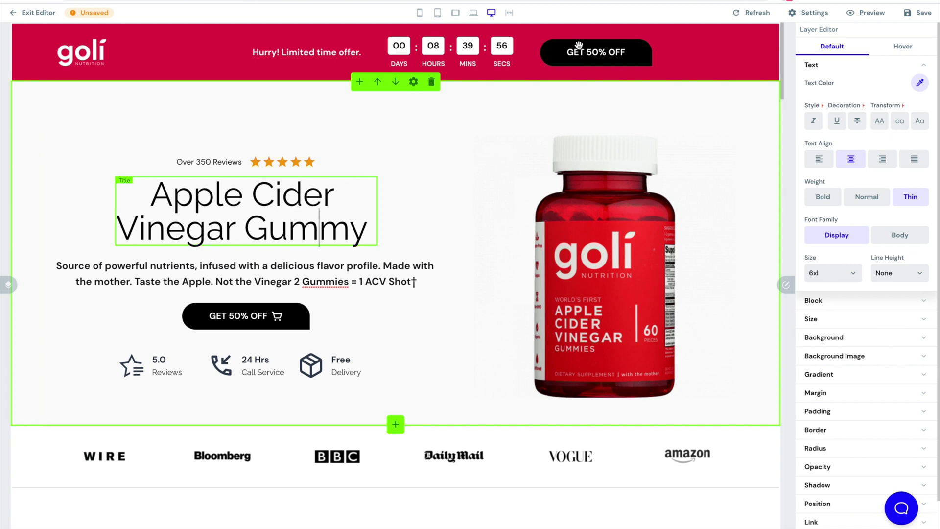
# Step: Save the Goli page and exit the editor to its page settings
pyautogui.click(919, 13)
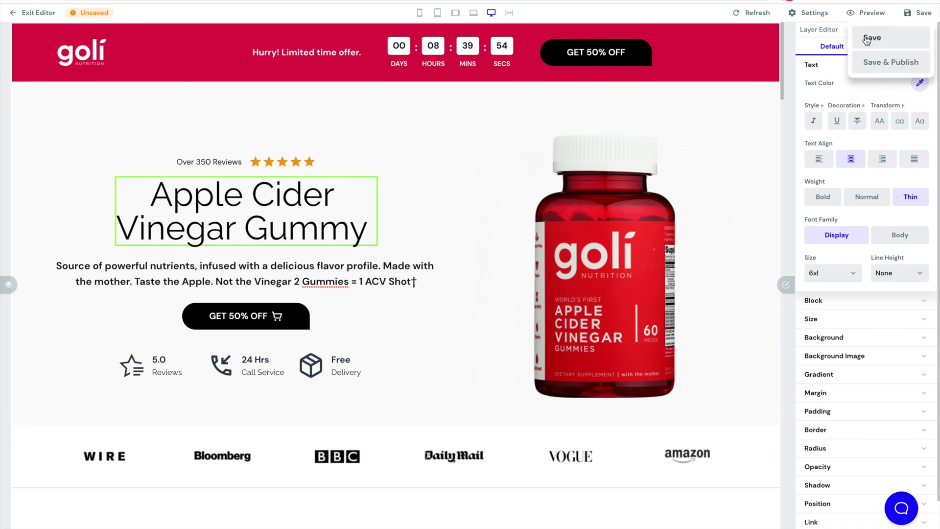
pyautogui.click(867, 40)
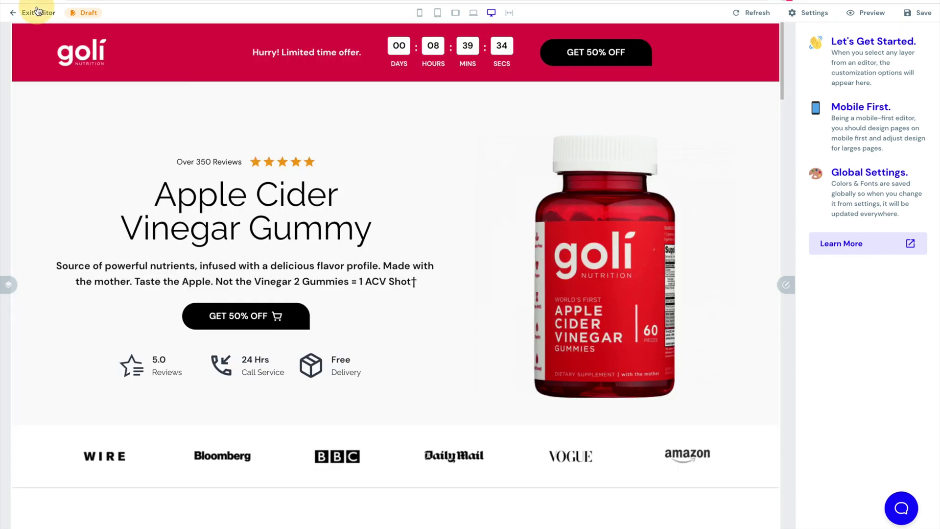
pyautogui.click(37, 12)
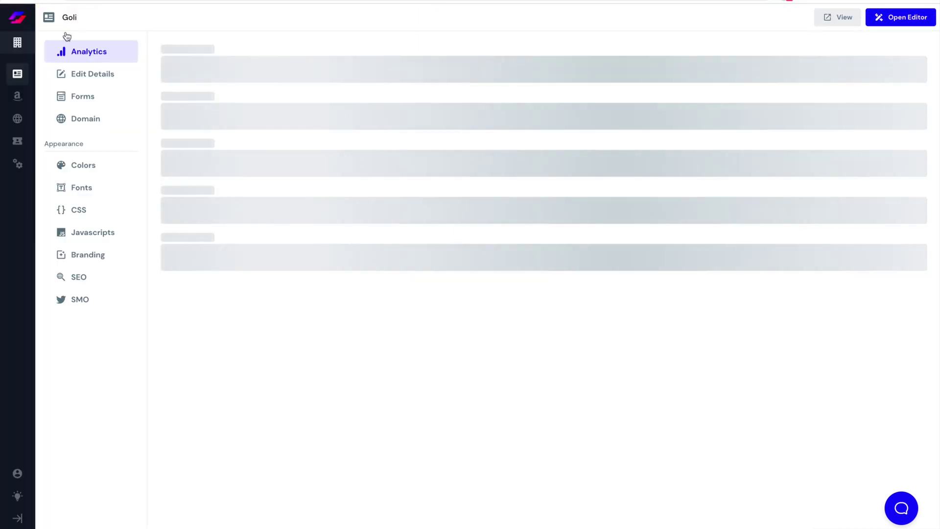
# Step: Change the page's Display font family to Bebas Neue and update the font settings
pyautogui.click(100, 192)
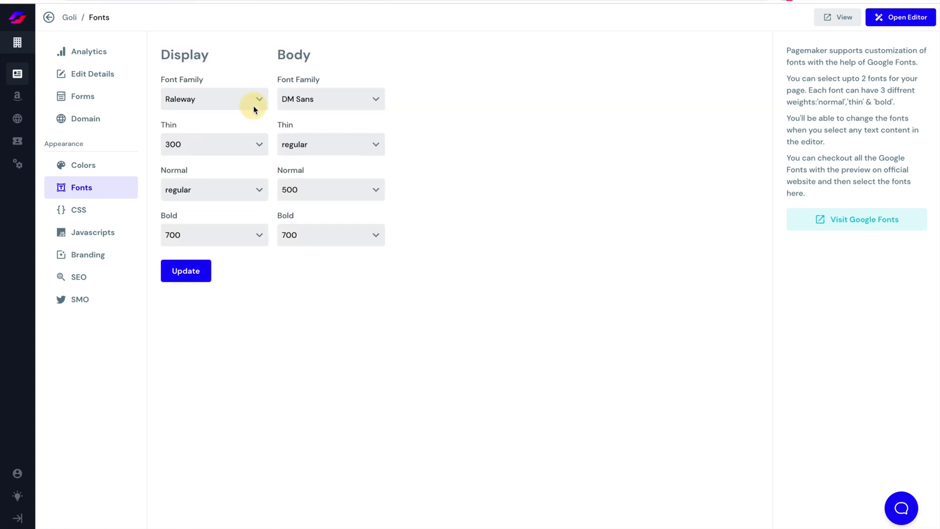
pyautogui.click(255, 107)
pyautogui.write('bebas')
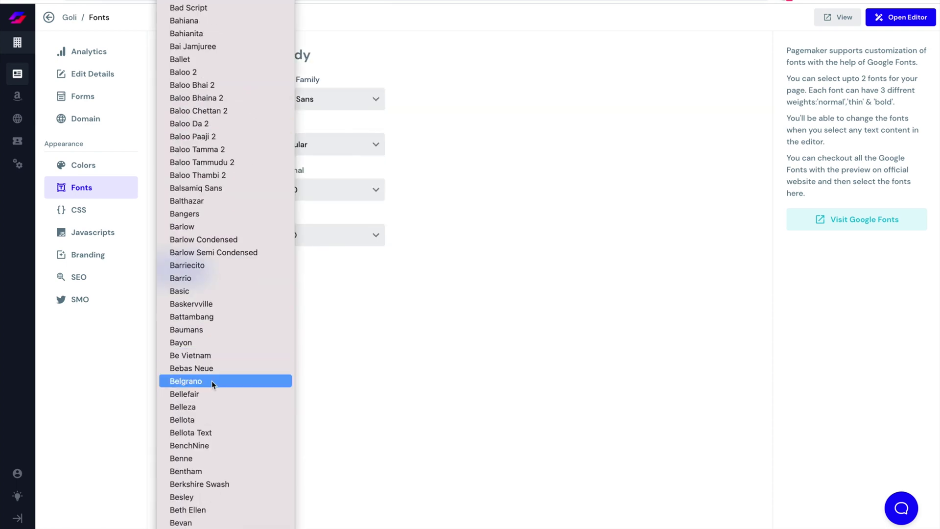
pyautogui.click(210, 367)
pyautogui.click(197, 274)
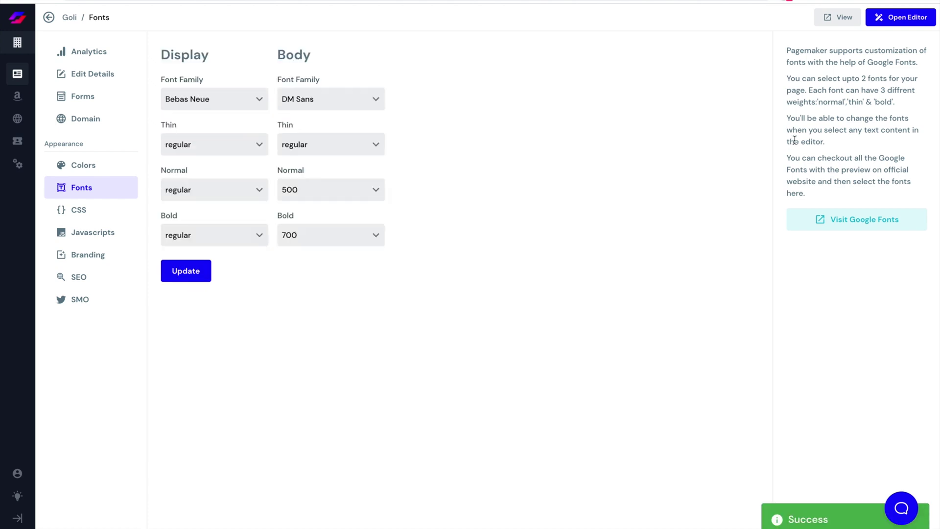
# Step: Reopen the page editor and set the hero title "Apple Cider Vinegar Gummy" to text size 8xl
pyautogui.click(916, 25)
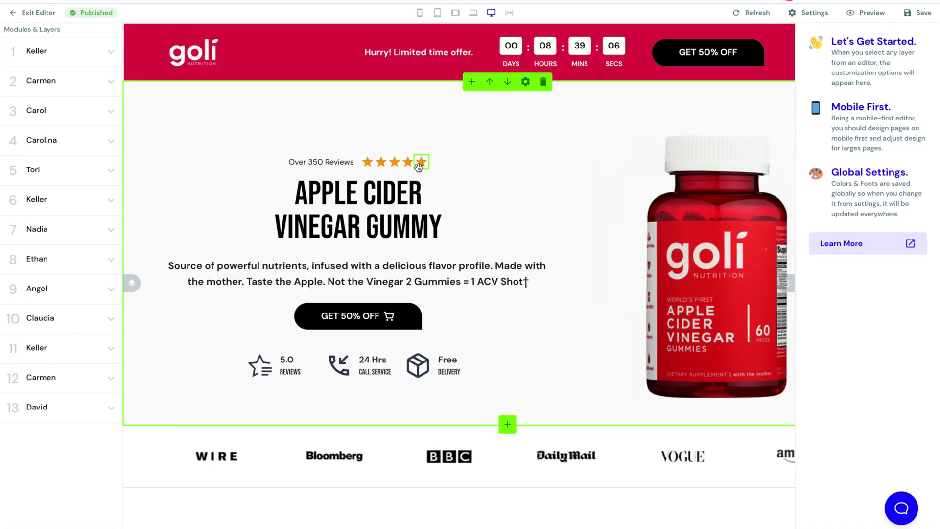
pyautogui.click(398, 184)
pyautogui.click(830, 273)
pyautogui.click(816, 286)
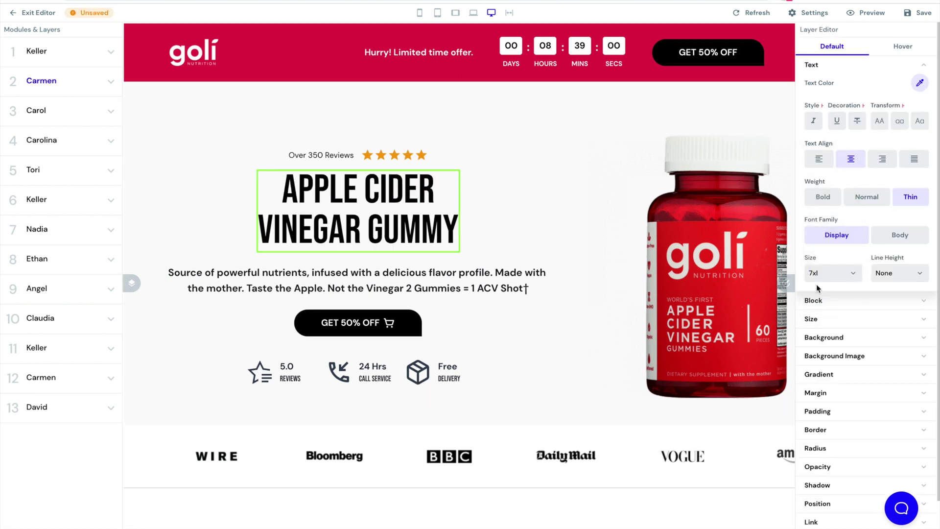
pyautogui.click(816, 278)
pyautogui.click(816, 287)
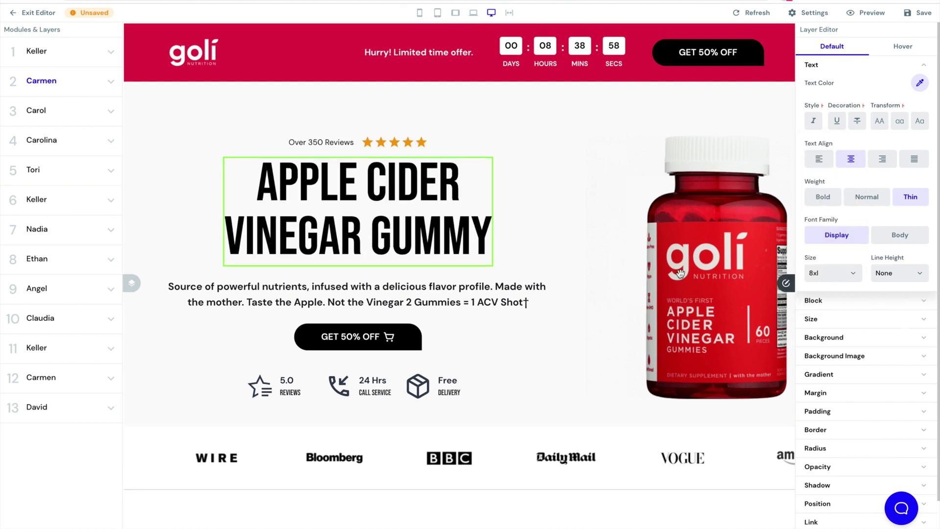
# Step: Hide the modules and layers list to give the page canvas more room
pyautogui.click(473, 288)
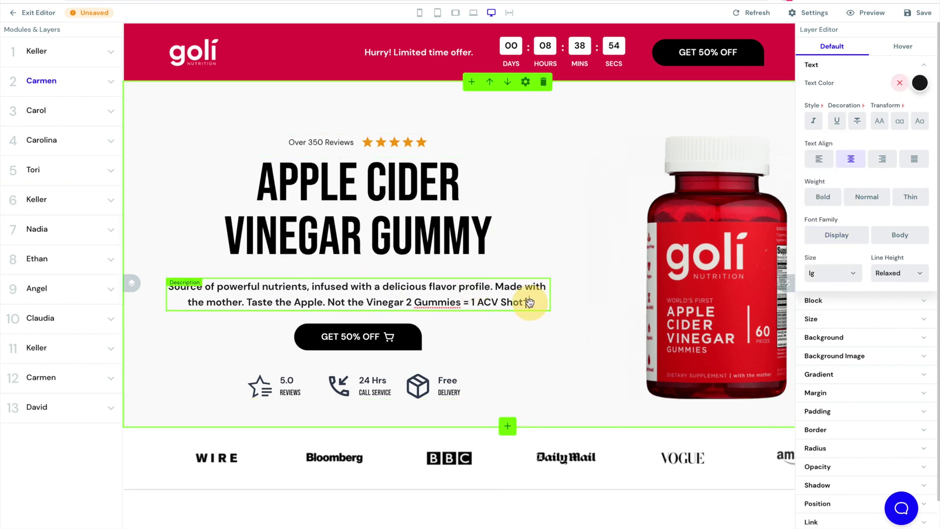
pyautogui.scroll(-1, 578, 282)
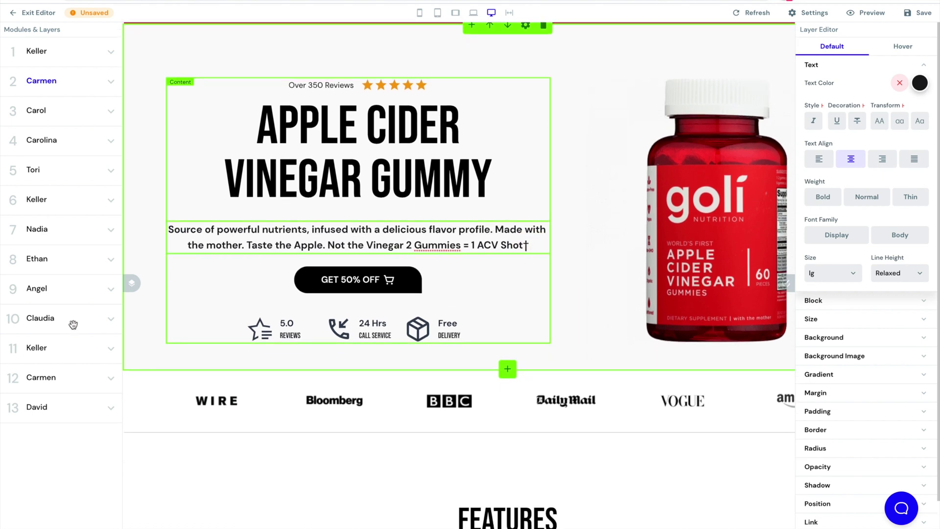
pyautogui.click(131, 283)
pyautogui.scroll(1, 438, 227)
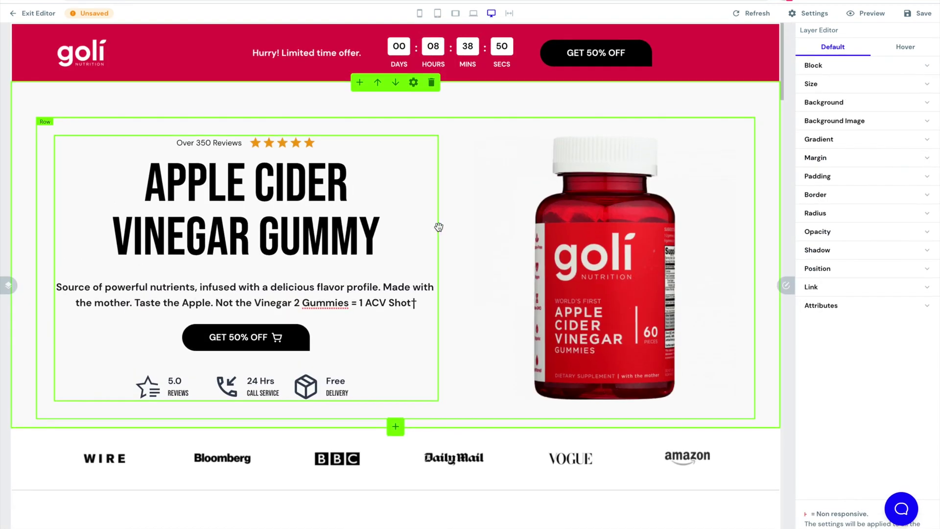
# Step: Replace the "Features" section heading with "HEALTHY FEATURES"
pyautogui.scroll(-7, 439, 227)
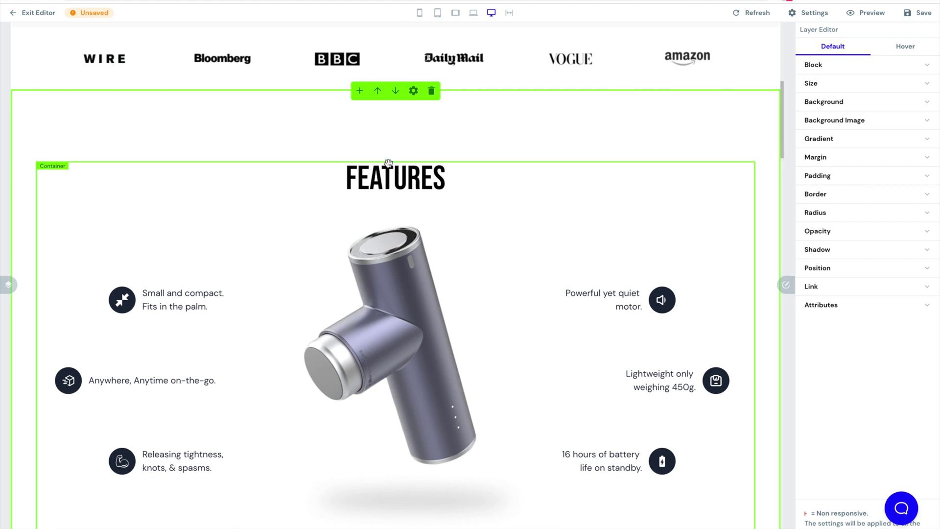
pyautogui.doubleClick(394, 182)
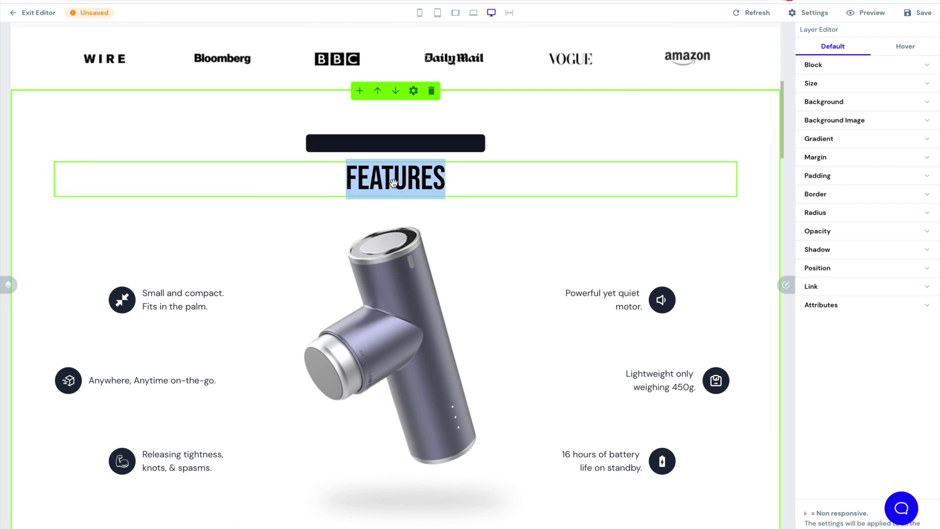
pyautogui.write('HEALTHY FEEATURE')
pyautogui.press('BackSpace')
pyautogui.press('BackSpace')
pyautogui.press('BackSpace')
pyautogui.press('BackSpace')
pyautogui.press('BackSpace')
pyautogui.press('BackSpace')
pyautogui.write('ATURES')
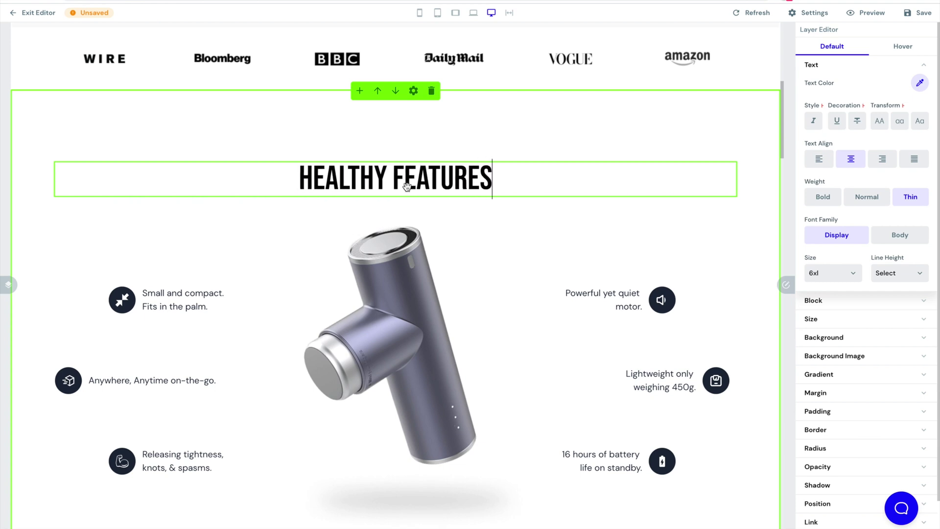
# Step: Replace the massage gun image in the features section with bottle_explosion_3 (1) from the media gallery
pyautogui.scroll(5, 406, 186)
pyautogui.scroll(-7, 406, 186)
pyautogui.click(388, 218)
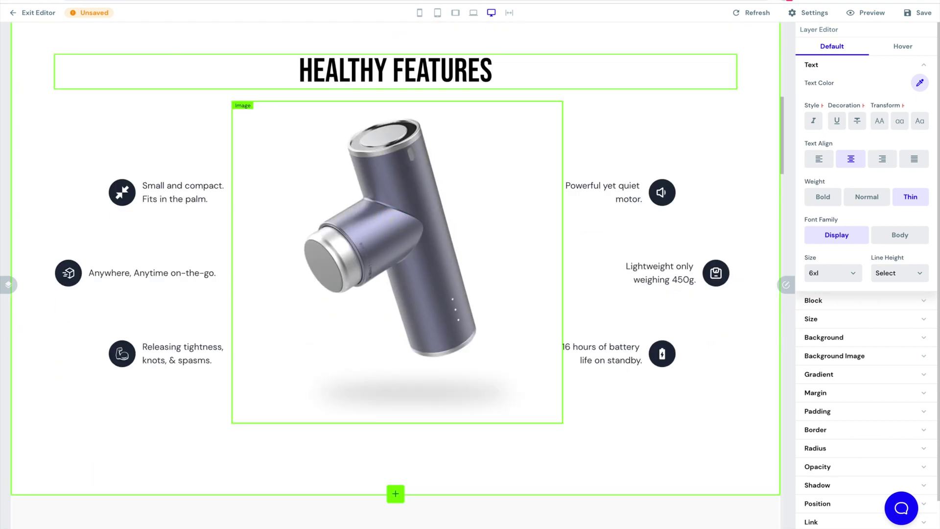
pyautogui.click(897, 83)
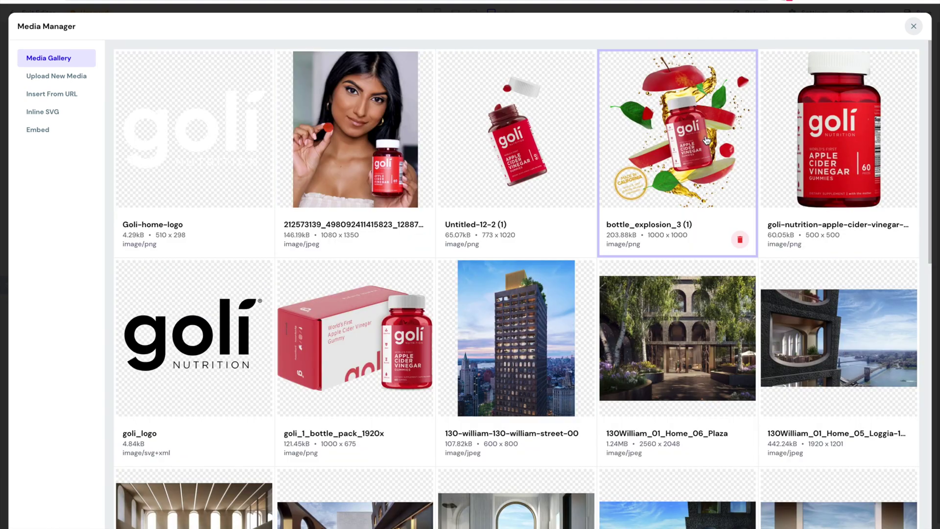
pyautogui.click(705, 136)
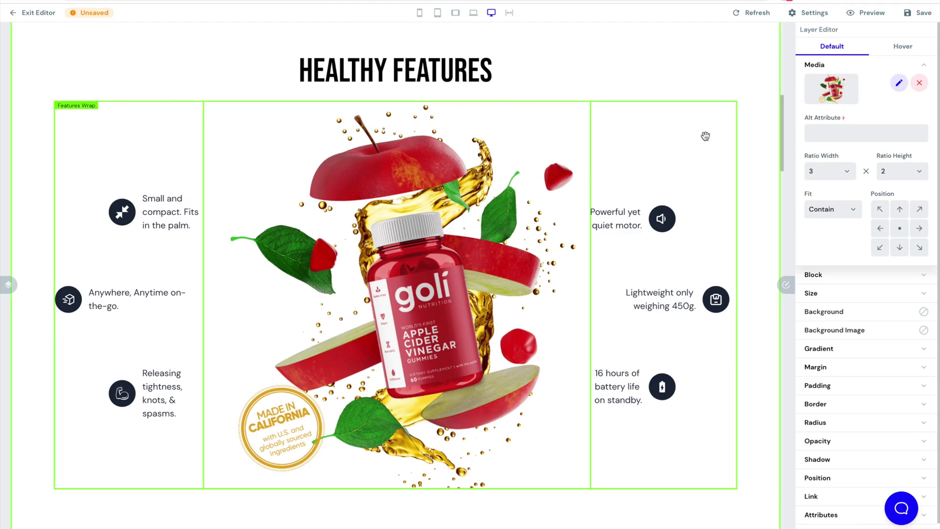
# Step: Using group editing, set the background of the three right-hand feature icons to Rose, one shade darker than its default
pyautogui.scroll(9, 581, 188)
pyautogui.scroll(-6, 581, 189)
pyautogui.scroll(-4, 581, 189)
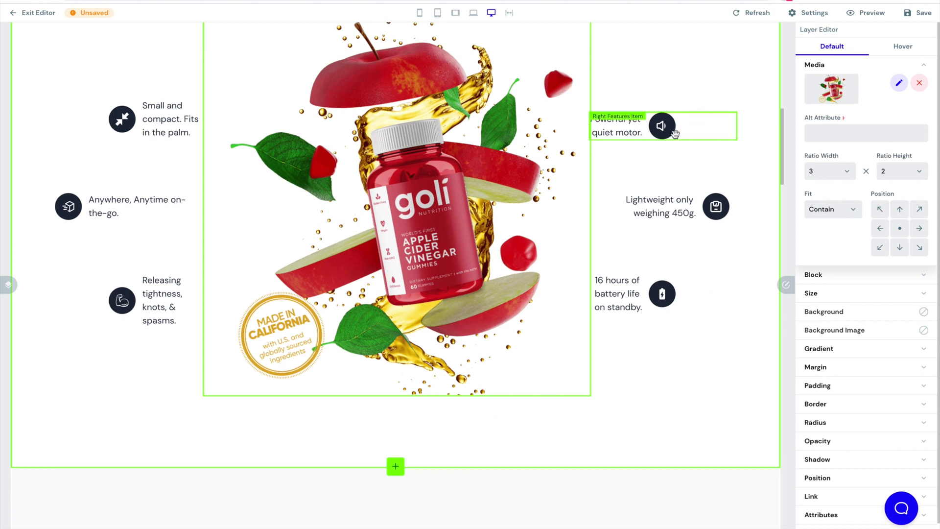
pyautogui.click(662, 126)
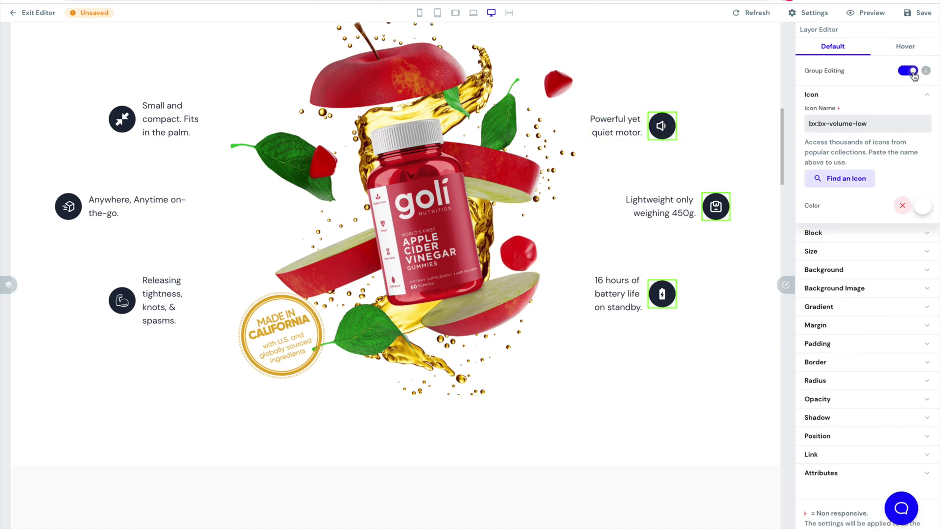
pyautogui.click(871, 272)
pyautogui.click(919, 288)
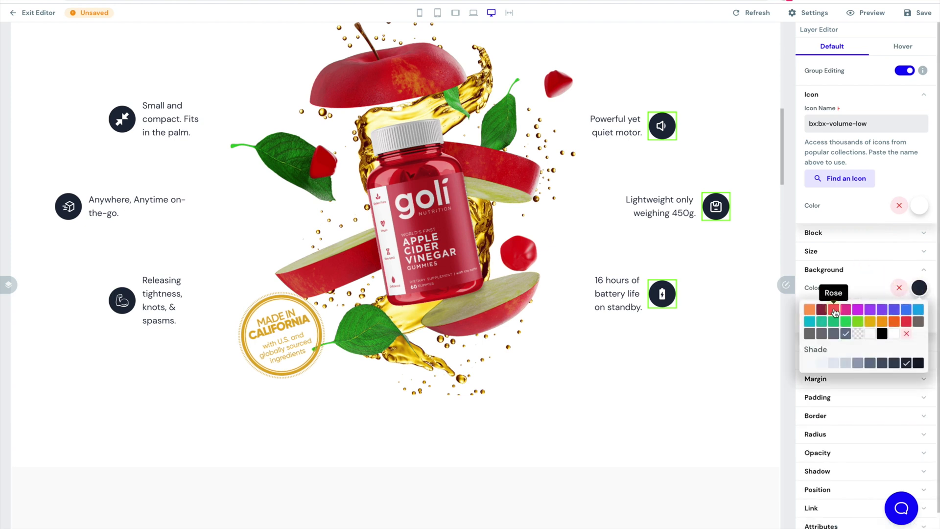
pyautogui.click(833, 309)
pyautogui.click(882, 363)
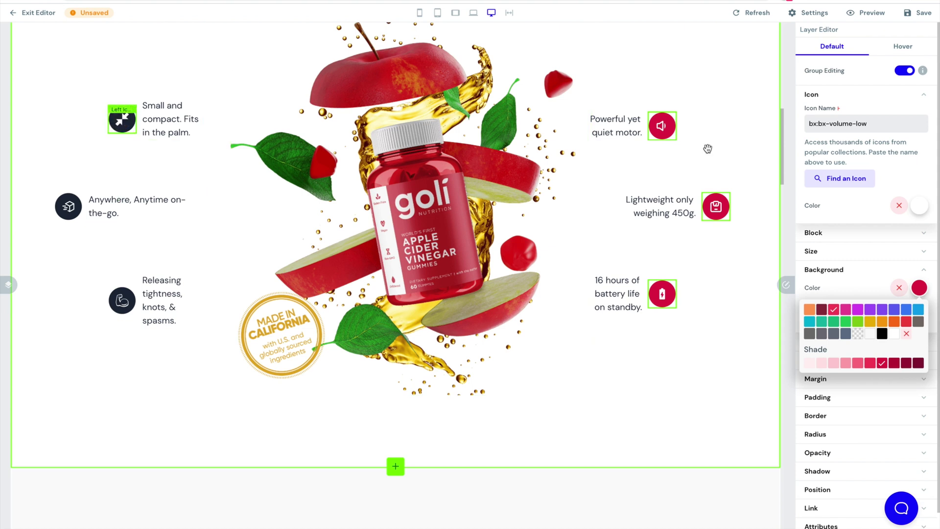
# Step: Set the background of the three left-hand feature icons to Rose as a group
pyautogui.click(122, 119)
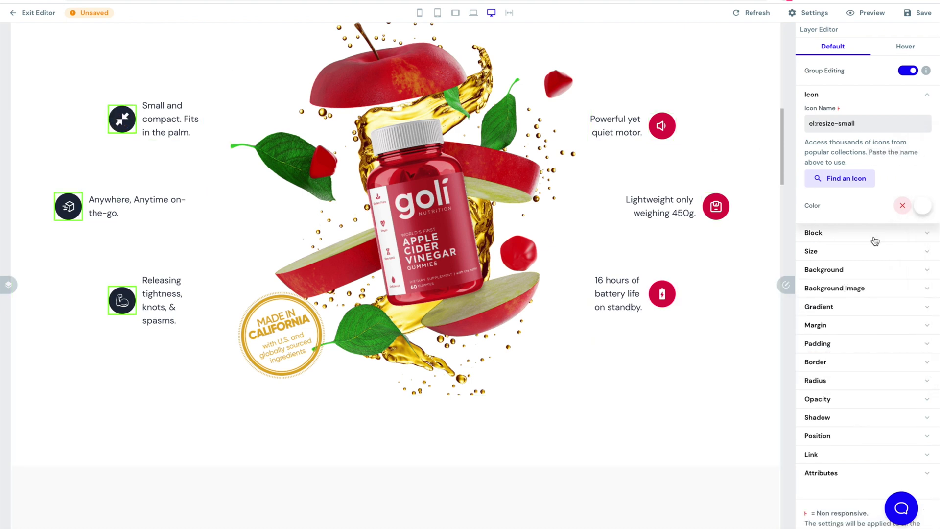
pyautogui.click(868, 272)
pyautogui.click(919, 290)
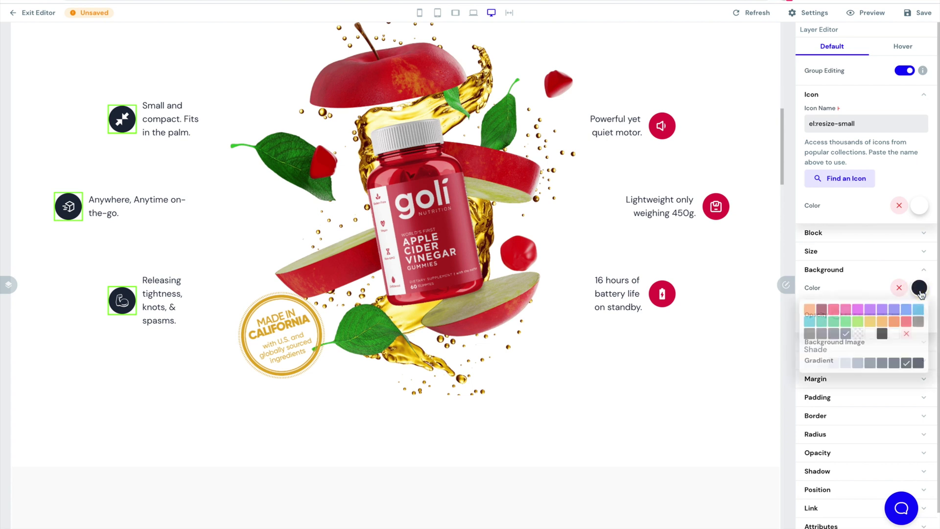
pyautogui.click(835, 311)
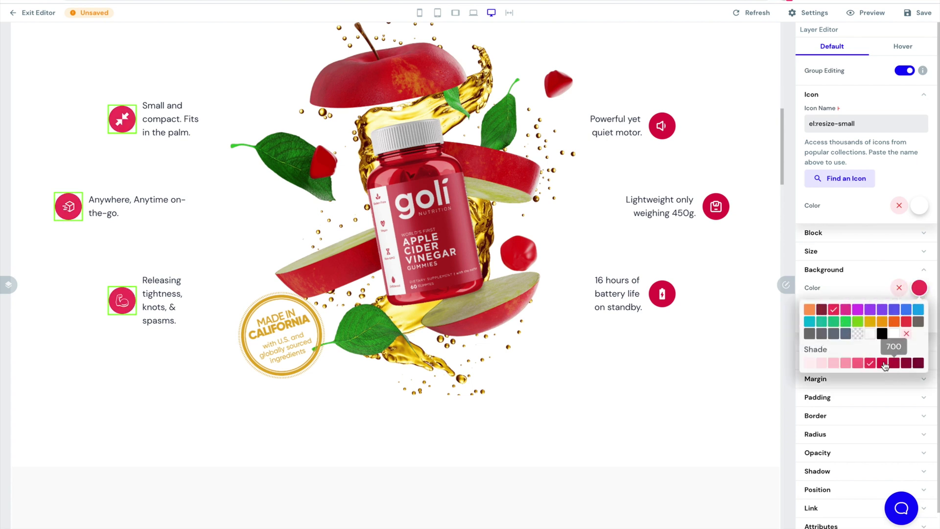
# Step: Replace the Amazing Benefits section's image with the gallery photo of the woman holding a gummy and the Goli bottle
pyautogui.scroll(8, 411, 234)
pyautogui.scroll(-10, 411, 233)
pyautogui.click(514, 192)
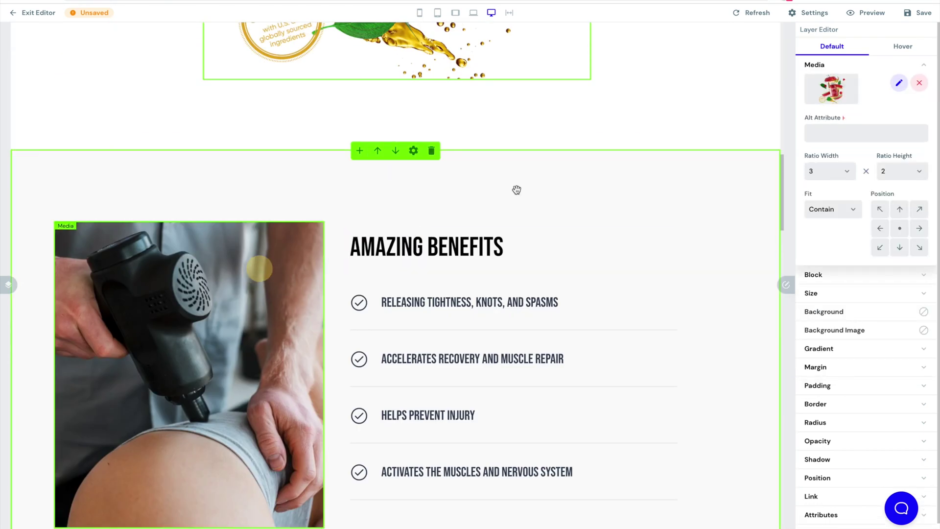
pyautogui.click(899, 86)
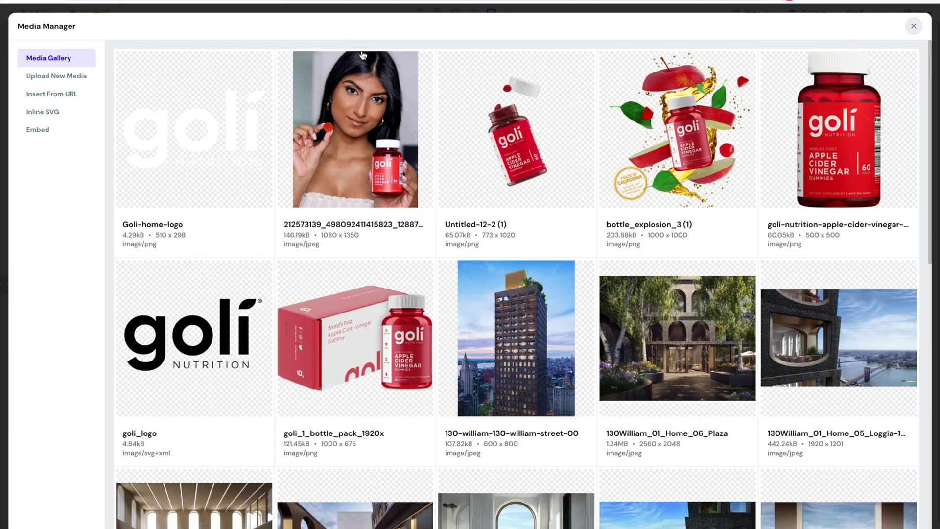
pyautogui.click(421, 240)
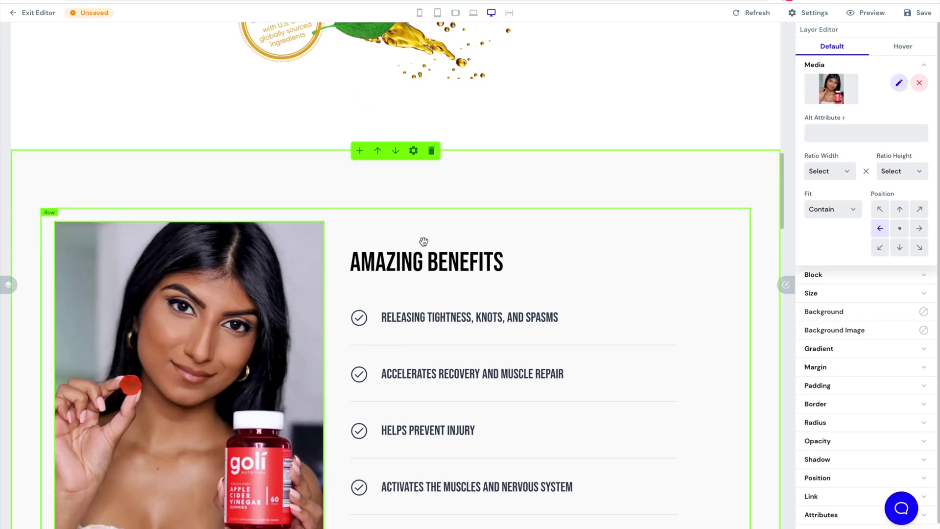
# Step: Set the background of the "Hurry Up! Rush your order before" countdown banner to Rose, one shade darker than its default
pyautogui.scroll(-4, 423, 241)
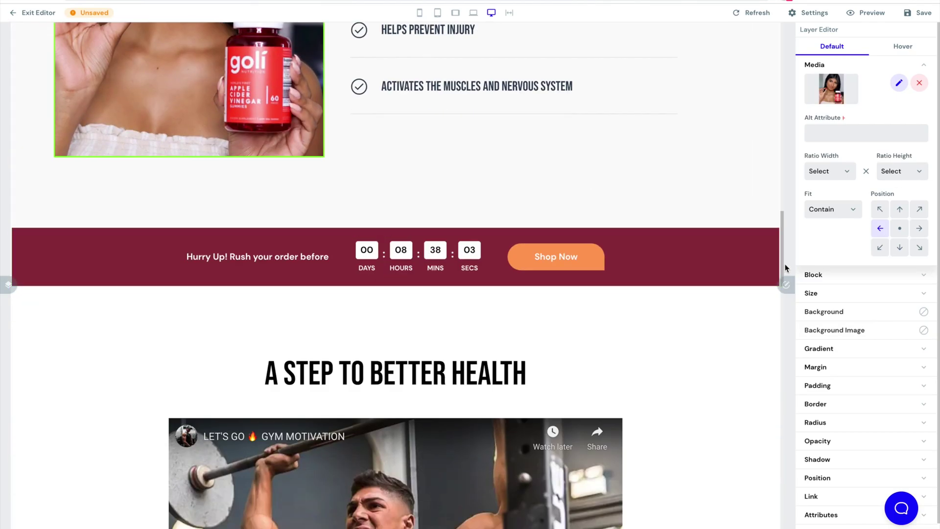
pyautogui.click(864, 230)
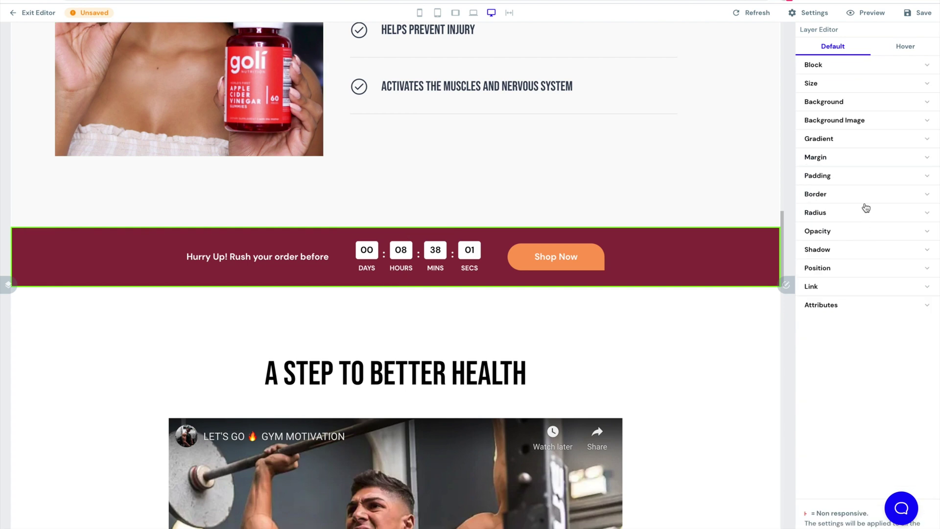
pyautogui.click(884, 105)
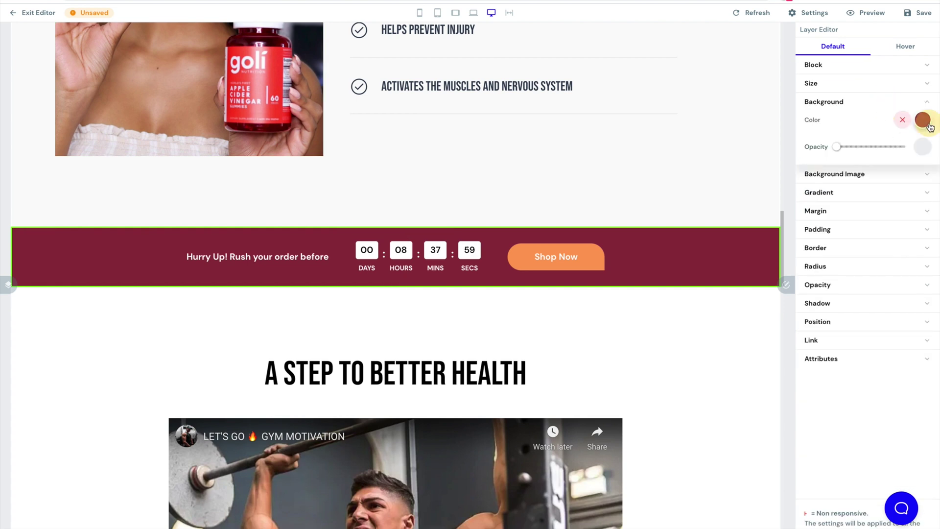
pyautogui.click(927, 125)
pyautogui.click(838, 141)
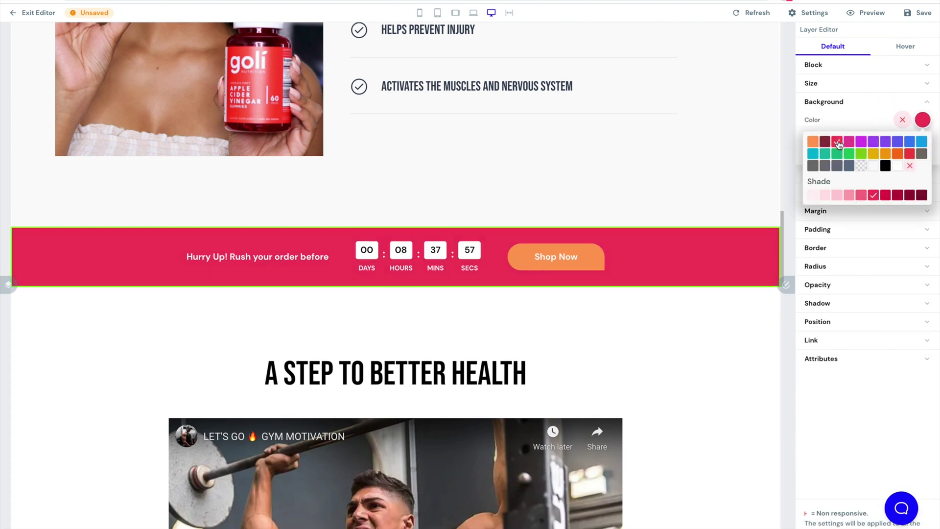
pyautogui.click(886, 195)
# Step: Set the background of the Shop Now button in the "Hurry Up! Rush your order before" banner to Black, matching the header's button
pyautogui.scroll(15, 622, 131)
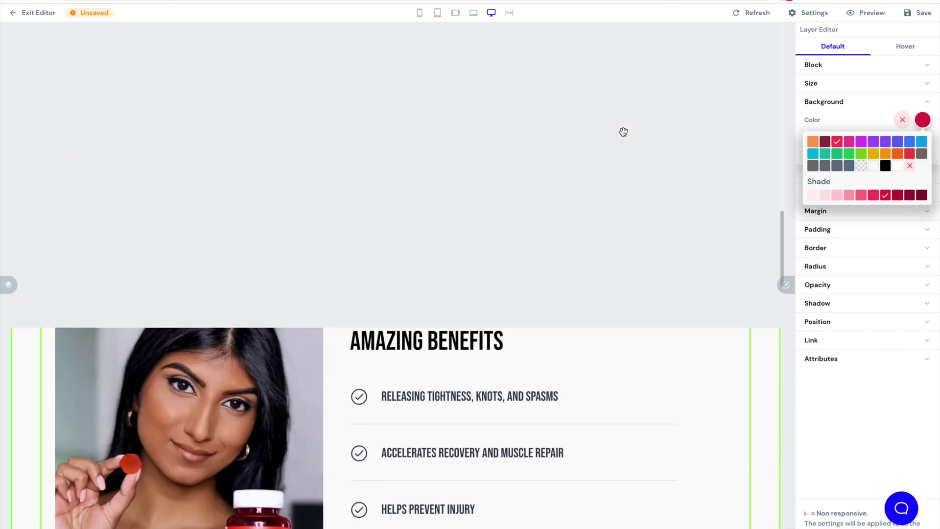
pyautogui.scroll(-12, 623, 132)
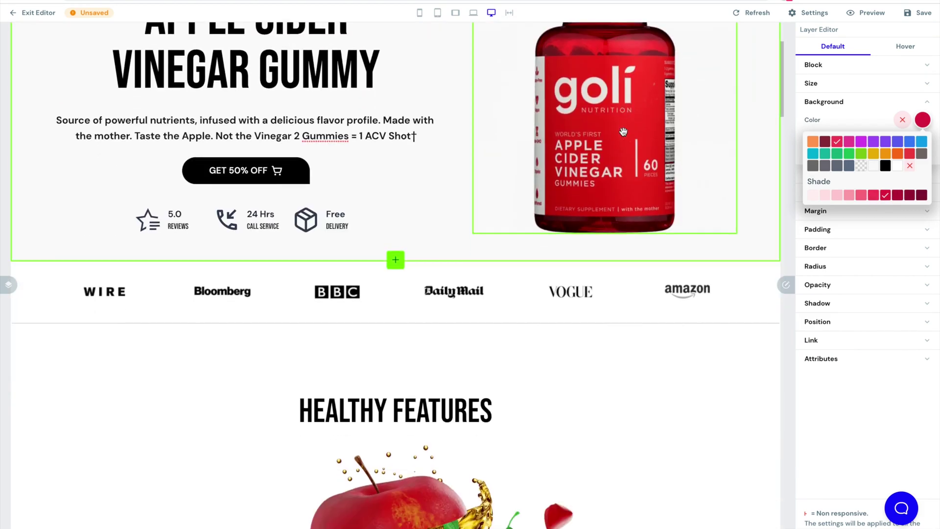
pyautogui.scroll(-10, 623, 132)
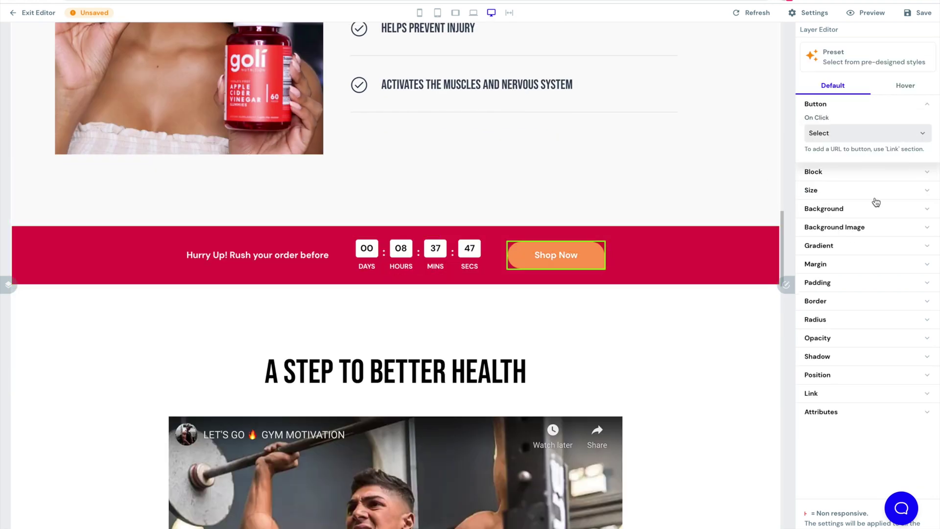
pyautogui.scroll(20, 669, 206)
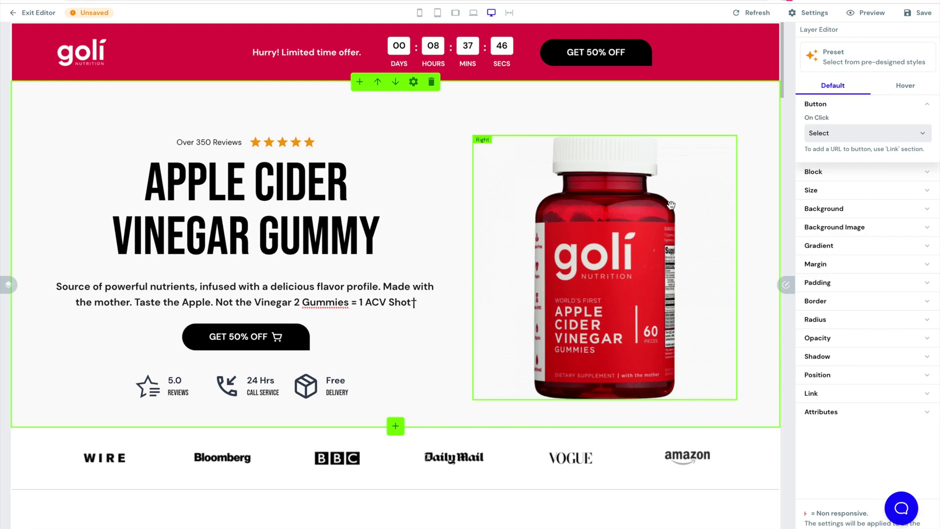
pyautogui.scroll(-10, 670, 204)
pyautogui.scroll(10, 670, 205)
pyautogui.scroll(-10, 671, 205)
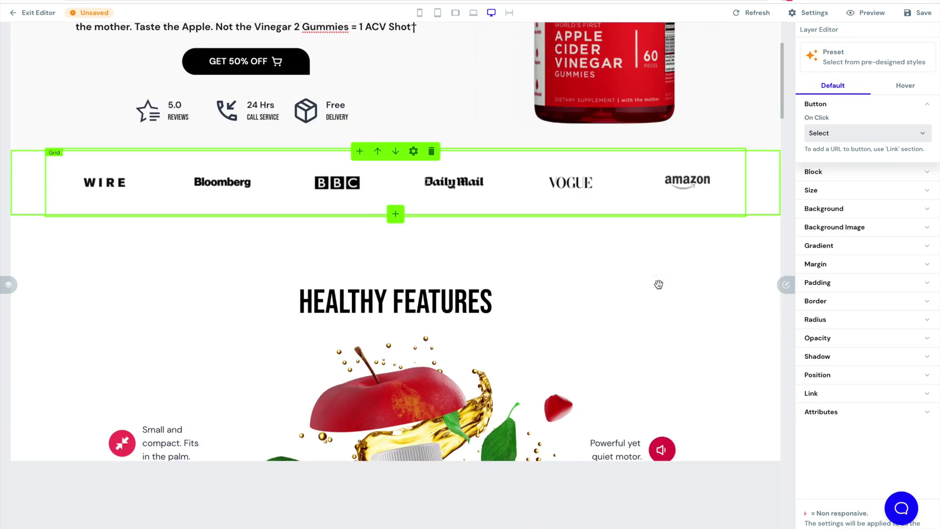
pyautogui.scroll(-10, 659, 284)
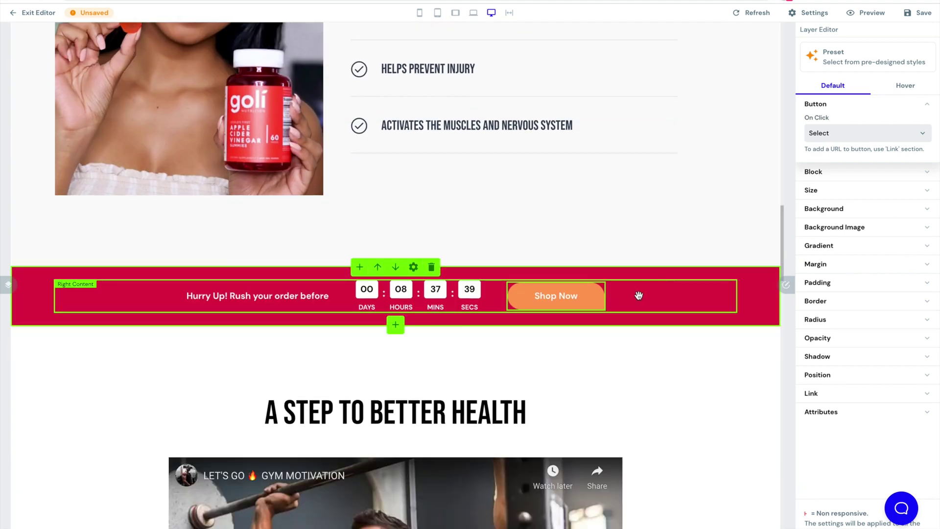
pyautogui.click(852, 211)
pyautogui.click(922, 227)
pyautogui.click(885, 273)
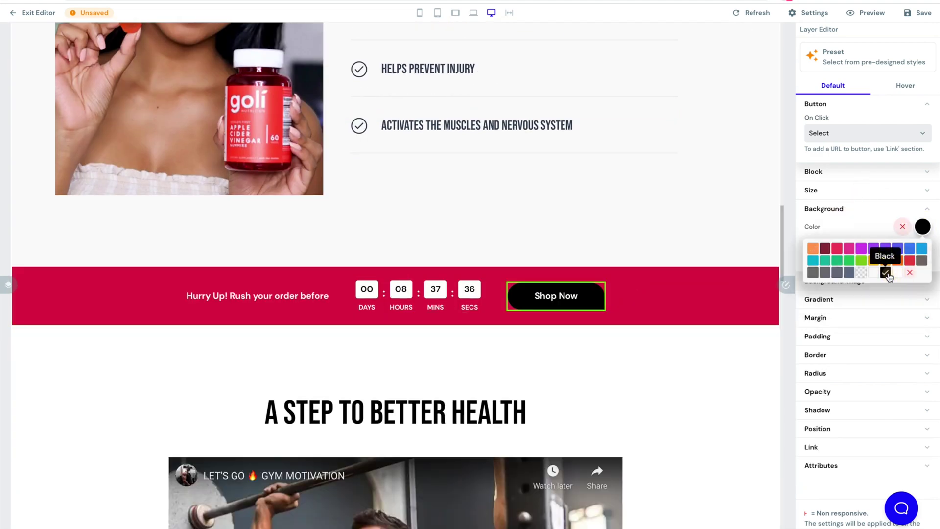
# Step: Switch to YouTube and preview Goli's "Morning, Noon & Night" video from around 0:14 as the replacement for the gym video
pyautogui.scroll(-5, 537, 264)
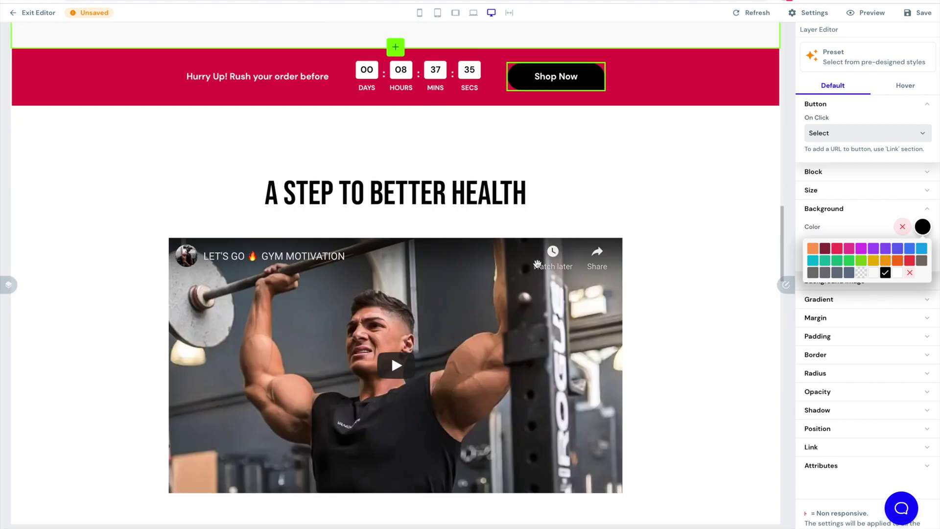
pyautogui.click(503, 304)
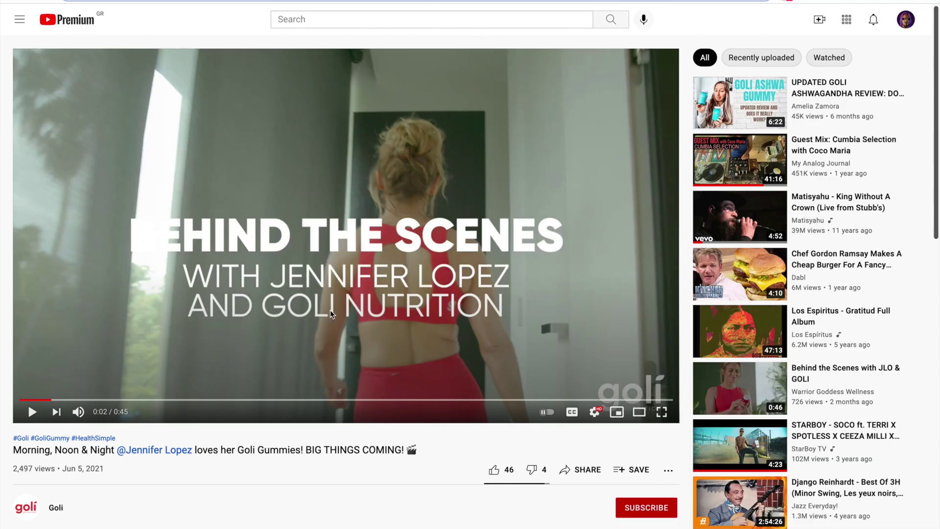
pyautogui.click(32, 412)
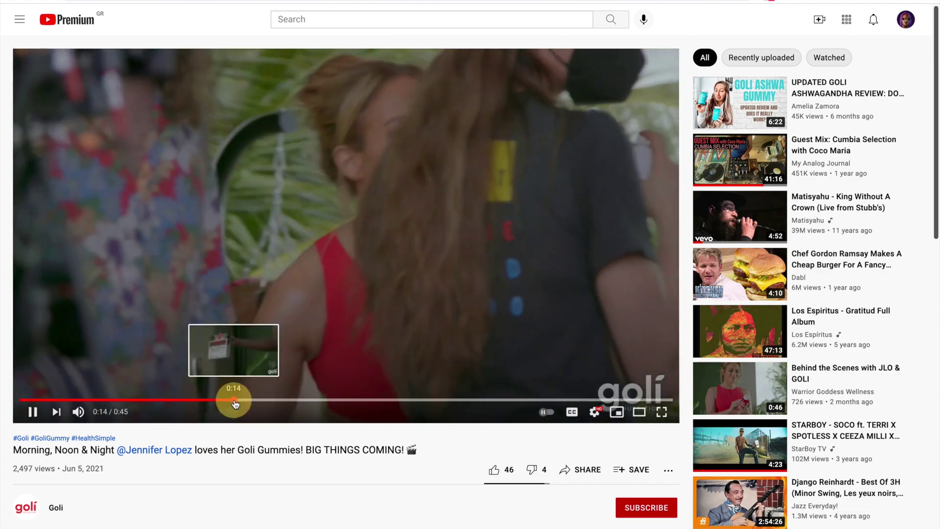
pyautogui.click(235, 400)
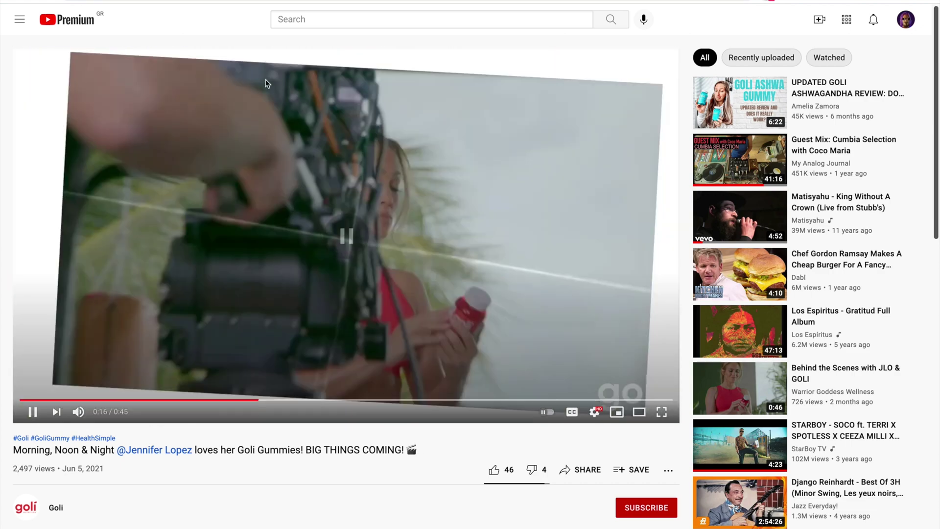
pyautogui.click(267, 83)
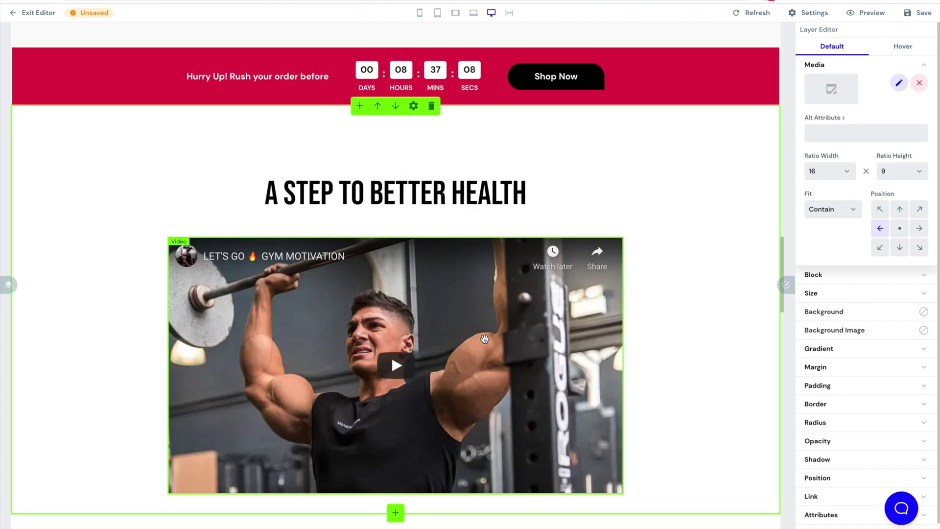
# Step: In the gym video's embed code, replace the YouTube video ID with bq_wUZkg9EU and embed the new video
pyautogui.click(904, 85)
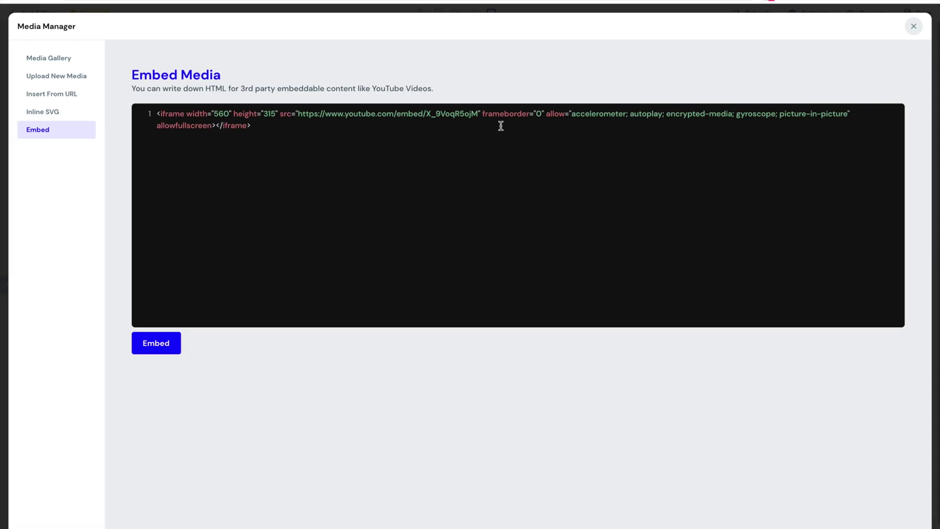
pyautogui.click(477, 114)
pyautogui.press('BackSpace')
pyautogui.press('BackSpace')
pyautogui.press('BackSpace')
pyautogui.press('BackSpace')
pyautogui.press('BackSpace')
pyautogui.press('BackSpace')
pyautogui.press('BackSpace')
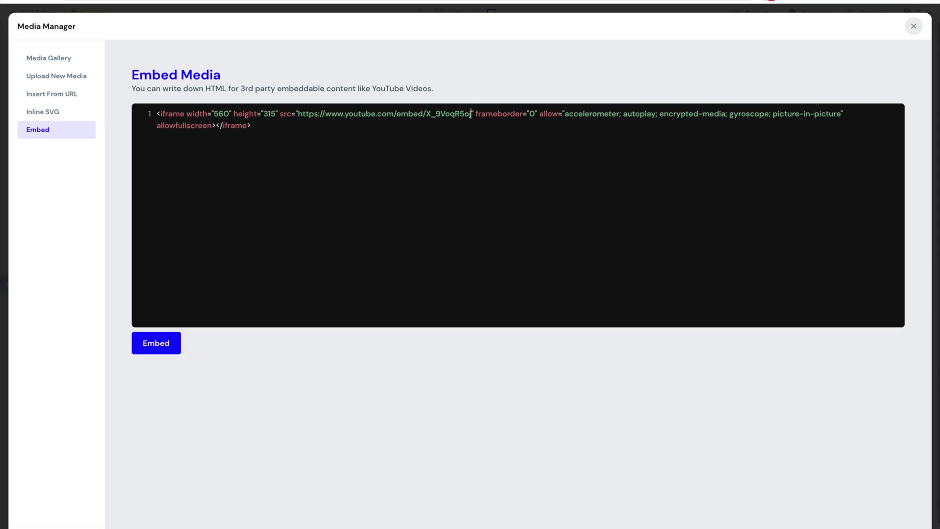
pyautogui.press('BackSpace')
pyautogui.press('BackSpace')
pyautogui.press('BackSpace')
pyautogui.press('BackSpace')
pyautogui.write('bq_wUZkg9EU')
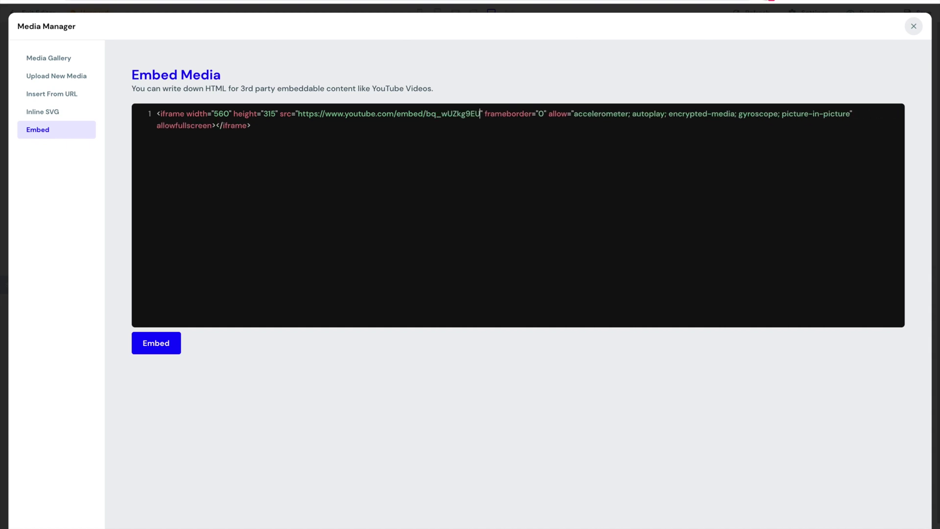
pyautogui.click(155, 342)
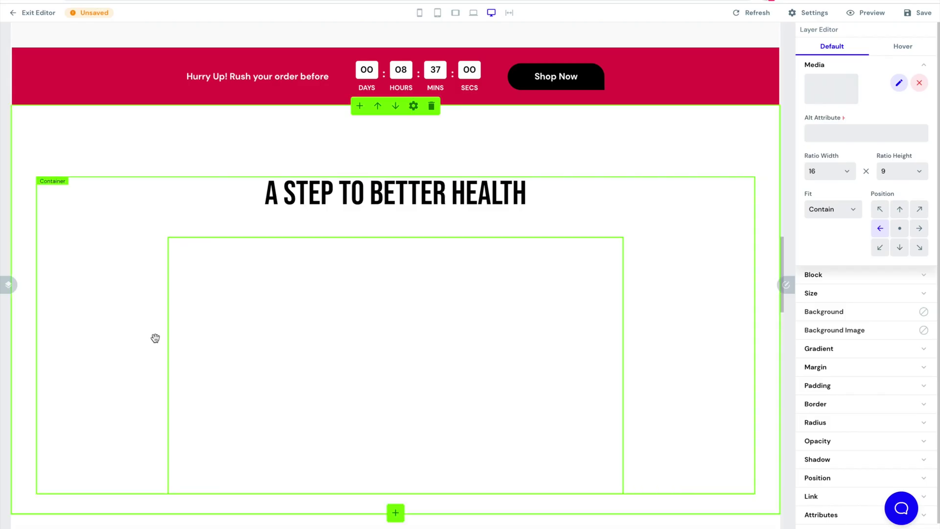
# Step: Replace the "A Step to Better Health" heading above the video with "J-LO APPROVED"
pyautogui.scroll(-2, 731, 259)
pyautogui.scroll(3, 527, 240)
pyautogui.click(472, 216)
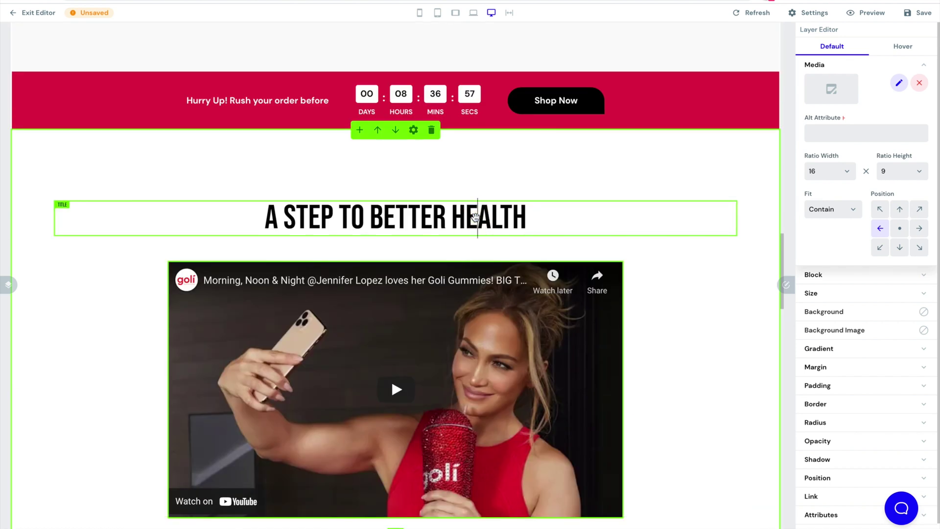
pyautogui.hotkey('ctrl', 'a')
pyautogui.write('J-LO APPROVED')
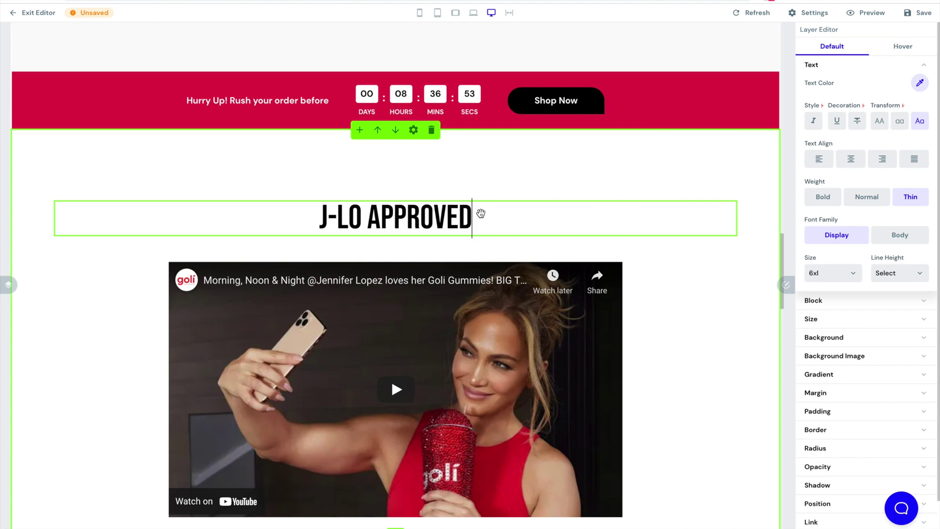
# Step: Compare the section headings' text sizes and set the Amazing Benefits heading to 6xl so it matches the others
pyautogui.scroll(10, 481, 213)
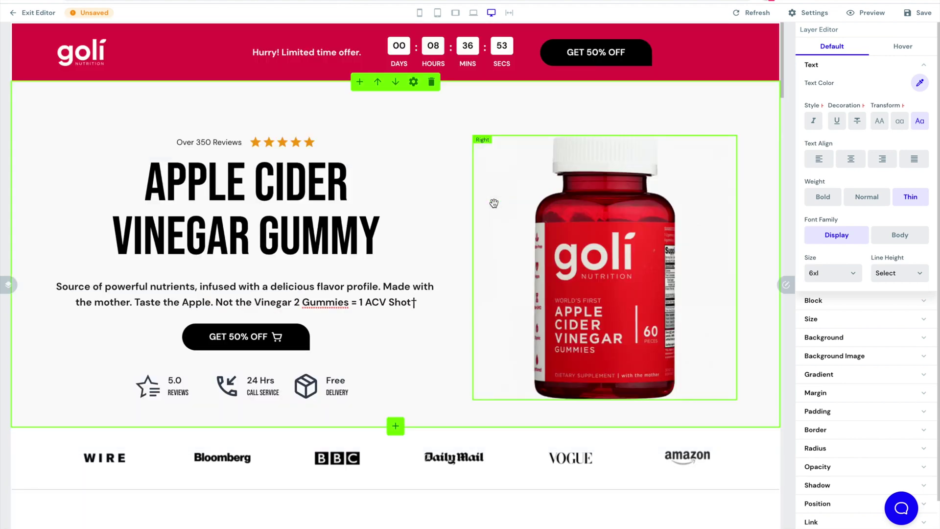
pyautogui.scroll(-6, 320, 231)
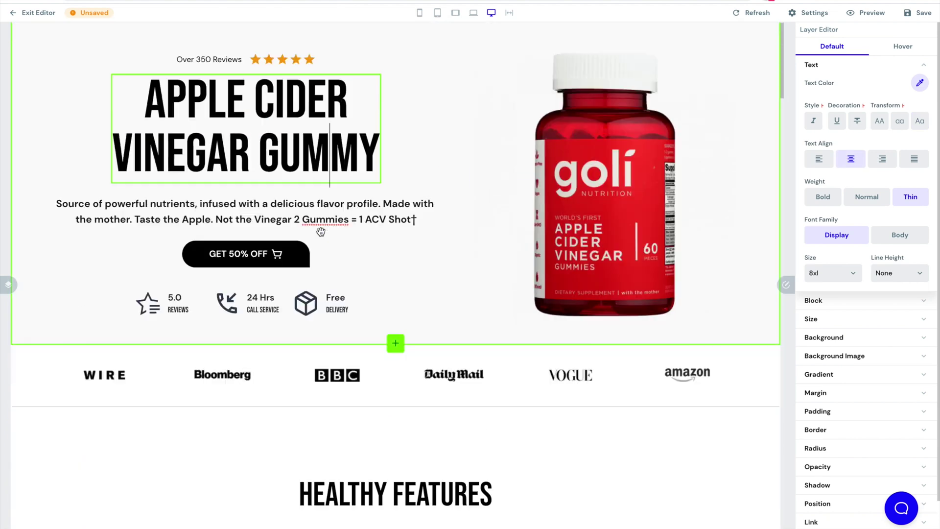
pyautogui.click(402, 289)
pyautogui.scroll(-15, 404, 290)
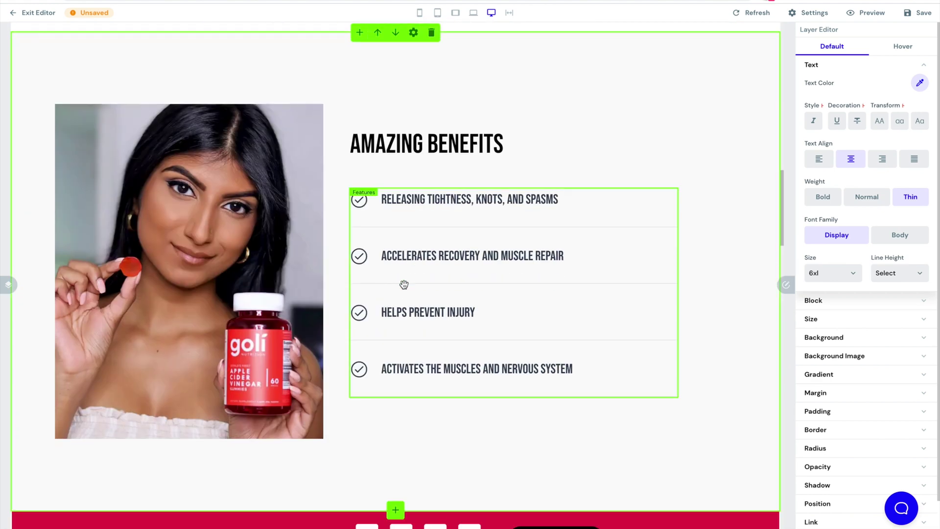
pyautogui.click(424, 143)
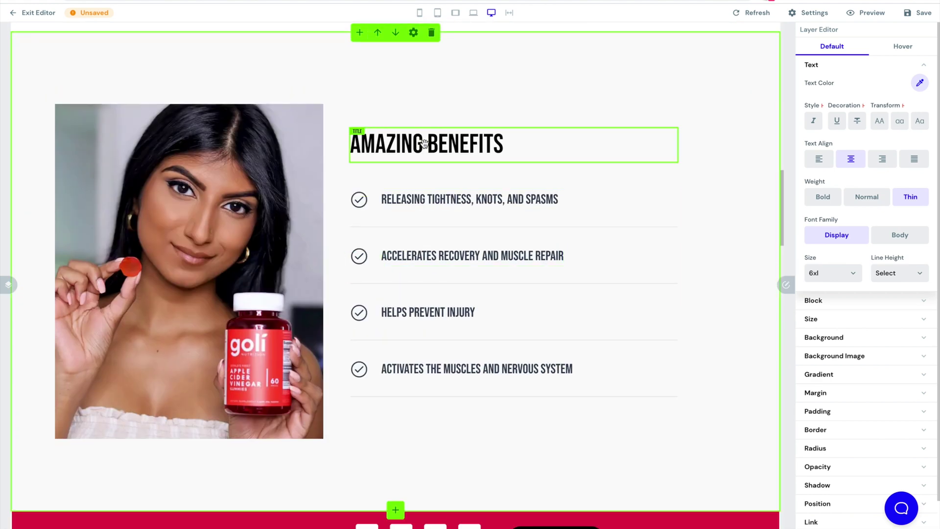
pyautogui.click(838, 279)
pyautogui.click(835, 281)
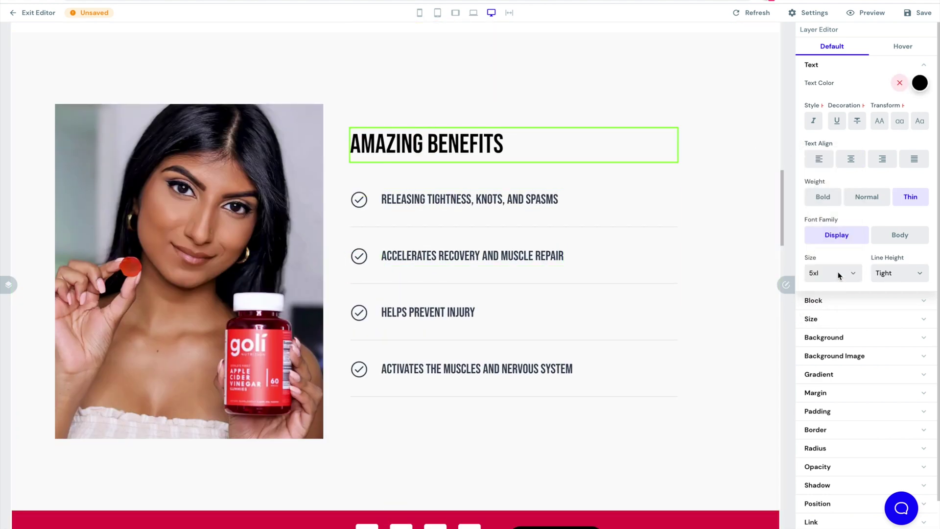
pyautogui.click(836, 281)
pyautogui.click(835, 283)
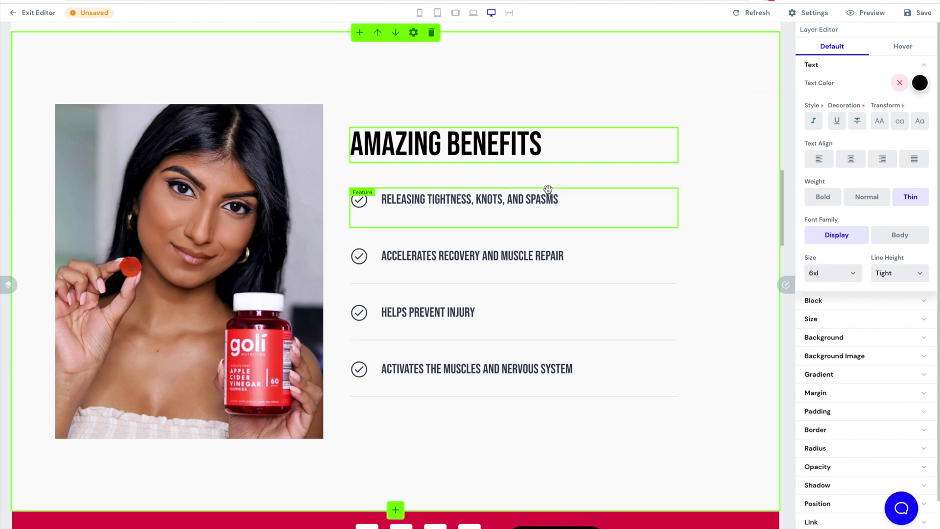
pyautogui.scroll(-8, 546, 191)
pyautogui.click(451, 272)
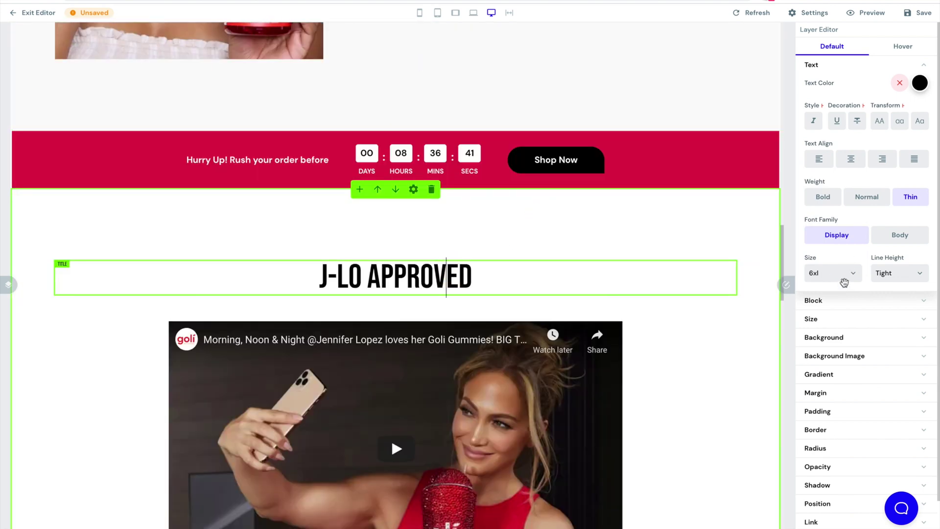
# Step: Using group editing, set the color of the three icons below the video to Rose, one shade darker than its default 500
pyautogui.scroll(-5, 598, 260)
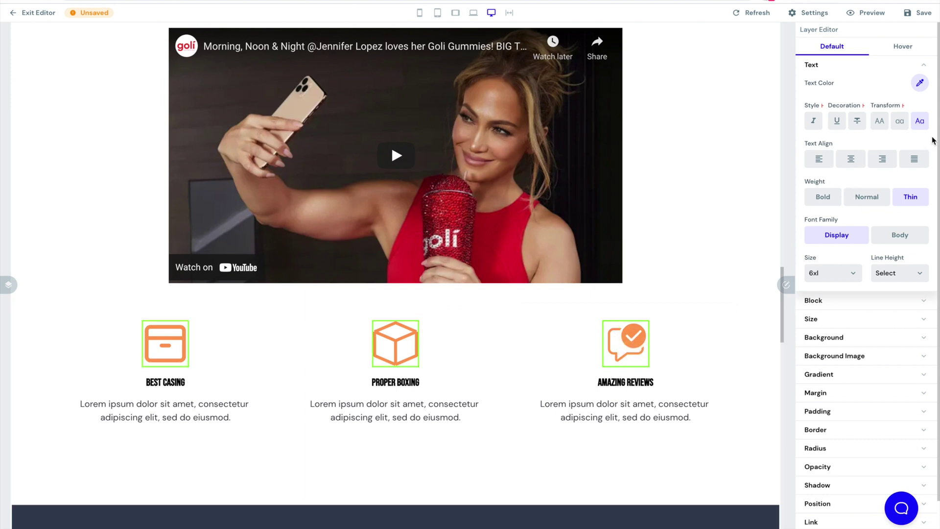
pyautogui.click(923, 205)
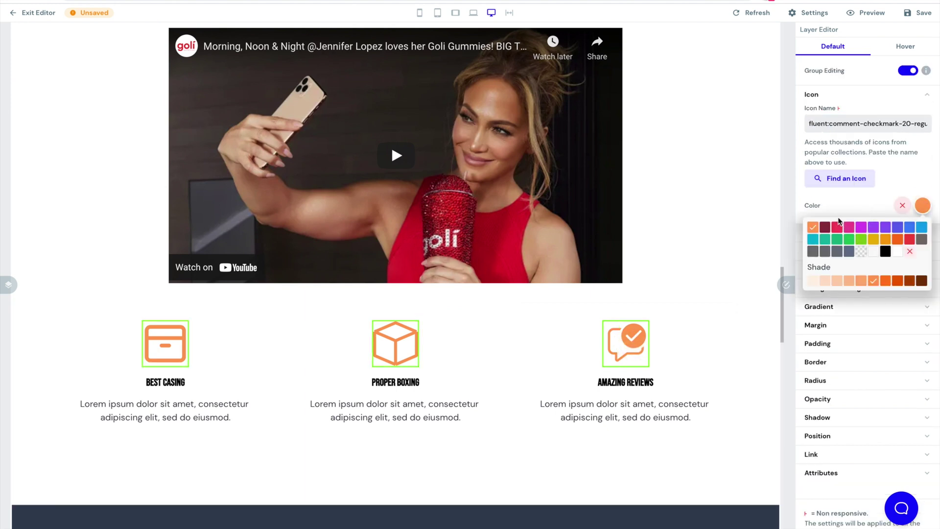
pyautogui.click(838, 228)
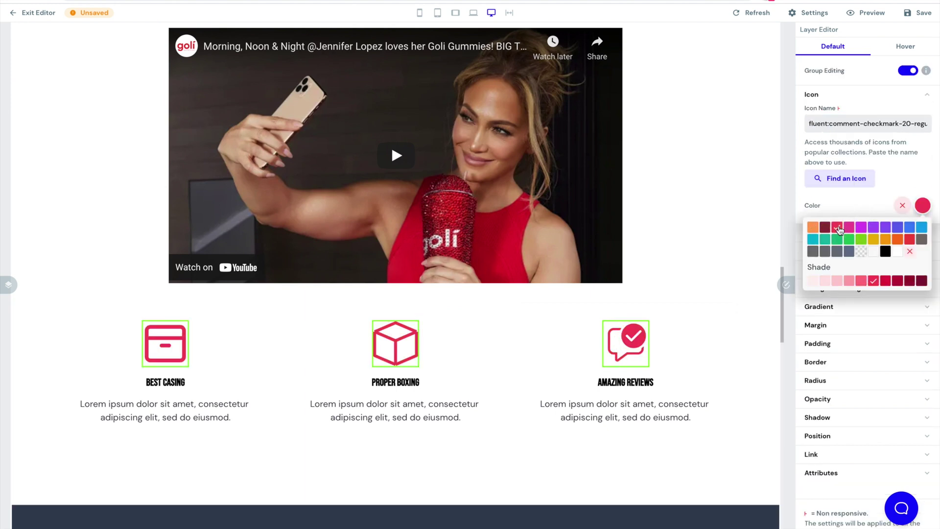
pyautogui.click(849, 228)
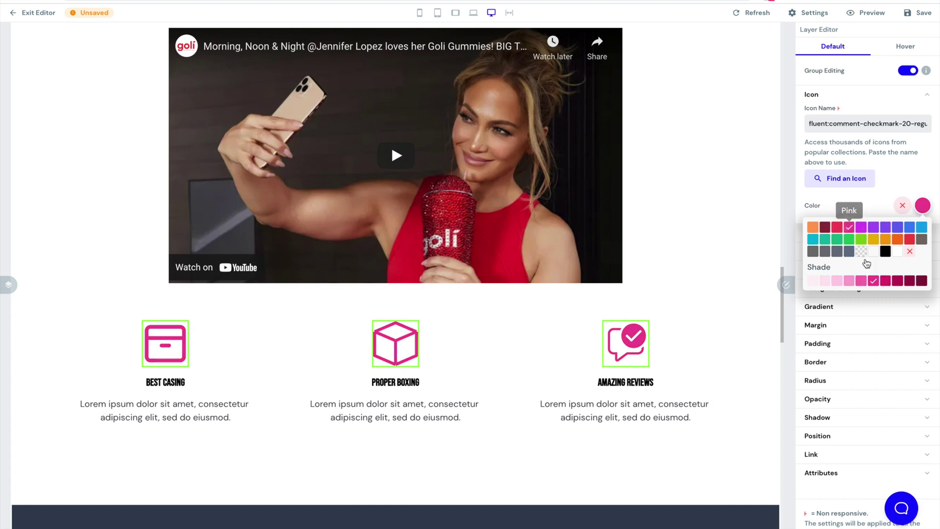
pyautogui.click(836, 227)
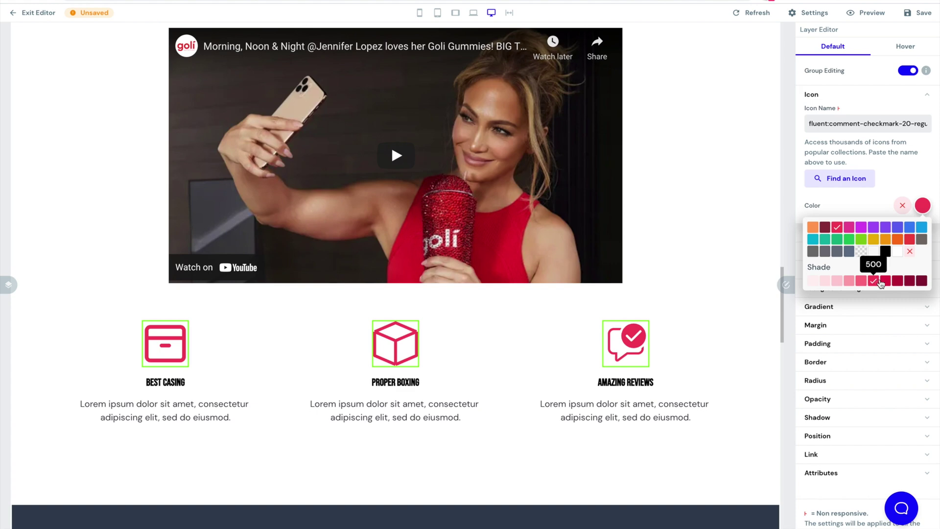
pyautogui.click(881, 282)
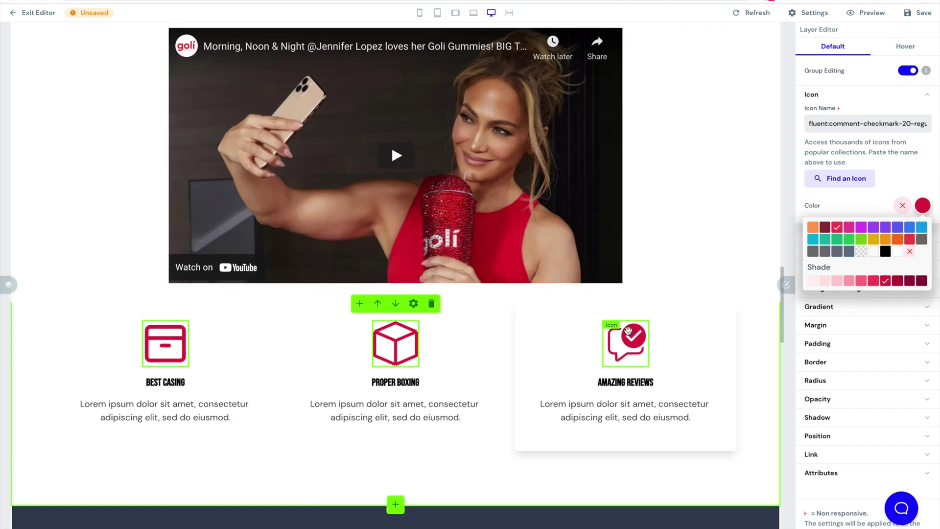
# Step: Set the background color of the Testimonials section to Black
pyautogui.scroll(-7, 628, 332)
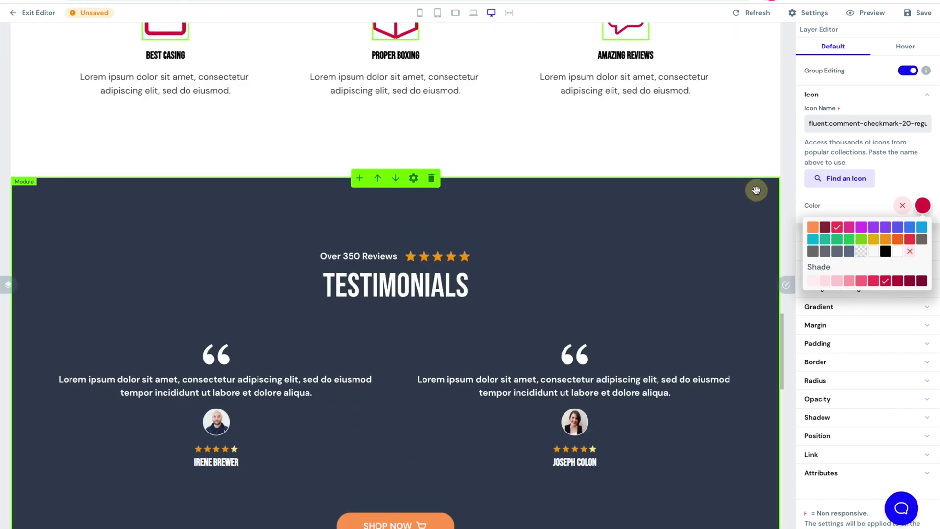
pyautogui.click(914, 205)
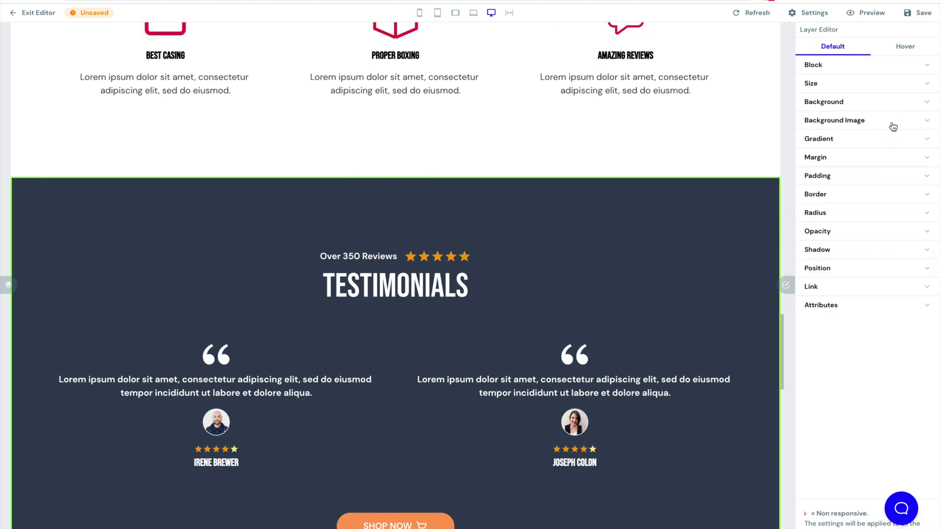
pyautogui.click(898, 107)
pyautogui.click(921, 120)
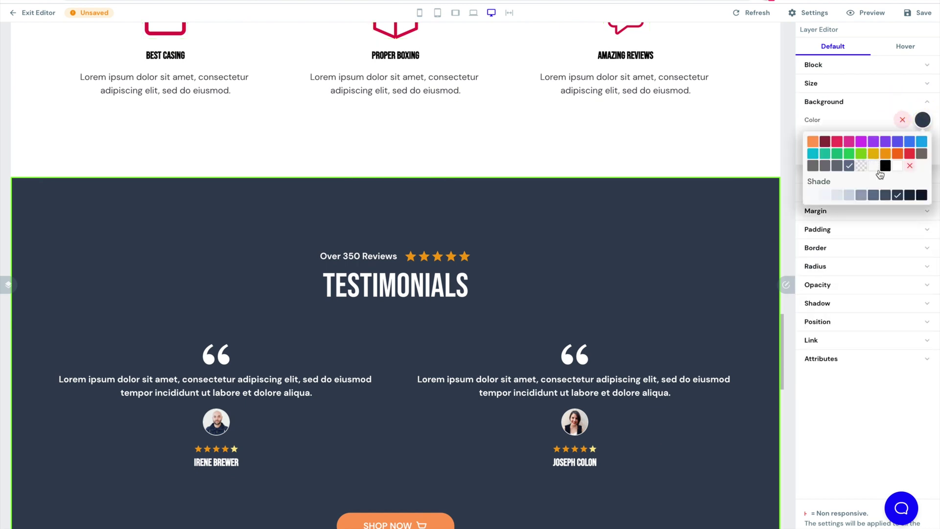
pyautogui.click(885, 166)
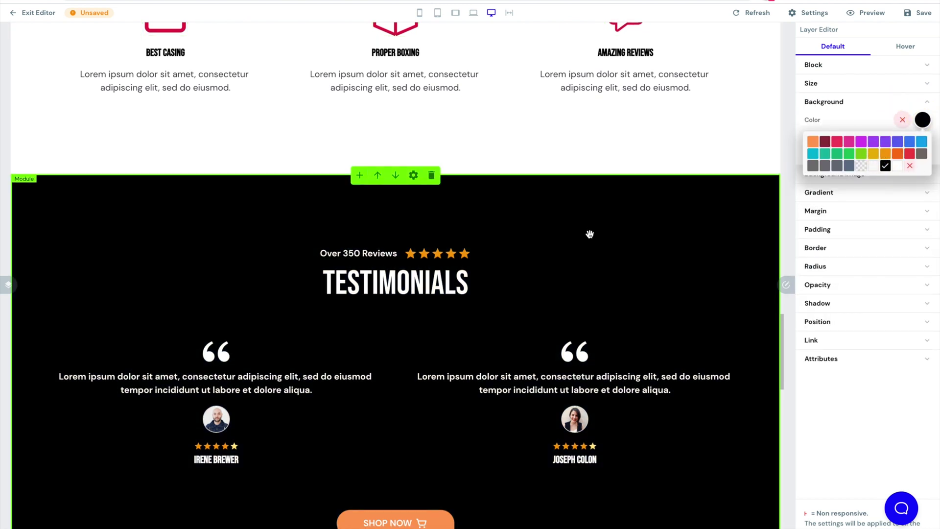
# Step: Using group editing, set the text size of both Testimonials quotes to 3xl
pyautogui.scroll(-8, 590, 234)
pyautogui.scroll(4, 590, 234)
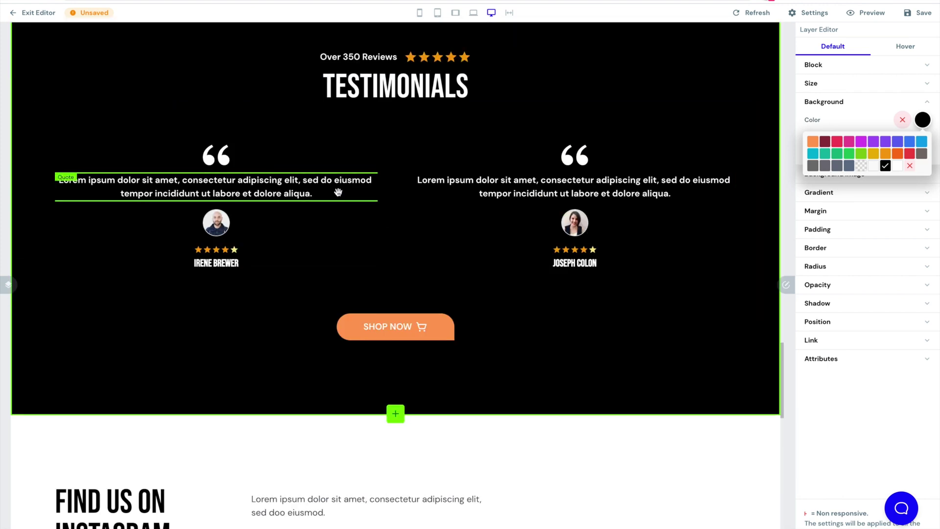
pyautogui.click(703, 187)
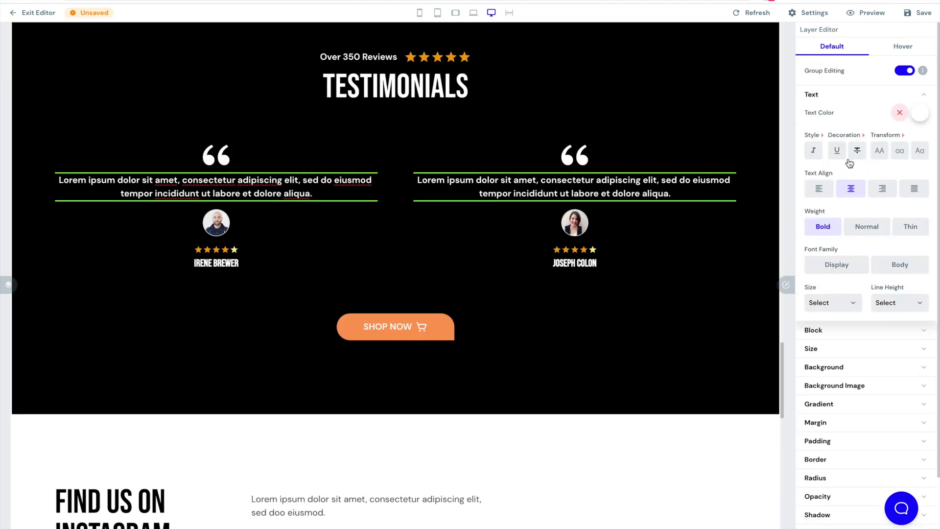
pyautogui.click(838, 307)
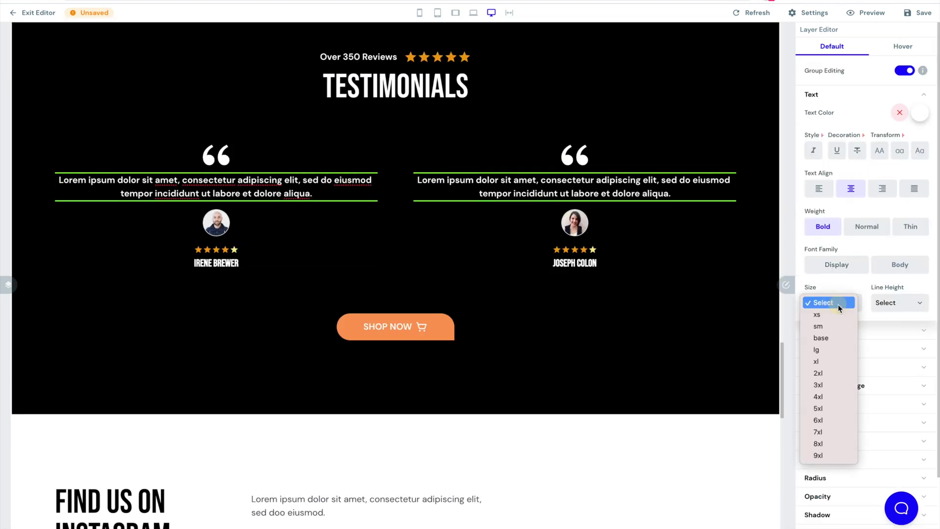
pyautogui.click(839, 383)
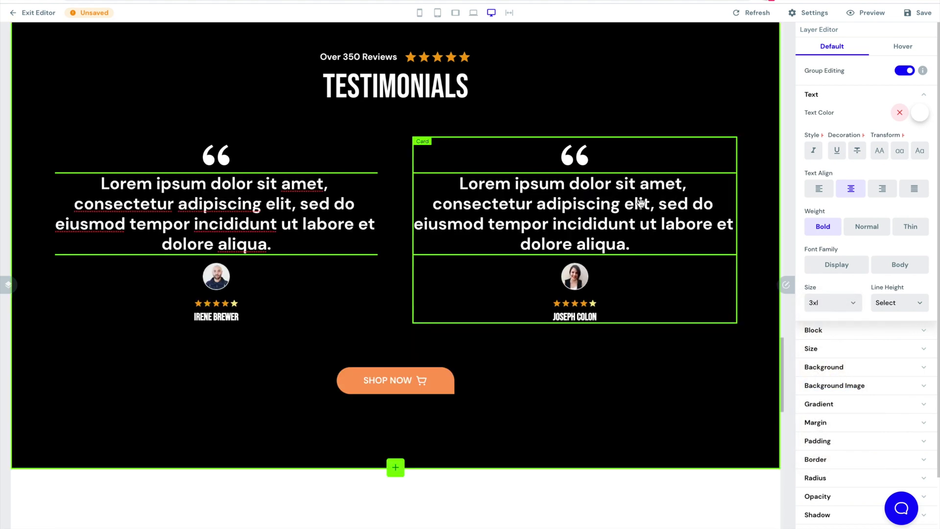
# Step: Using group editing, set the text size of the reviewer names under the testimonials to xl
pyautogui.scroll(4, 640, 203)
pyautogui.scroll(-7, 641, 203)
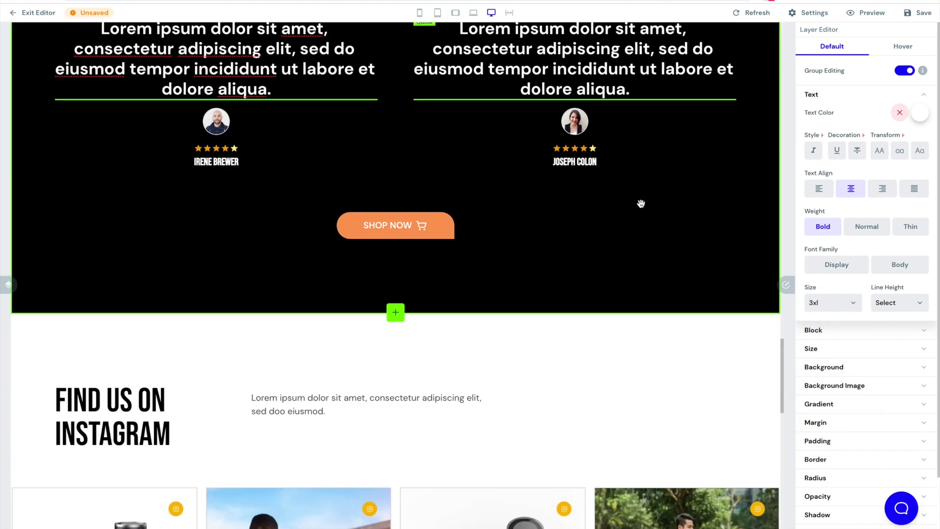
pyautogui.click(584, 163)
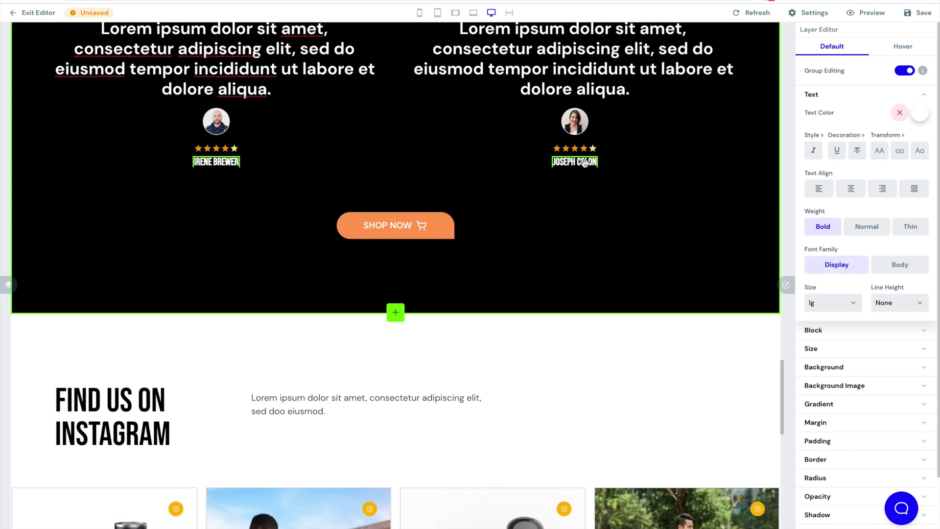
pyautogui.click(841, 308)
pyautogui.click(835, 318)
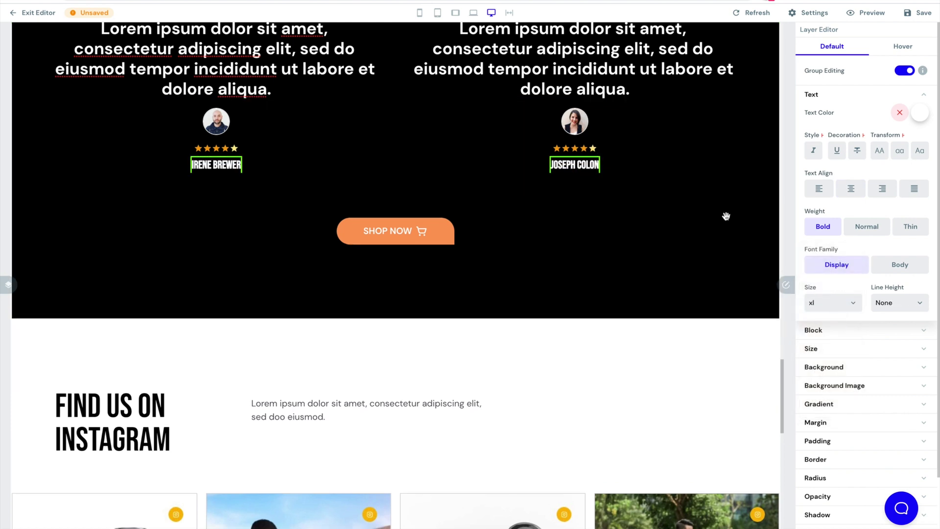
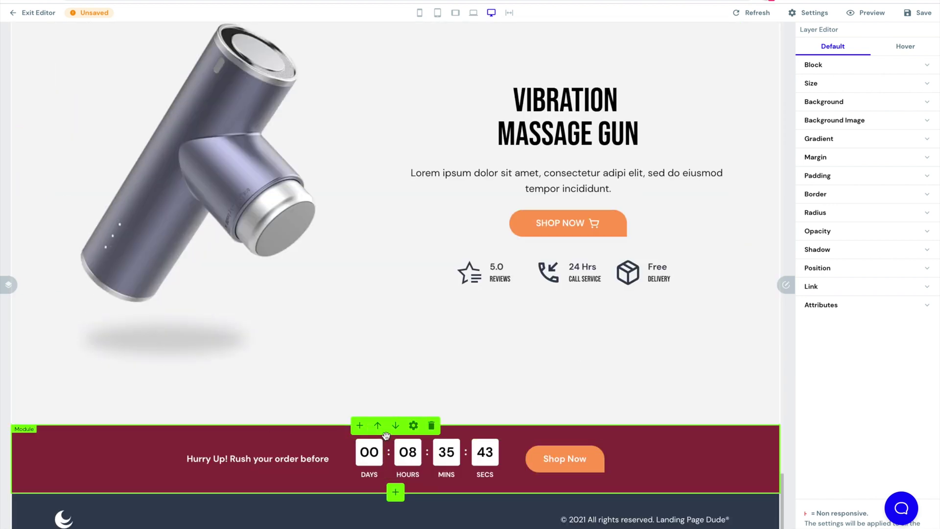
# Step: Move the bottom countdown banner below the footer and set its background to Rose, one shade darker than the default
pyautogui.click(396, 427)
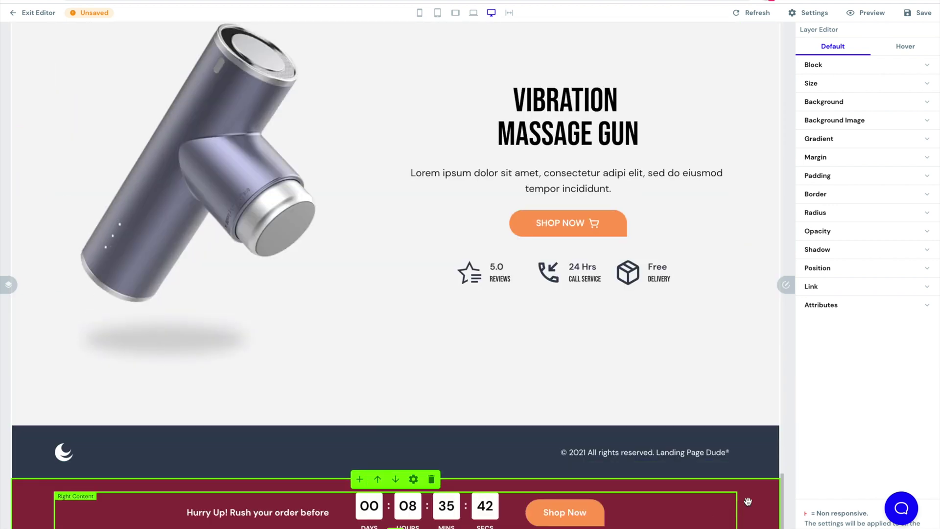
pyautogui.click(887, 101)
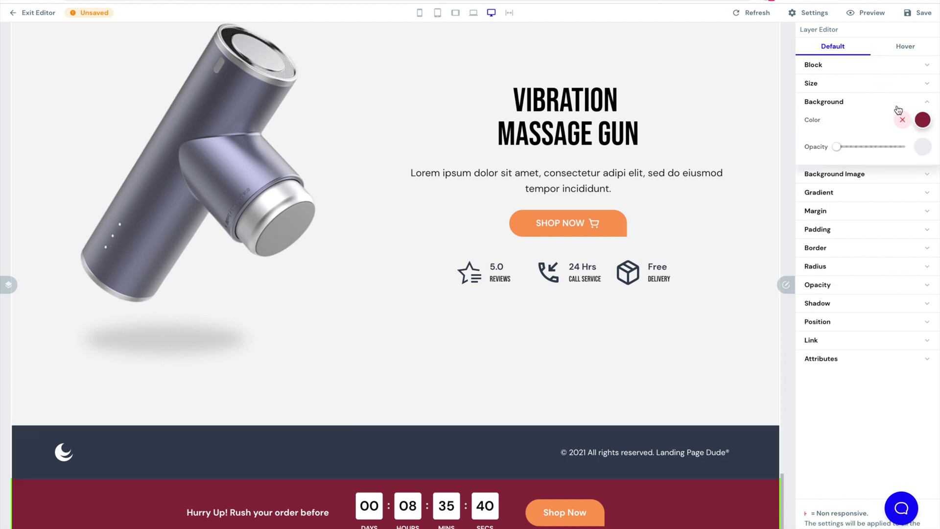
pyautogui.click(923, 121)
pyautogui.click(924, 121)
pyautogui.click(923, 121)
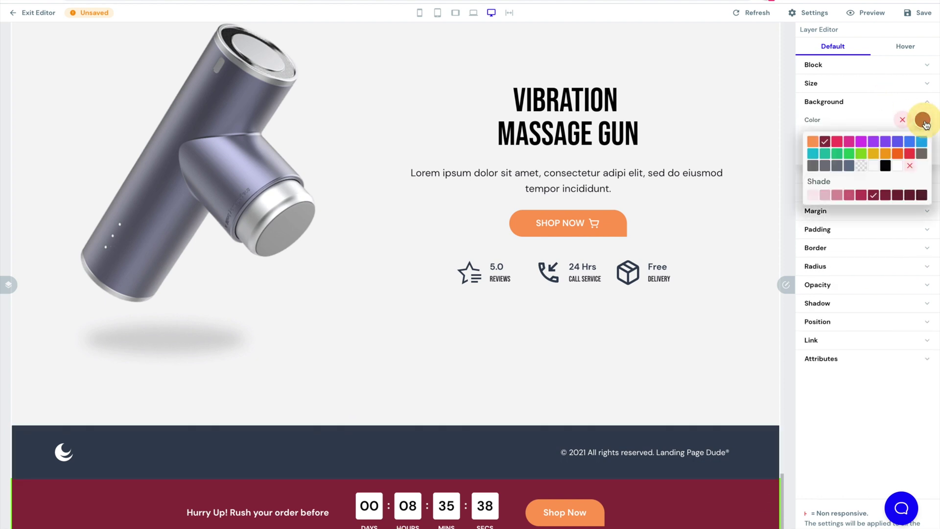
pyautogui.click(837, 141)
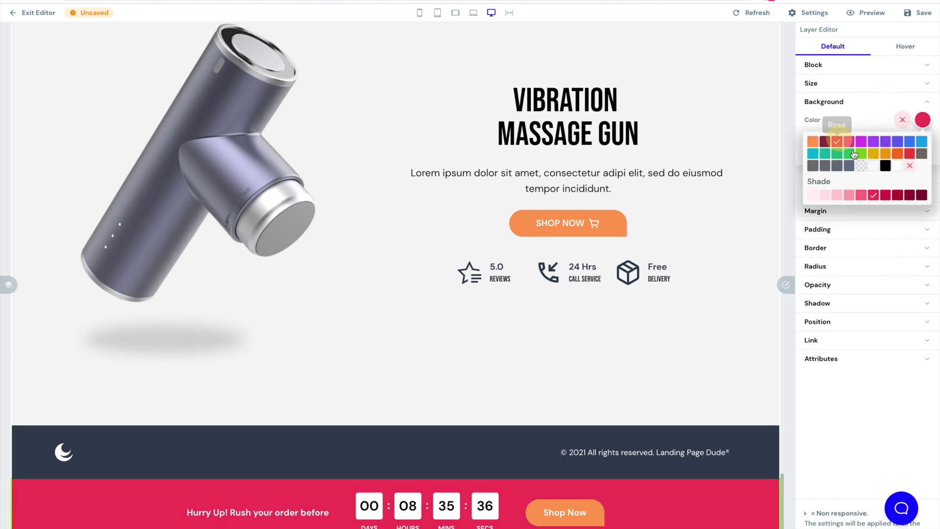
pyautogui.click(884, 195)
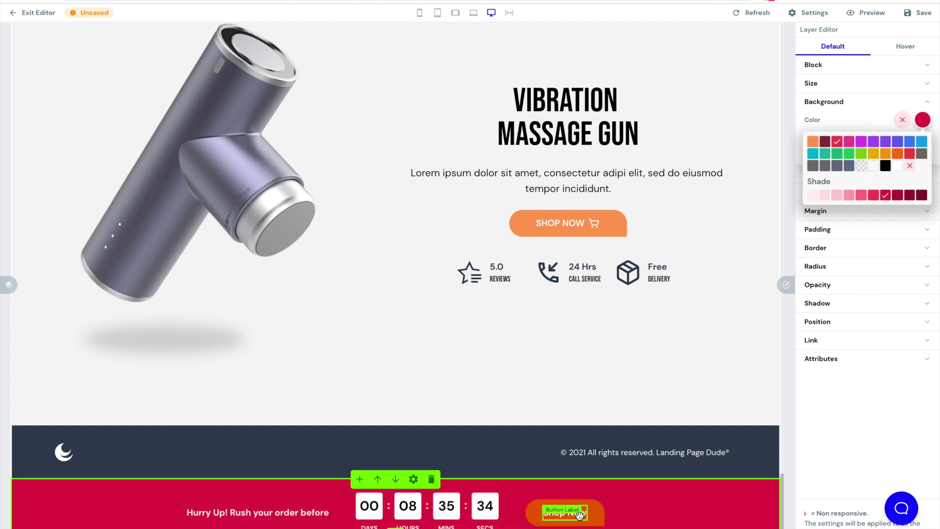
# Step: Set the background color of the Shop Now button in the bottom countdown banner to Black
pyautogui.click(595, 519)
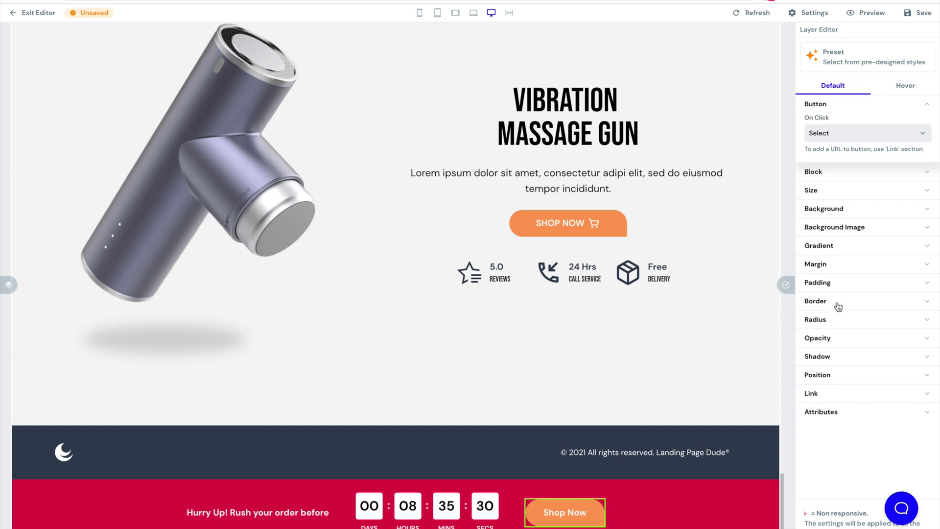
pyautogui.click(855, 210)
pyautogui.click(923, 227)
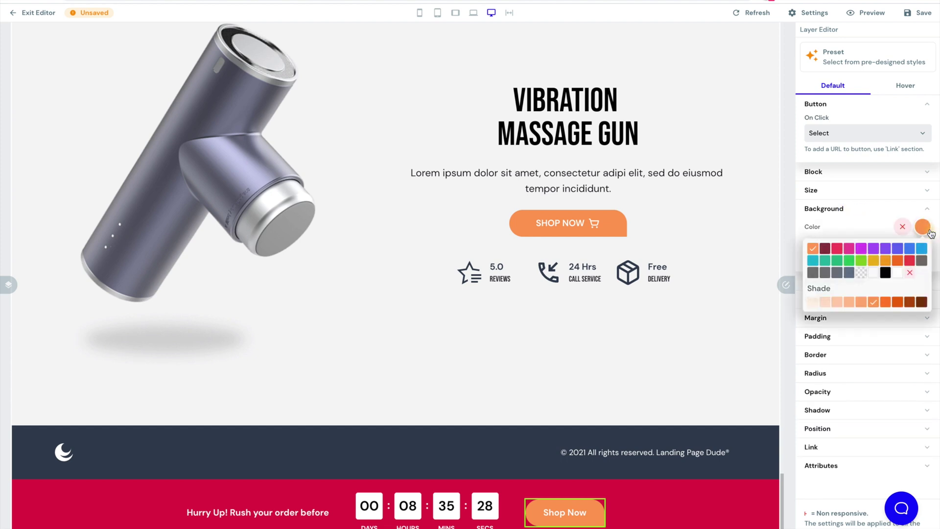
pyautogui.click(885, 273)
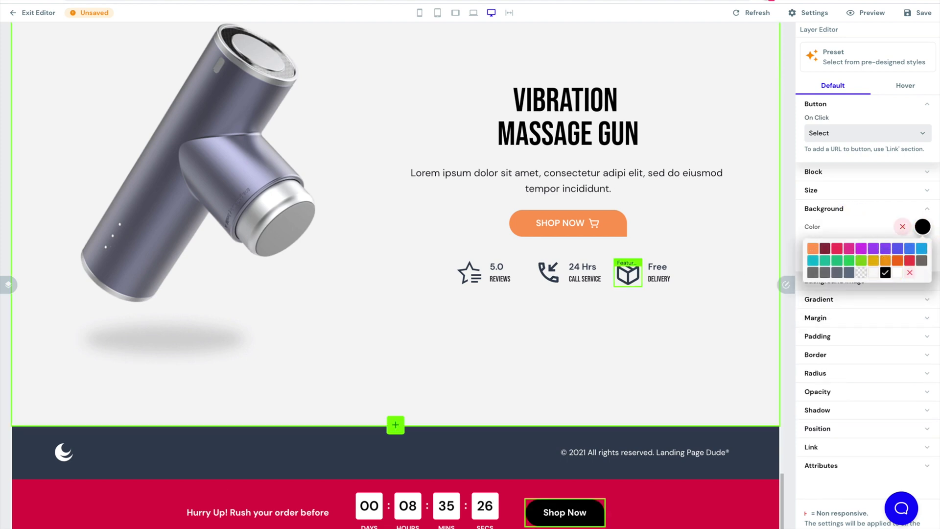
# Step: Review the page's sections from the header down to the countdown banner below the footer
pyautogui.click(151, 437)
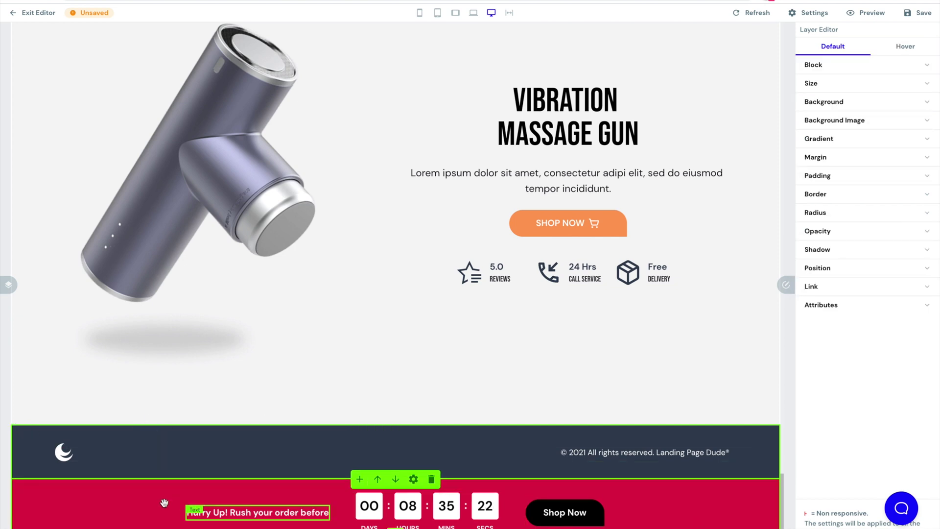
pyautogui.click(28, 488)
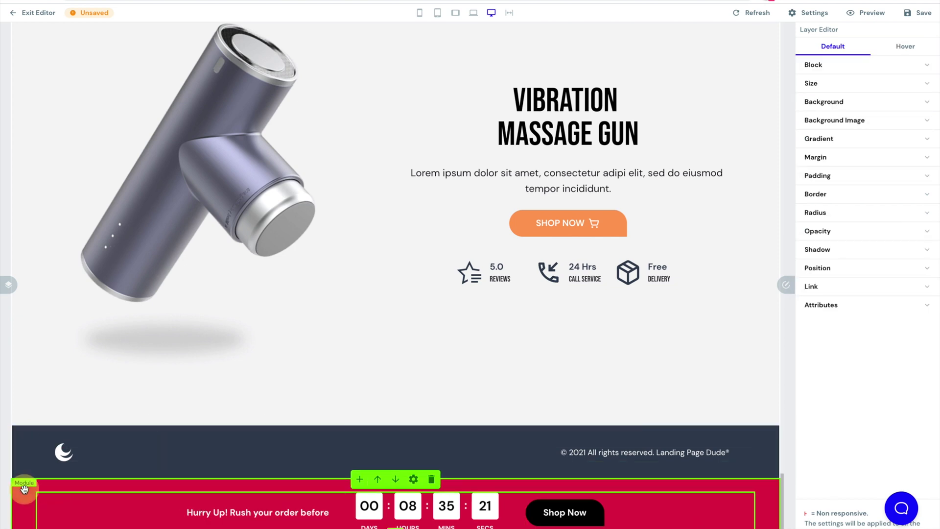
pyautogui.click(16, 282)
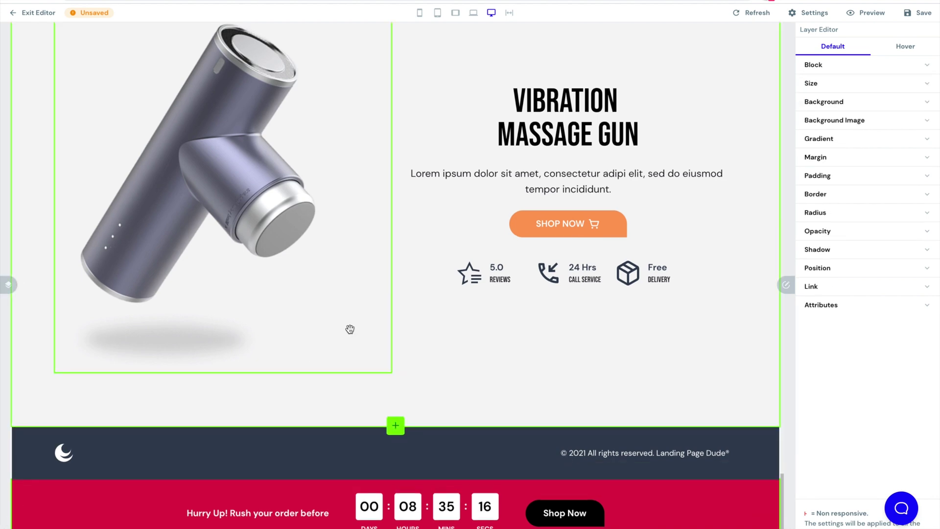
pyautogui.scroll(20, 350, 329)
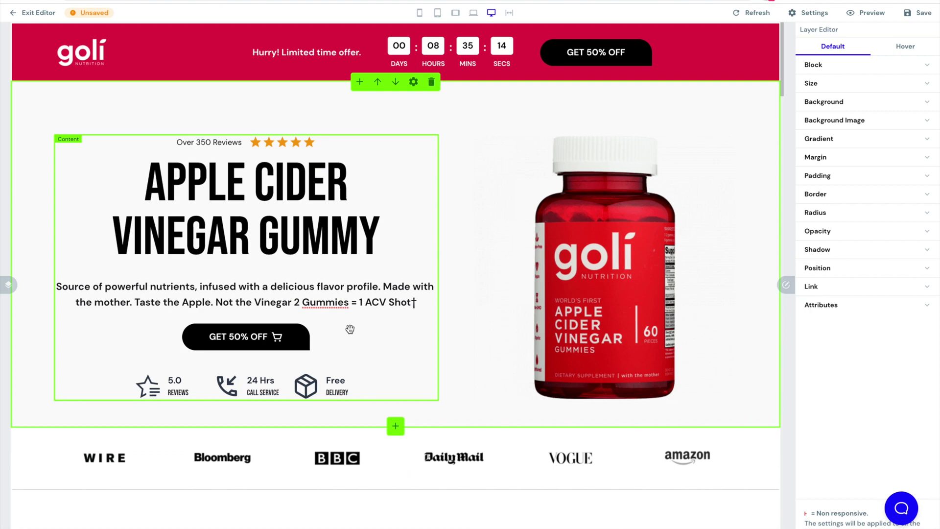
pyautogui.scroll(-10, 350, 329)
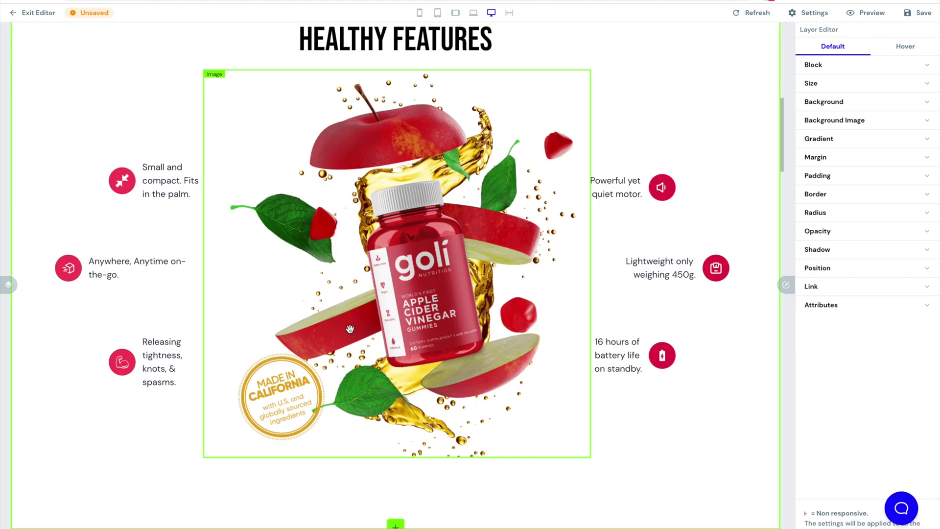
pyautogui.scroll(-10, 350, 329)
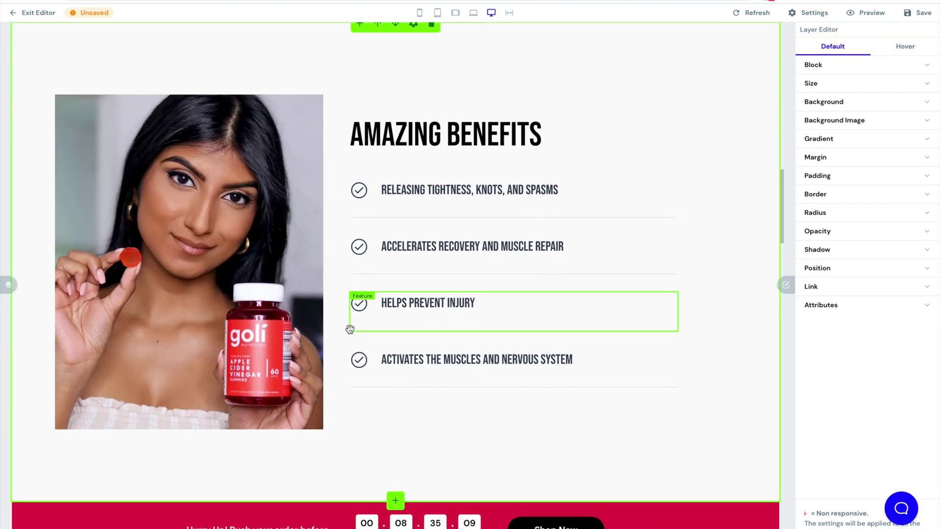
pyautogui.scroll(-12, 350, 329)
pyautogui.scroll(-12, 350, 329)
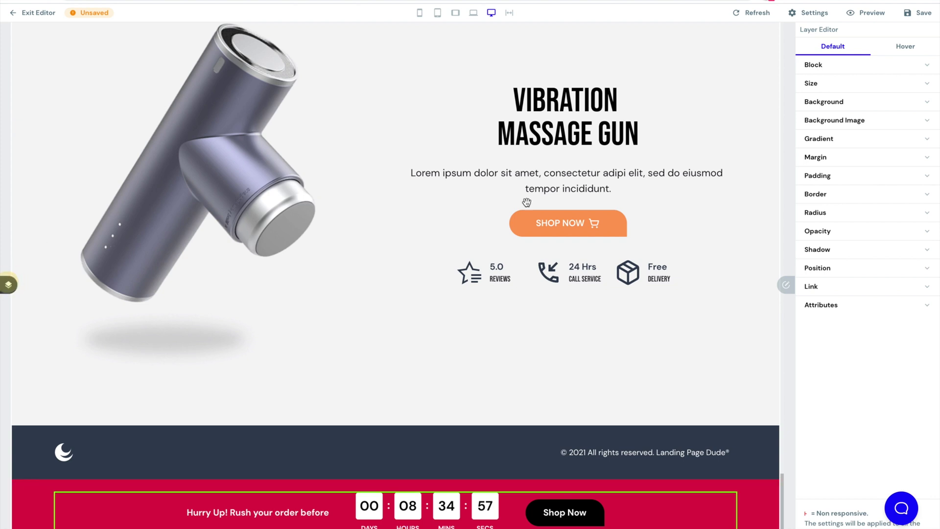
# Step: In the 13th module's layers, select the Module layer and set its Element ID attribute to "sticky bottom-0"
pyautogui.click(9, 284)
pyautogui.click(49, 415)
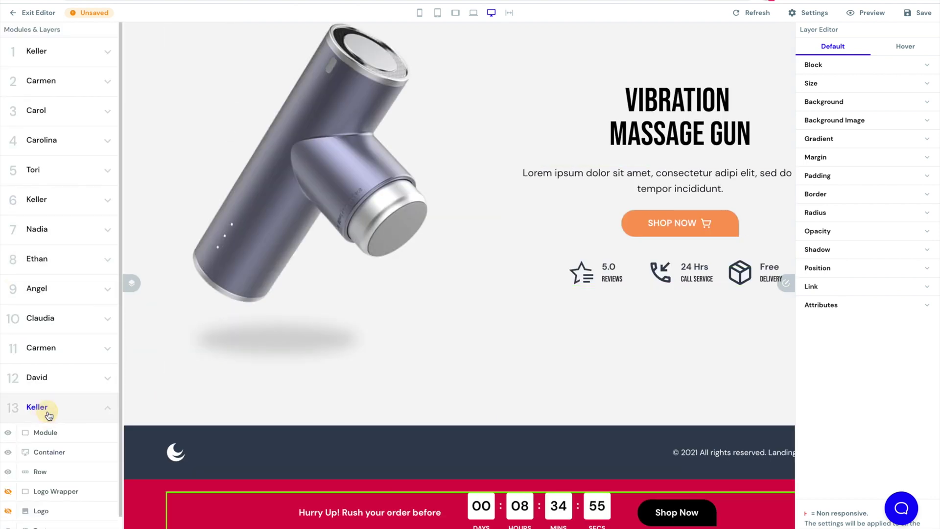
pyautogui.click(53, 433)
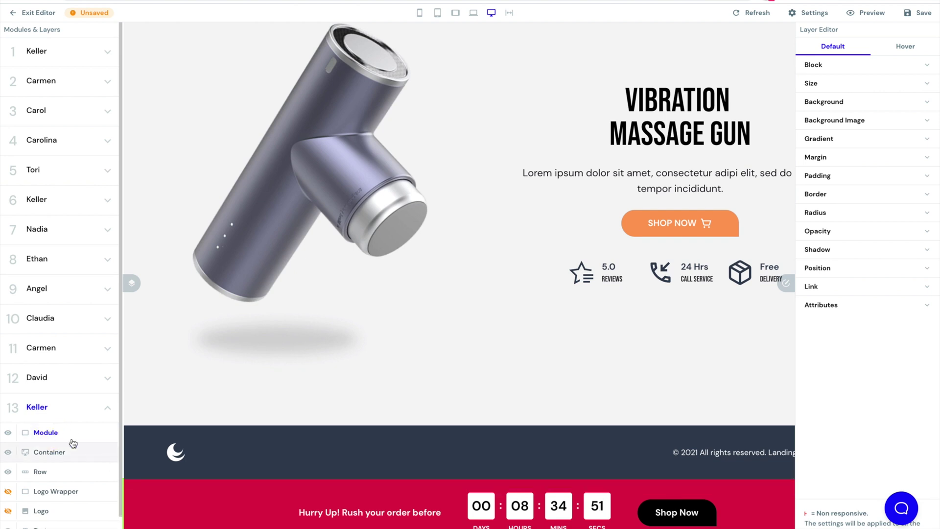
pyautogui.click(888, 303)
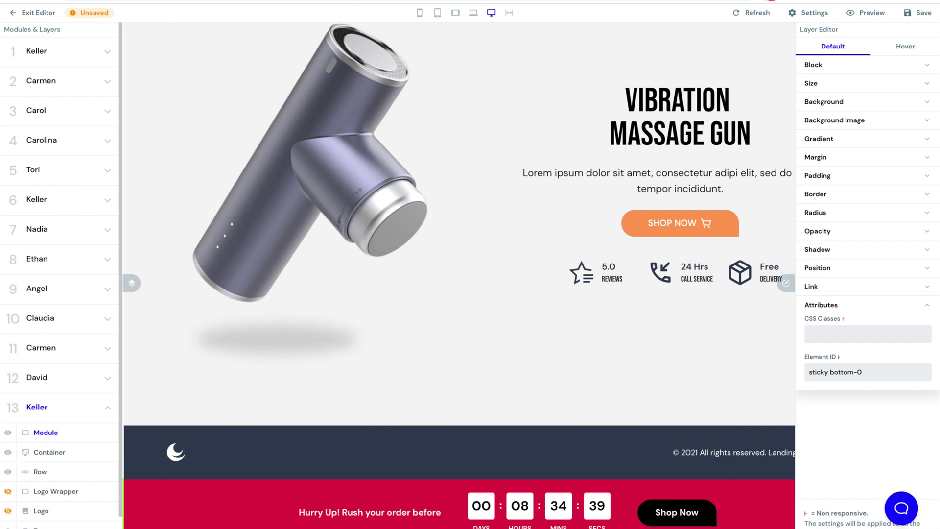
# Step: Save the page and preview it to check the bottom countdown banner while scrolling
pyautogui.click(918, 13)
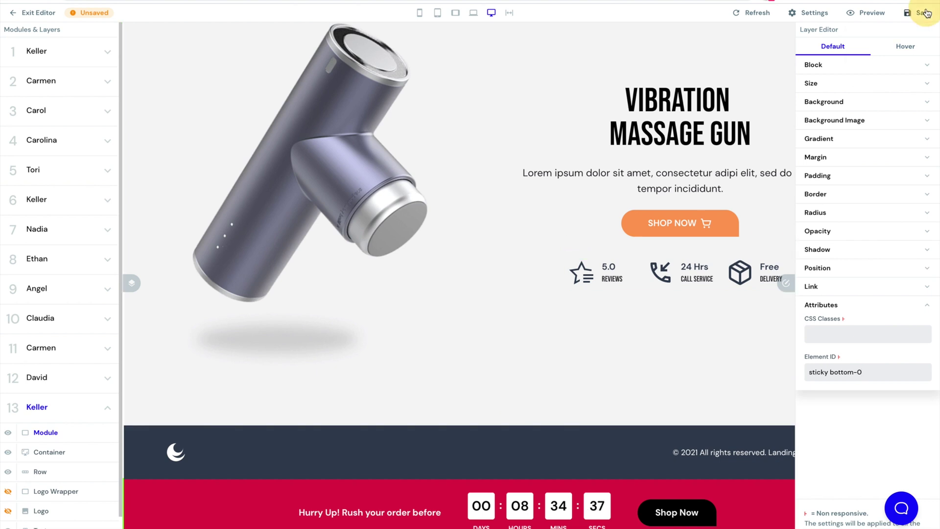
pyautogui.click(901, 39)
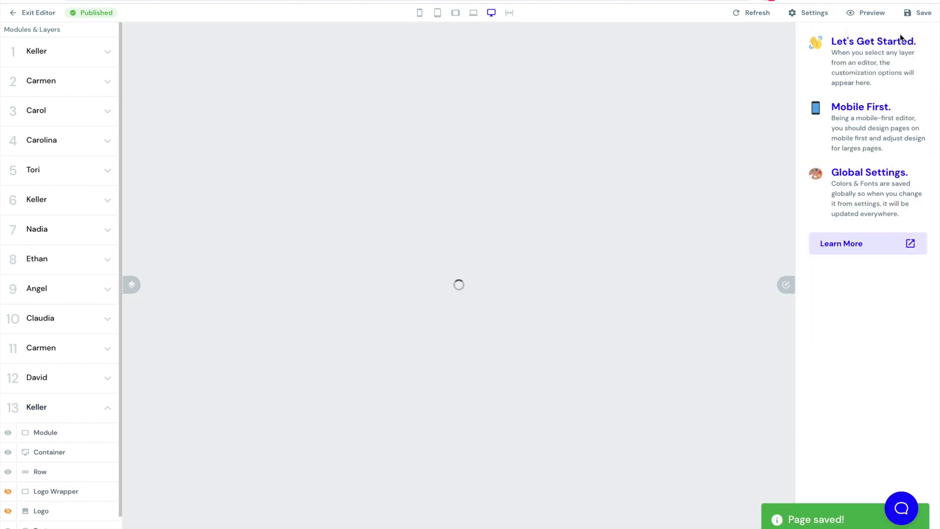
pyautogui.click(874, 15)
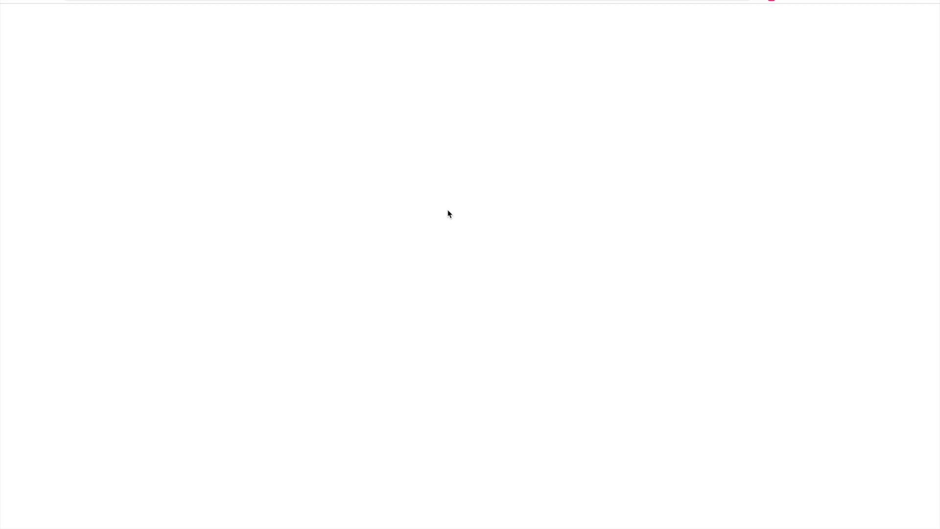
pyautogui.scroll(-4, 448, 210)
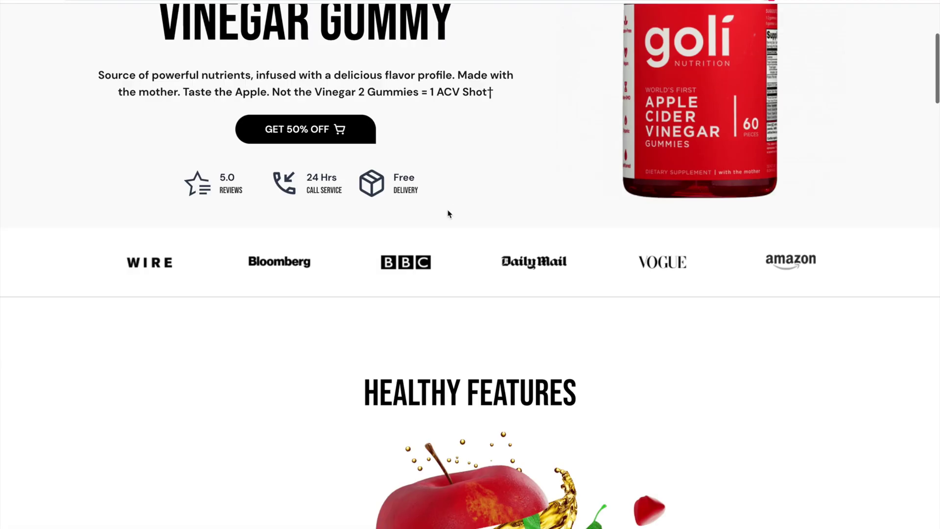
pyautogui.scroll(5, 448, 214)
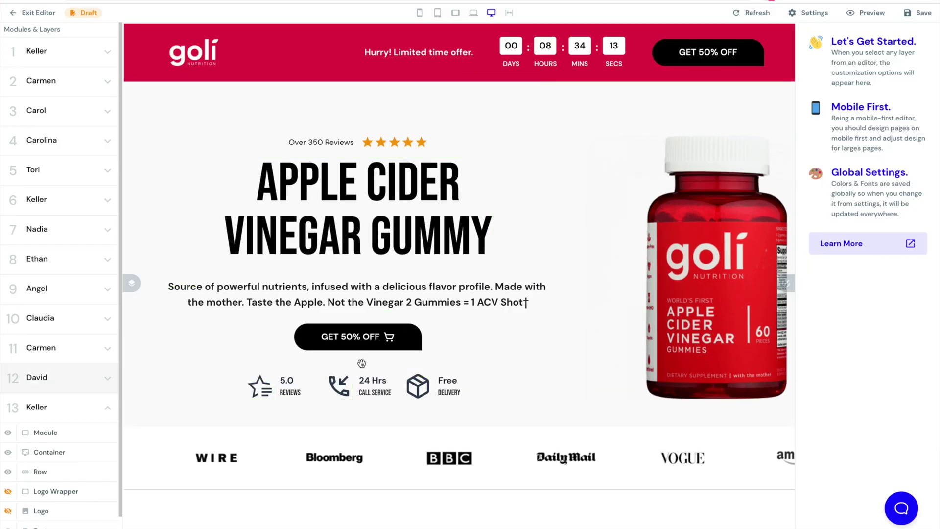
# Step: In the countdown banner Module's attributes, move "sticky bottom-0" from Element ID to CSS Classes
pyautogui.scroll(-15, 310, 489)
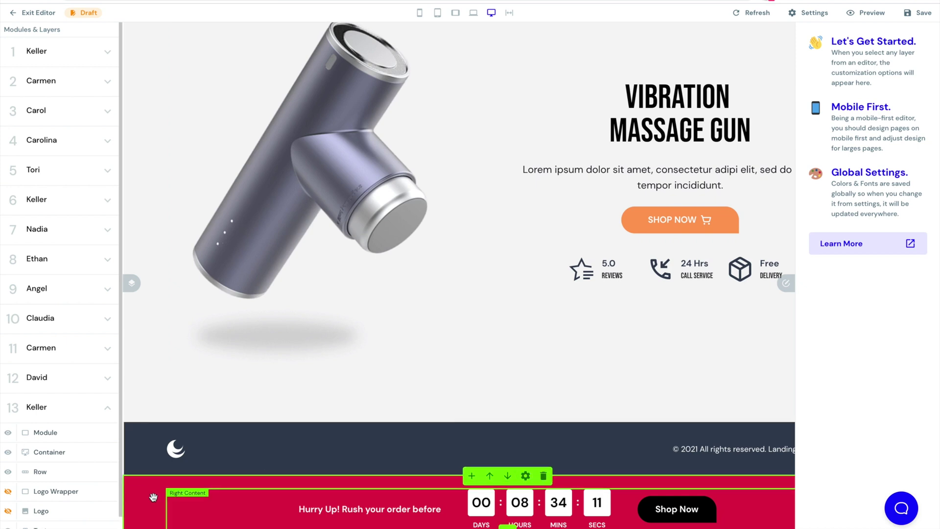
pyautogui.click(391, 448)
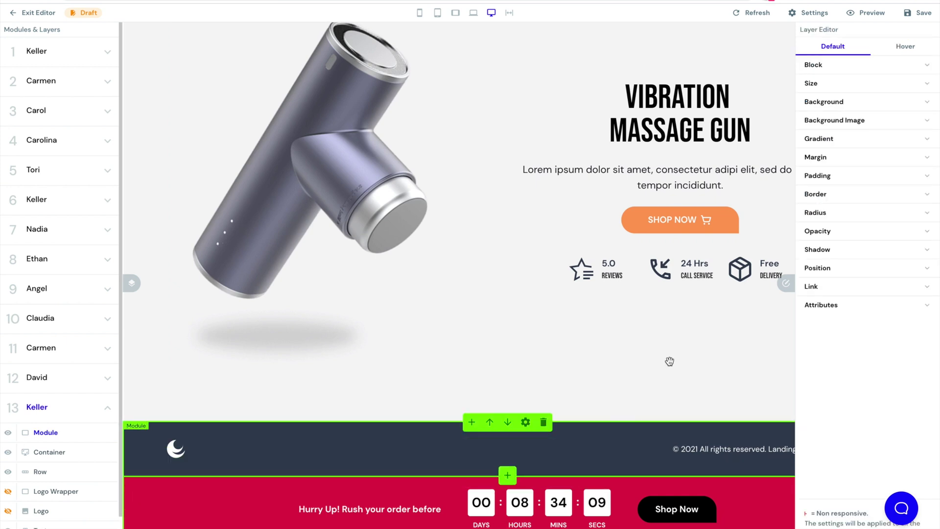
pyautogui.click(825, 306)
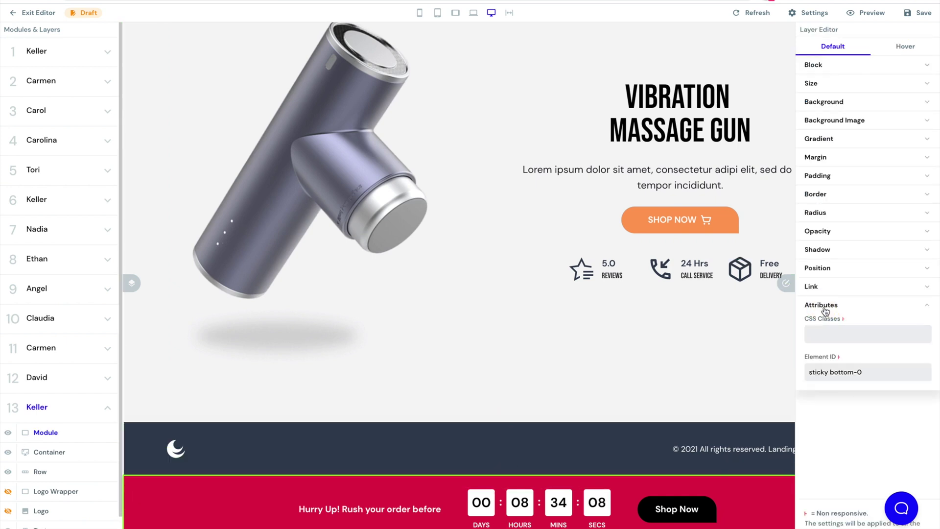
pyautogui.tripleClick(851, 366)
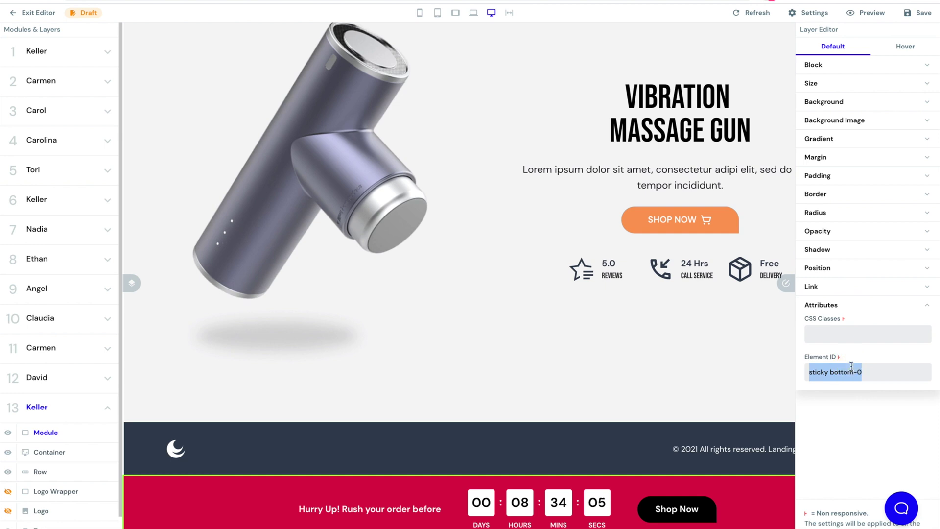
pyautogui.press('BackSpace')
pyautogui.click(859, 334)
pyautogui.write('v')
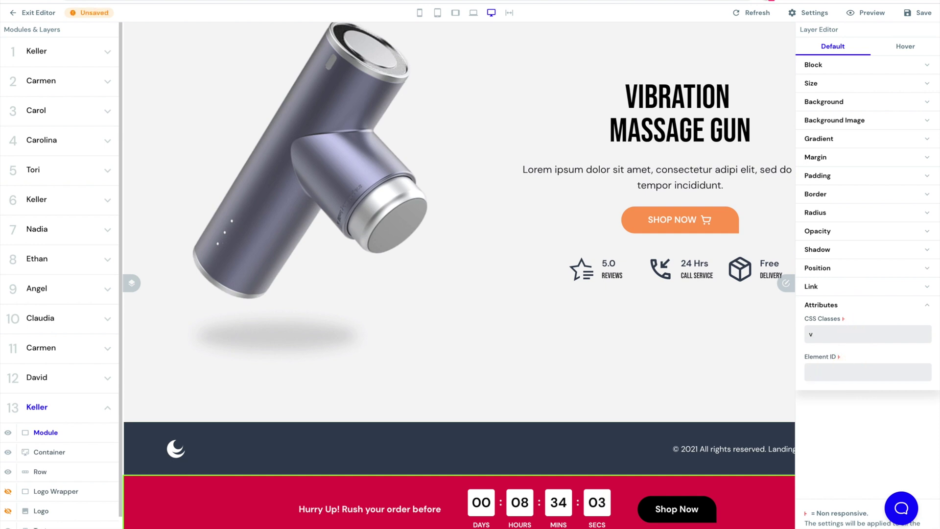
# Step: Save the page and open its preview
pyautogui.click(924, 18)
pyautogui.click(909, 36)
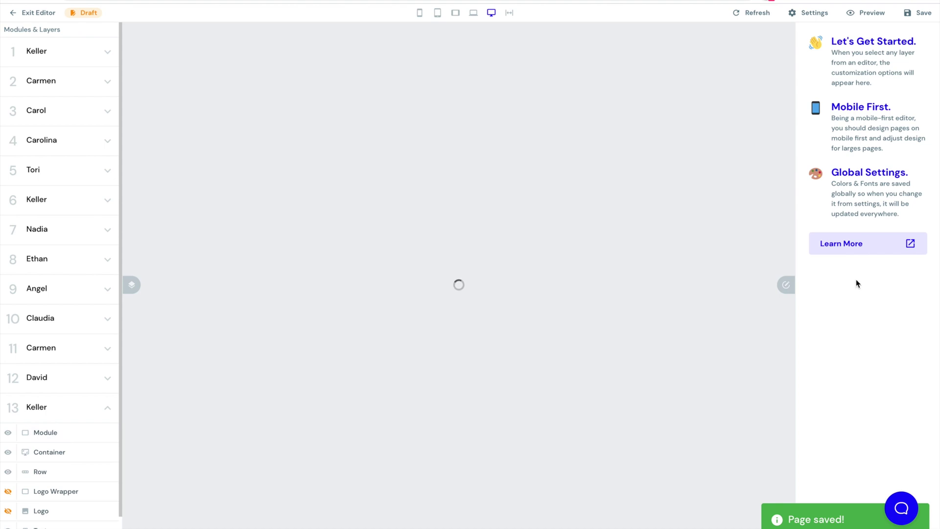
pyautogui.click(873, 12)
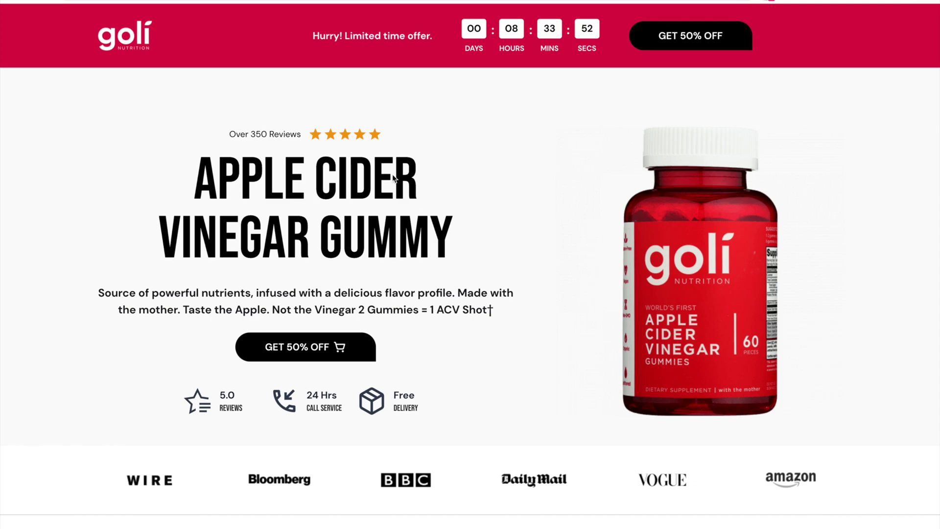
# Step: Check the countdown banner's sticky behaviour in the preview from the hero to the J-Lo Approved section, and close the preview
pyautogui.scroll(-5, 394, 177)
pyautogui.scroll(5, 394, 177)
pyautogui.scroll(-10, 512, 209)
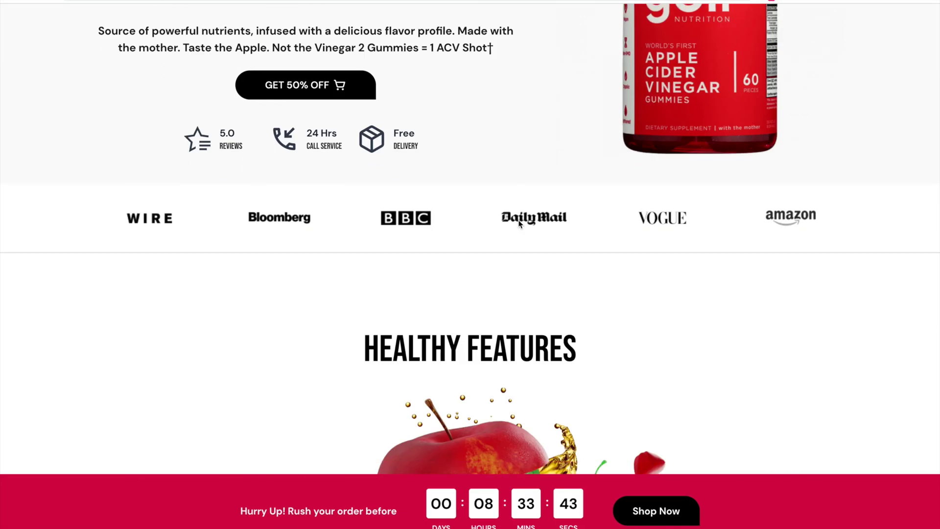
pyautogui.scroll(-3, 518, 224)
pyautogui.scroll(15, 518, 219)
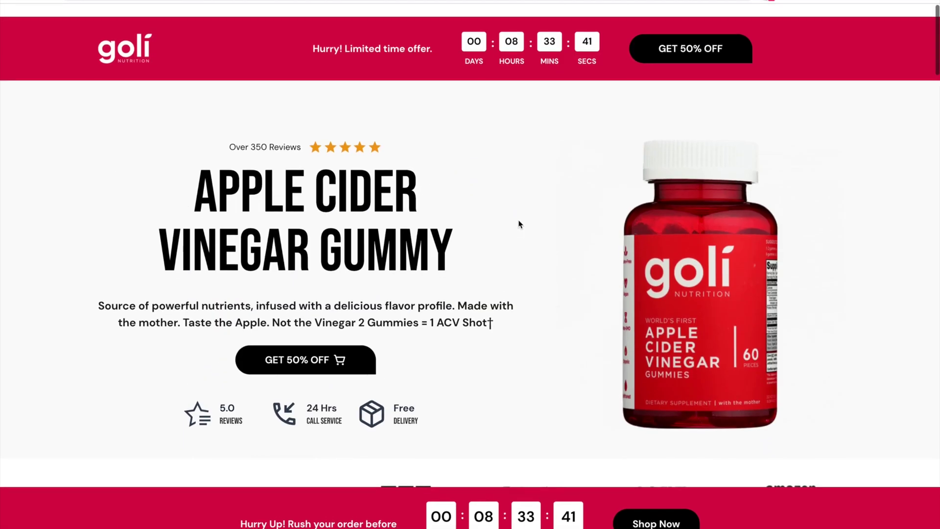
pyautogui.scroll(-10, 517, 221)
pyautogui.scroll(-15, 519, 221)
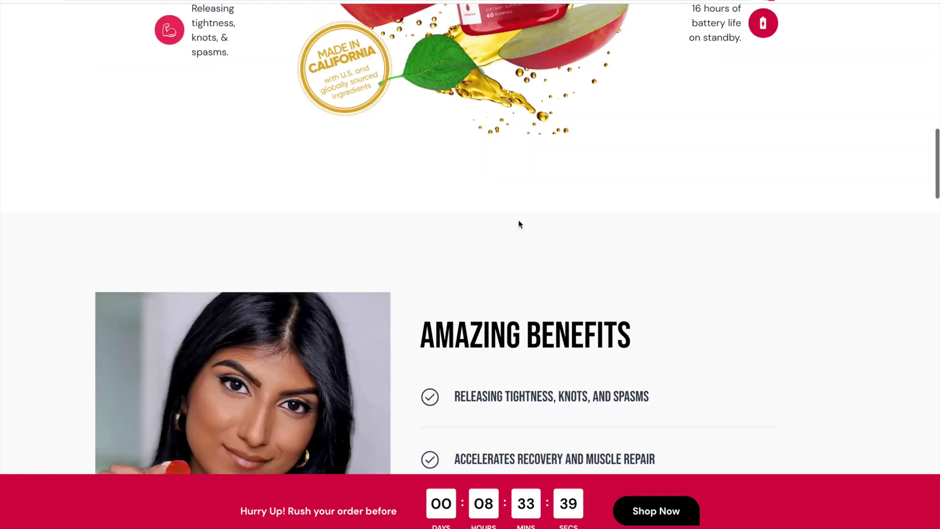
pyautogui.scroll(-10, 519, 222)
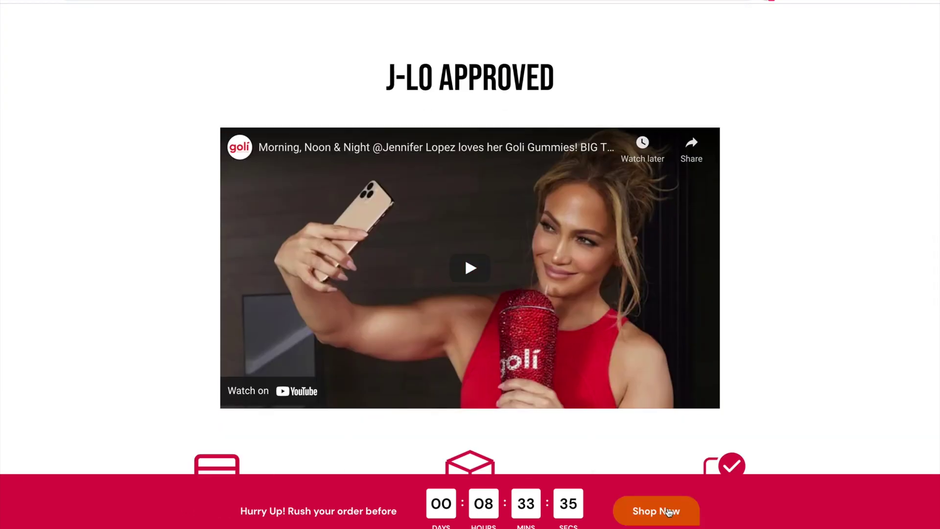
pyautogui.scroll(20, 572, 227)
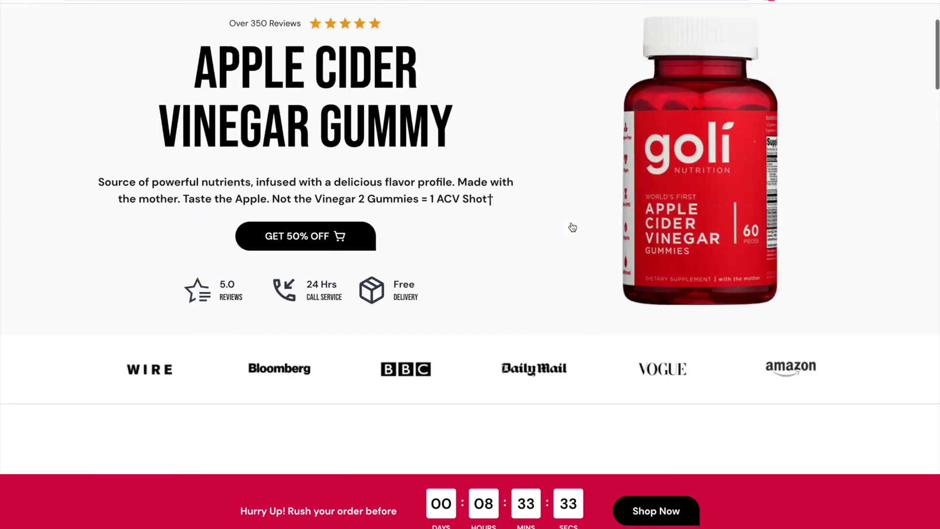
pyautogui.scroll(-10, 572, 227)
pyautogui.scroll(-12, 573, 227)
pyautogui.scroll(7, 539, 145)
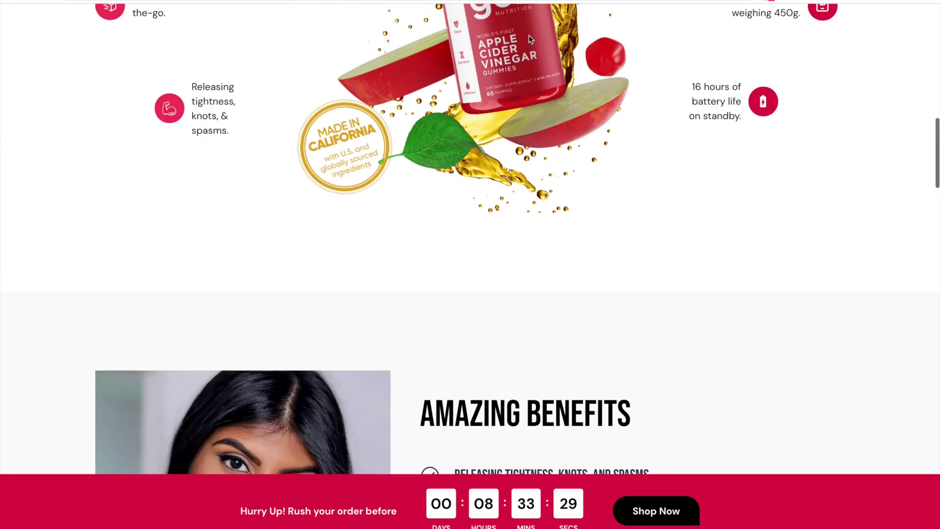
pyautogui.hotkey('ctrl', 'w')
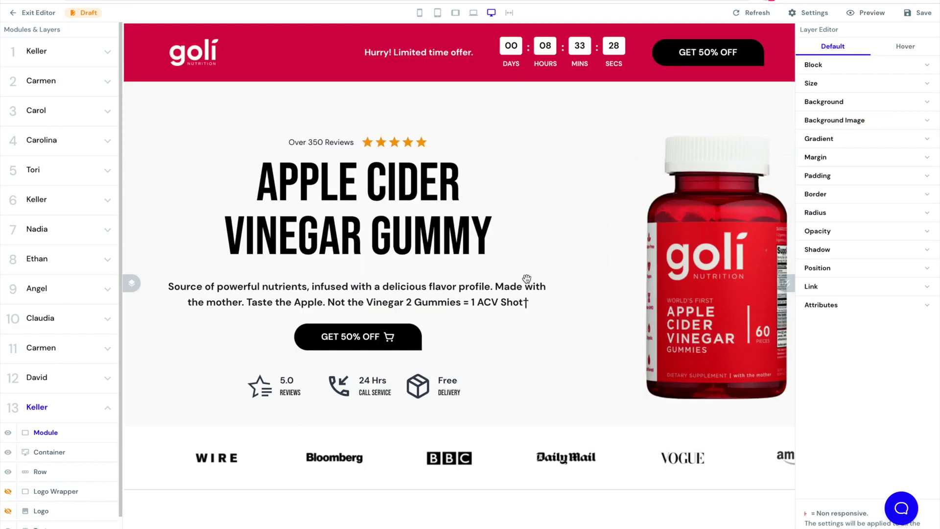
# Step: Collapse the layers and layer editor panels and review the page's sections down to the Instagram section
pyautogui.click(132, 289)
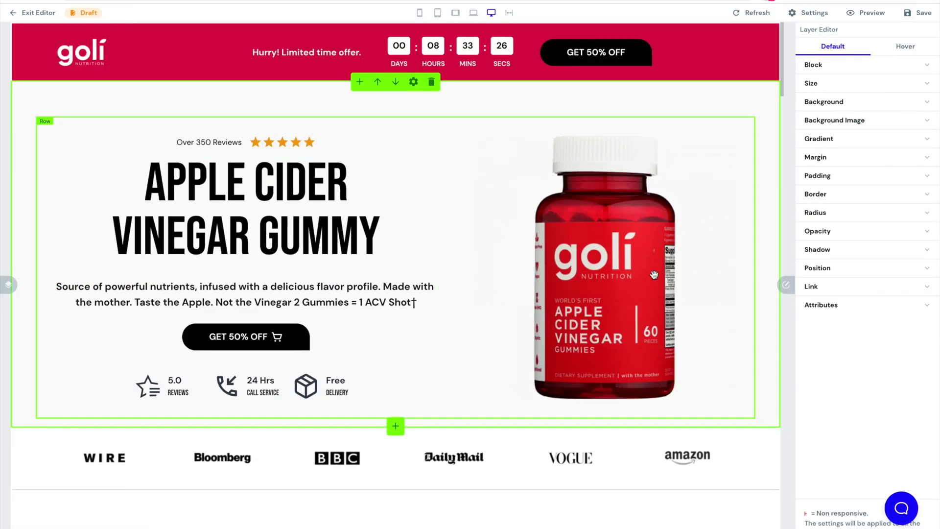
pyautogui.click(784, 282)
pyautogui.scroll(-12, 483, 279)
pyautogui.scroll(-10, 484, 282)
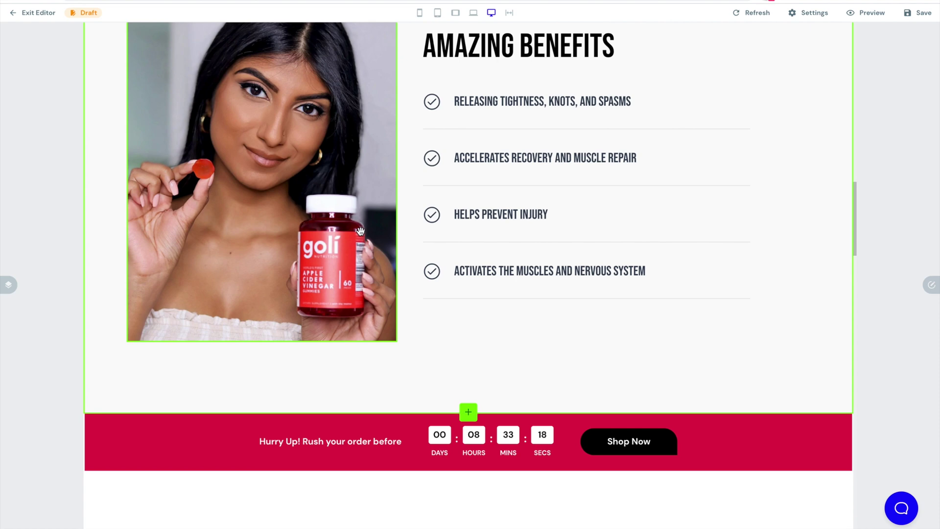
pyautogui.scroll(-10, 526, 325)
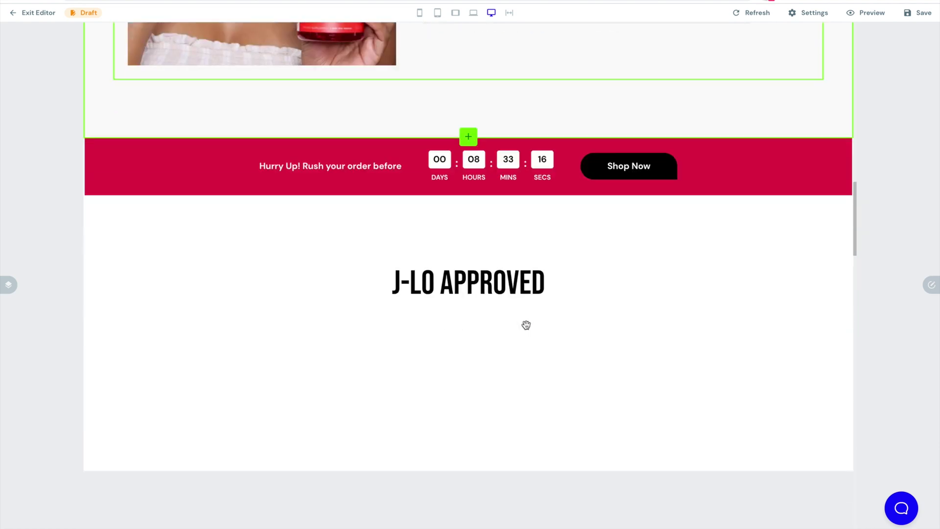
pyautogui.scroll(6, 526, 324)
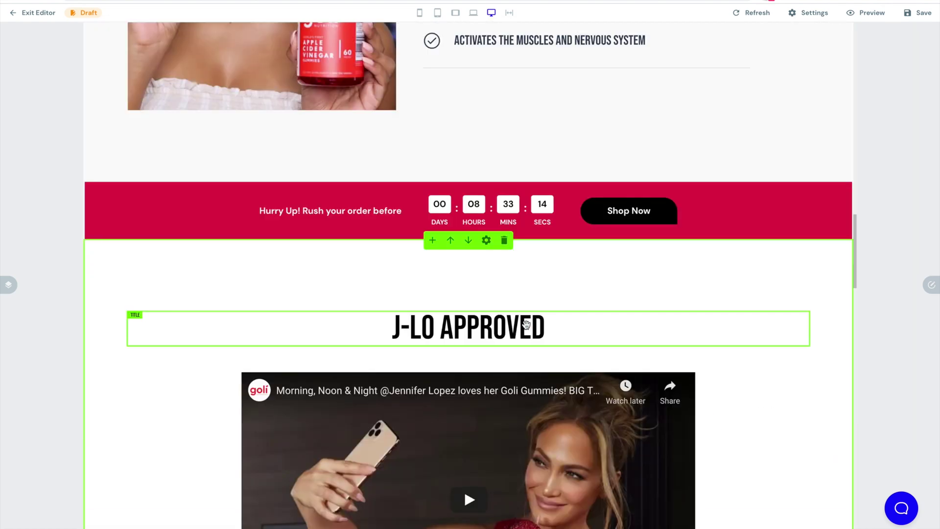
pyautogui.scroll(-10, 526, 325)
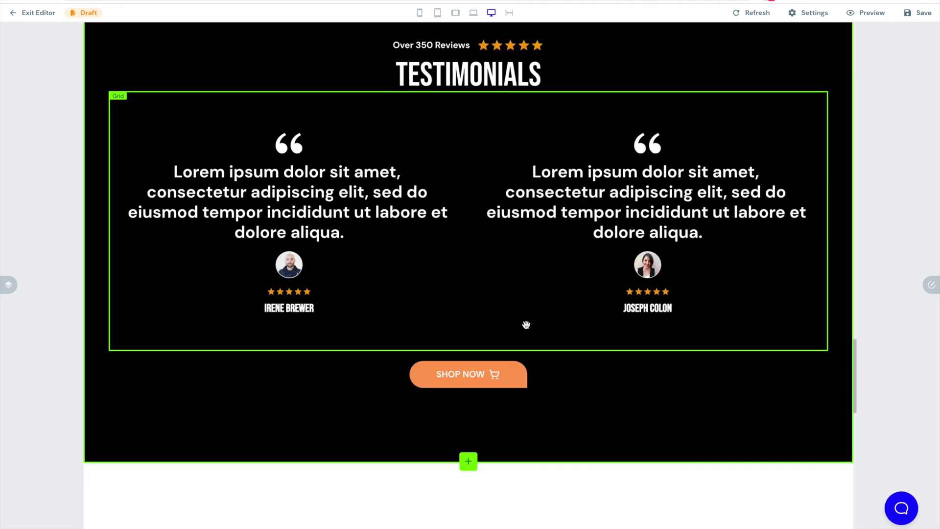
pyautogui.scroll(-5, 526, 325)
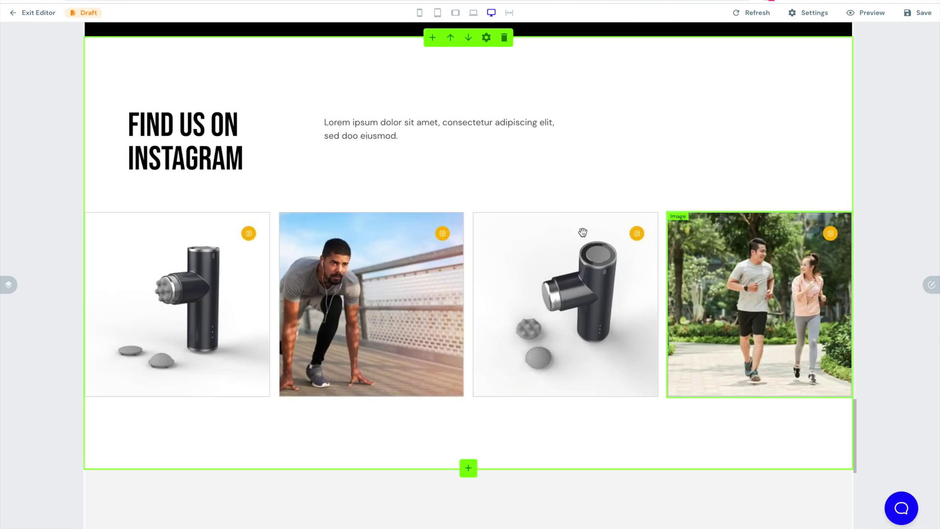
# Step: Replace the massage gun image in the section above the footer with the gallery image "Untitled-12-2 (1)"
pyautogui.scroll(-5, 408, 251)
pyautogui.scroll(-1, 408, 251)
pyautogui.click(325, 266)
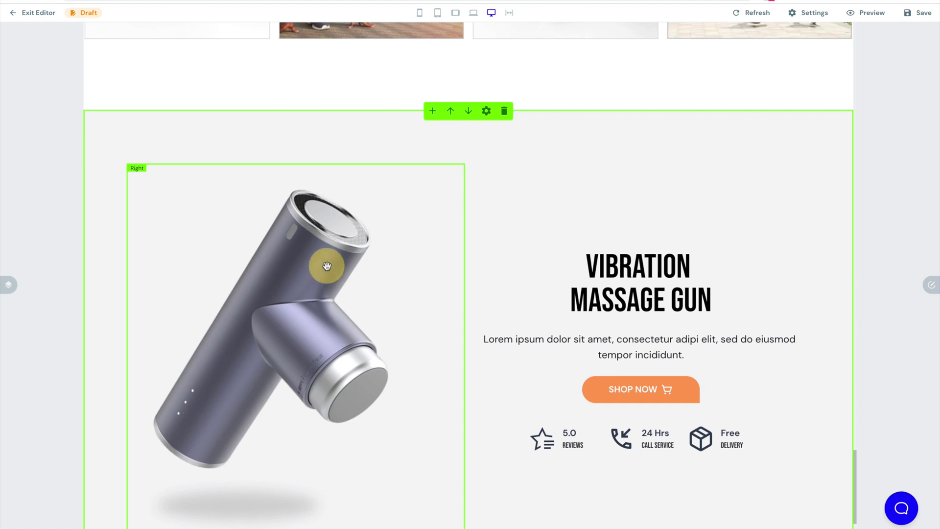
pyautogui.click(930, 286)
pyautogui.click(899, 84)
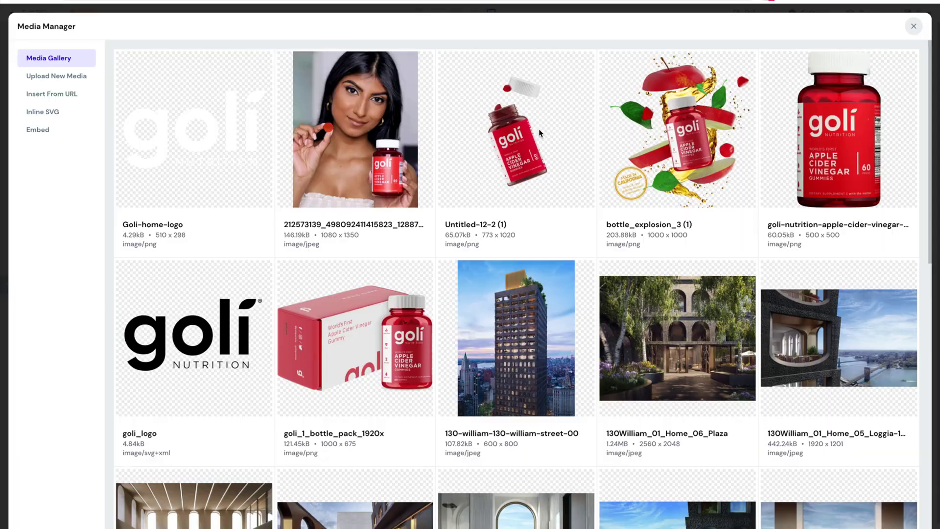
pyautogui.click(540, 133)
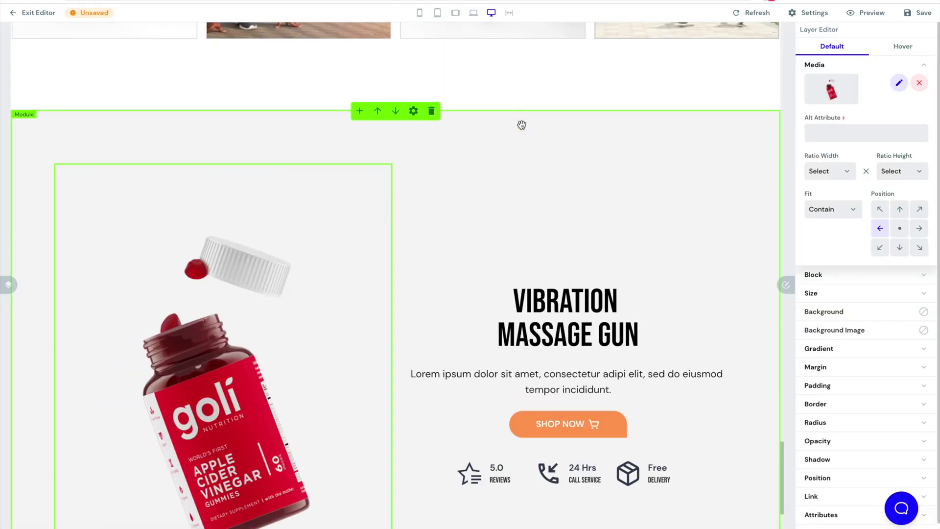
# Step: Set the text size of the "Vibration Massage Gun" title to 7xl and compare it with the rest of the page
pyautogui.scroll(-5, 430, 296)
pyautogui.click(620, 118)
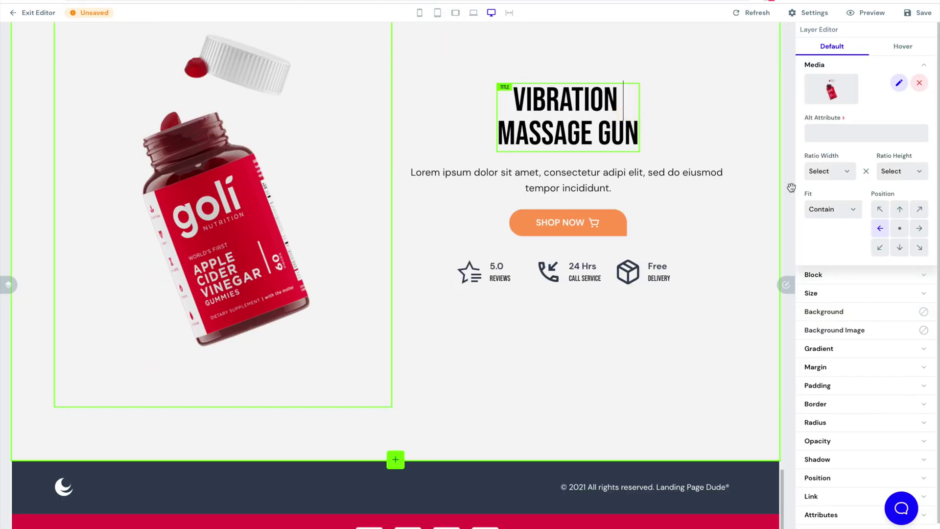
pyautogui.click(838, 273)
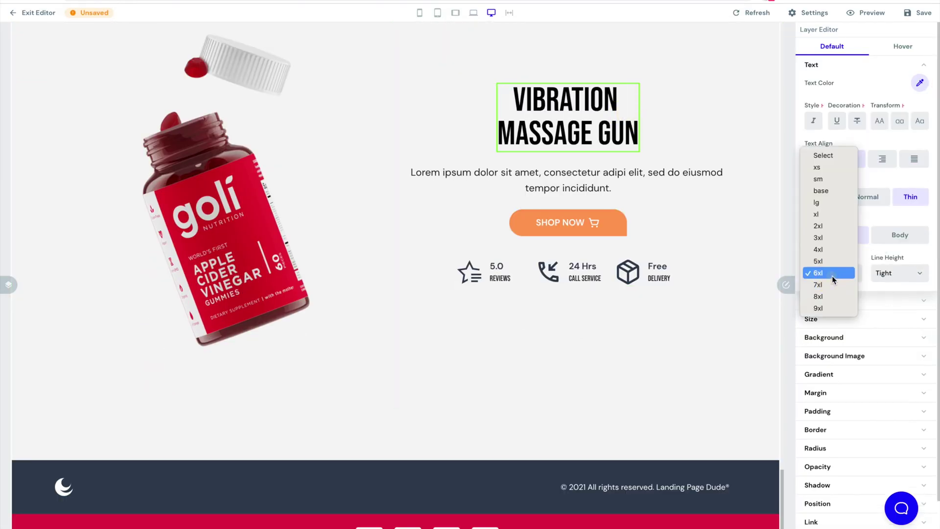
pyautogui.click(826, 285)
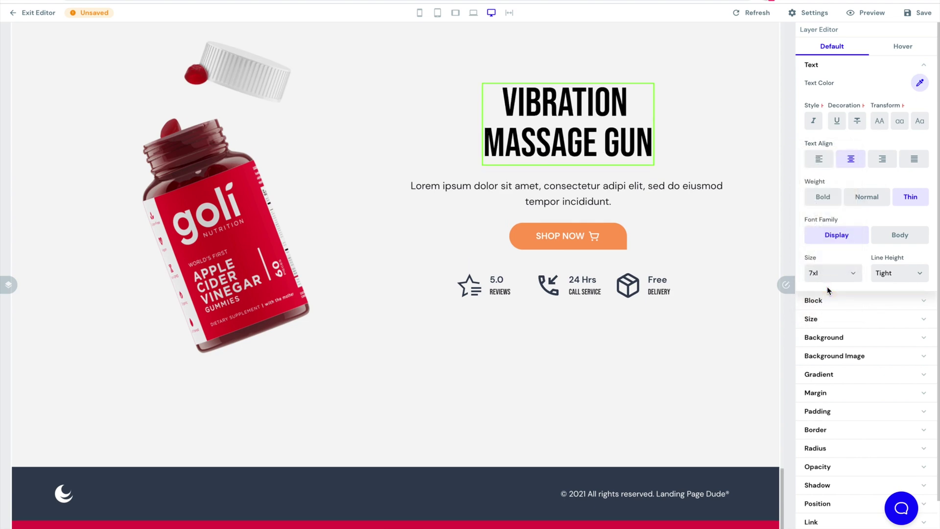
pyautogui.click(854, 272)
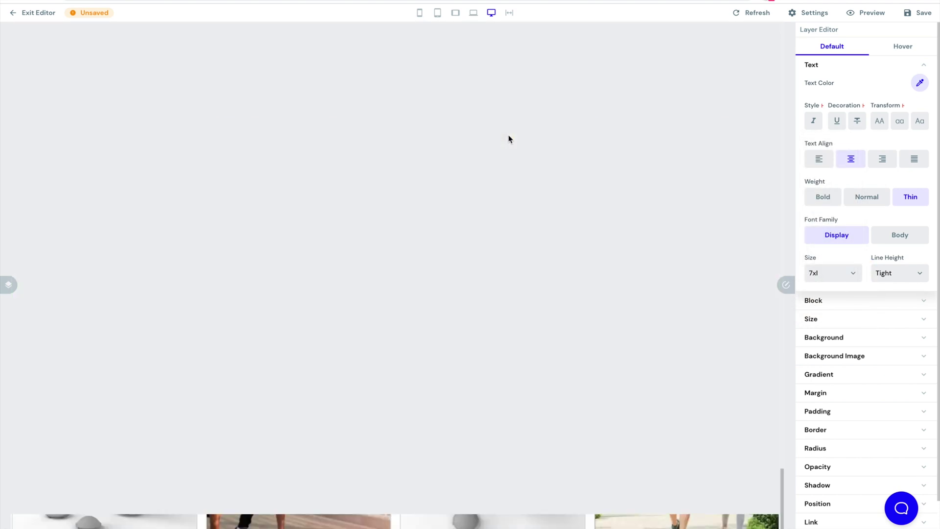
pyautogui.scroll(-15, 539, 274)
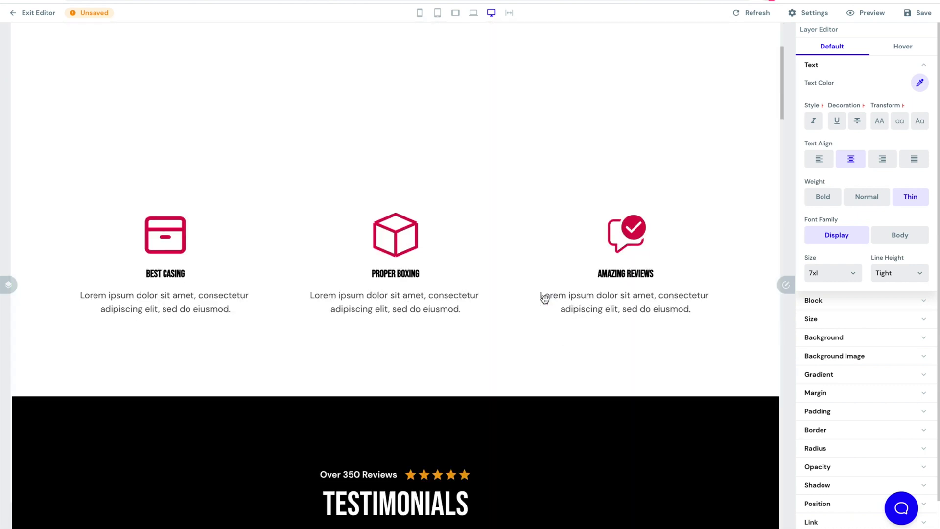
# Step: Replace the "Vibration Massage Gun" title with "APPLE CIDAR VINEGAR GUMMY" and set its text size to 8xl
pyautogui.scroll(3, 545, 300)
pyautogui.click(598, 184)
pyautogui.hotkey('ctrl', 'a')
pyautogui.press('BackSpace')
pyautogui.write('APP')
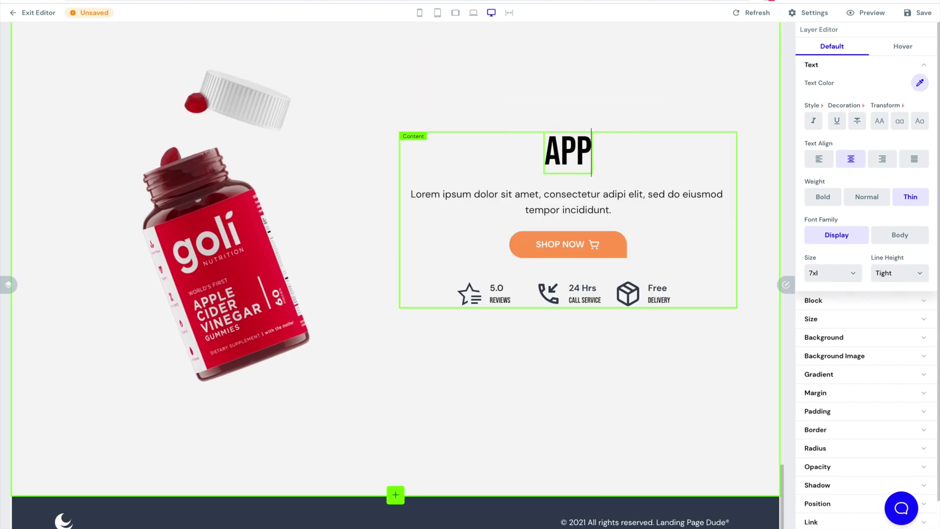
pyautogui.write('LE CIDAR VINEGAR GUMMY')
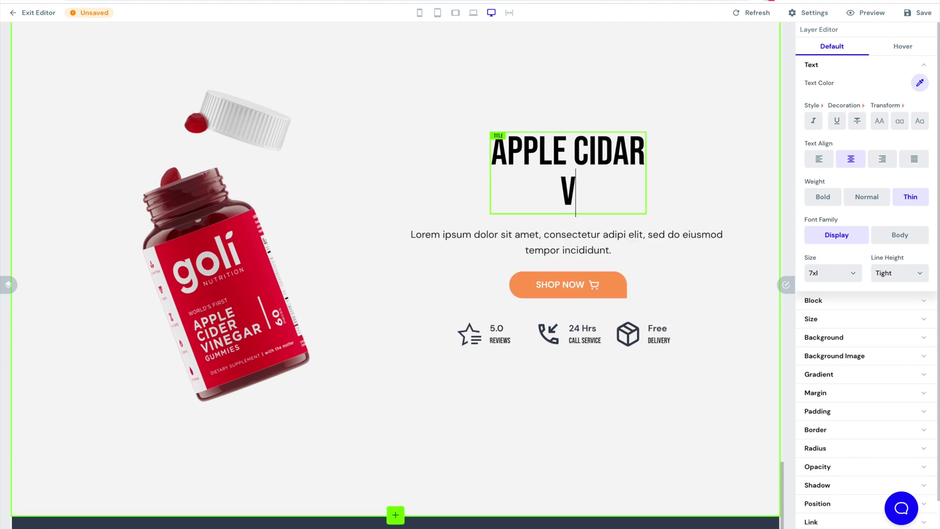
pyautogui.click(843, 269)
pyautogui.click(837, 283)
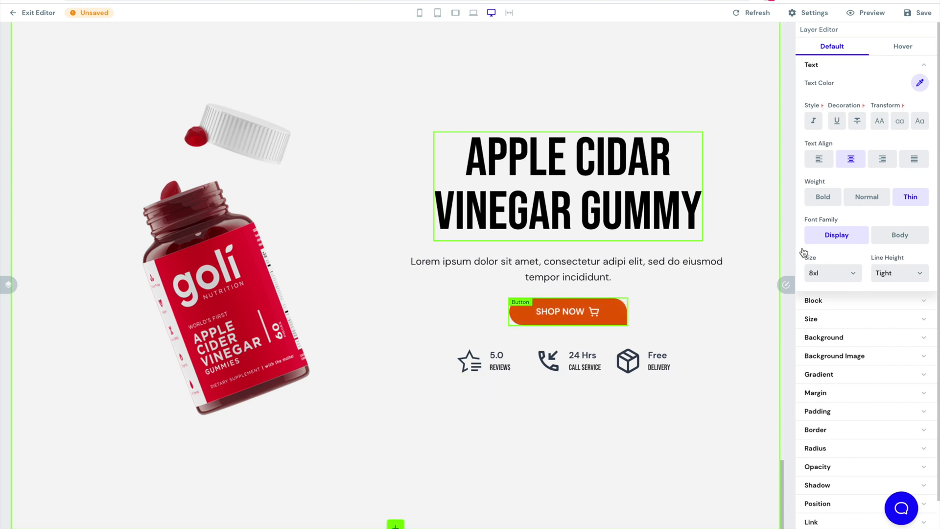
# Step: Set the background color of the Shop Now button beneath the Apple Cidar Vinegar Gummy title to Black
pyautogui.click(864, 210)
pyautogui.click(924, 229)
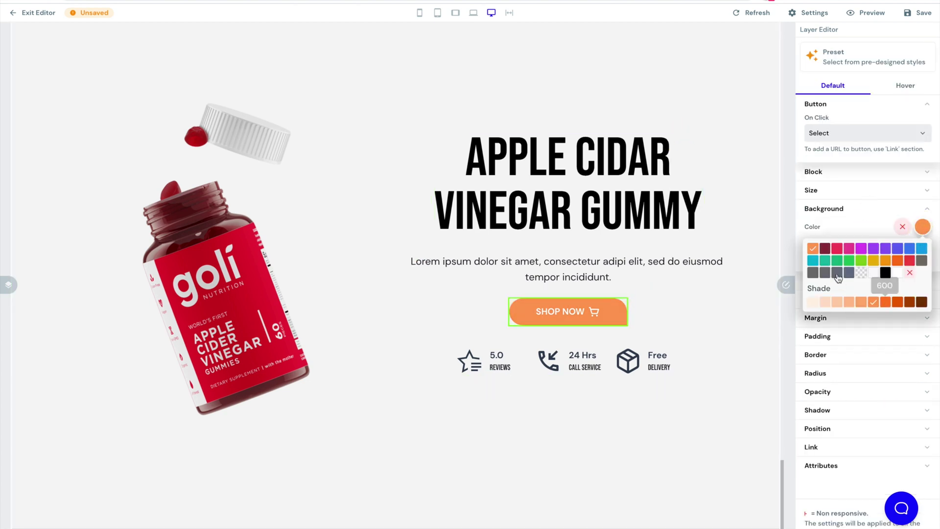
pyautogui.click(885, 272)
# Step: Delete the dark footer module with the moon logo and copyright text above the countdown banner
pyautogui.scroll(-2, 560, 286)
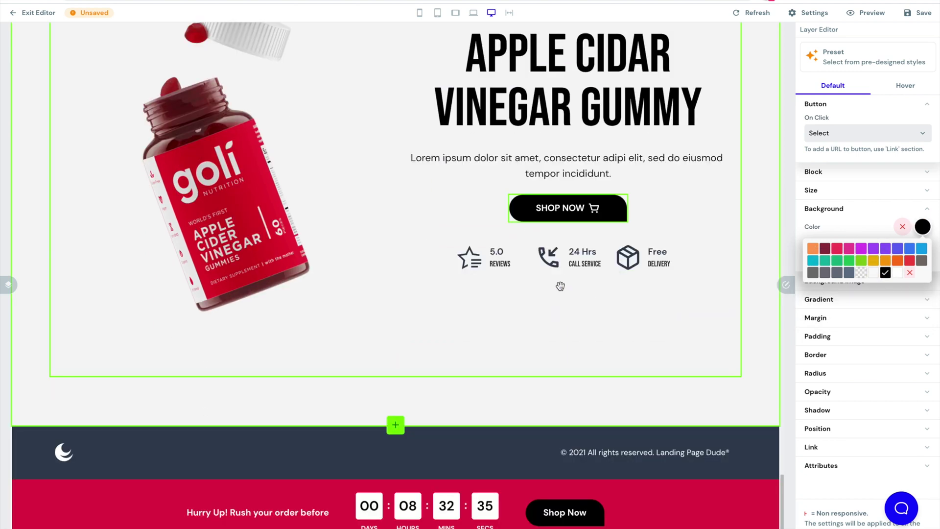
pyautogui.click(203, 470)
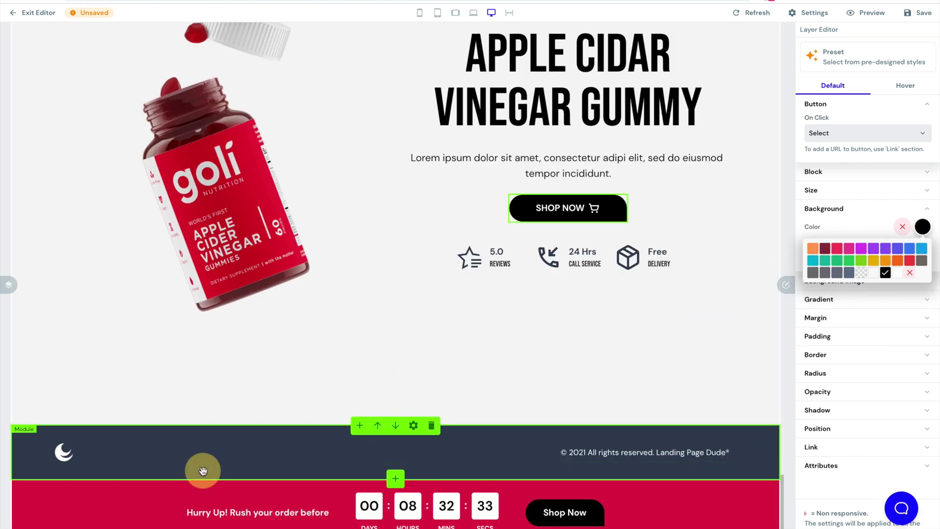
pyautogui.click(432, 426)
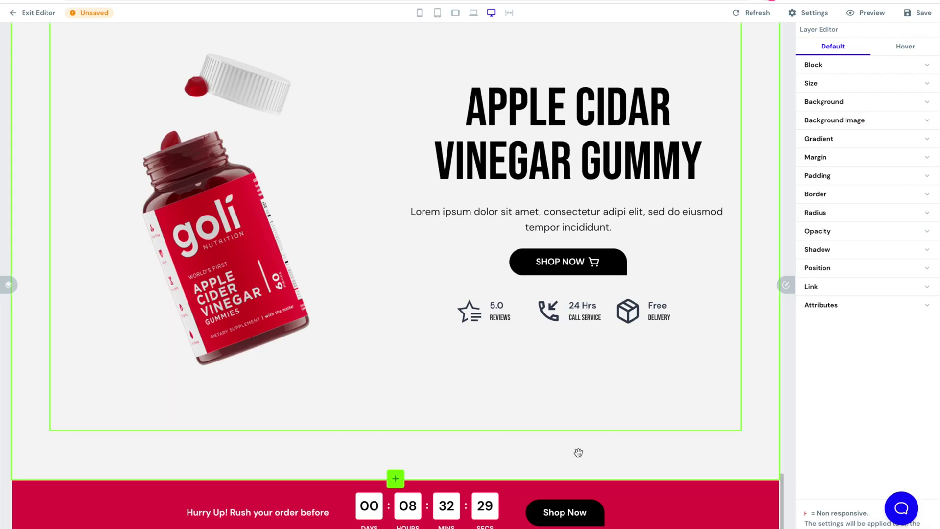
# Step: Delete the "Find Us on Instagram" module beneath the Testimonials section
pyautogui.scroll(15, 578, 451)
pyautogui.scroll(-8, 578, 451)
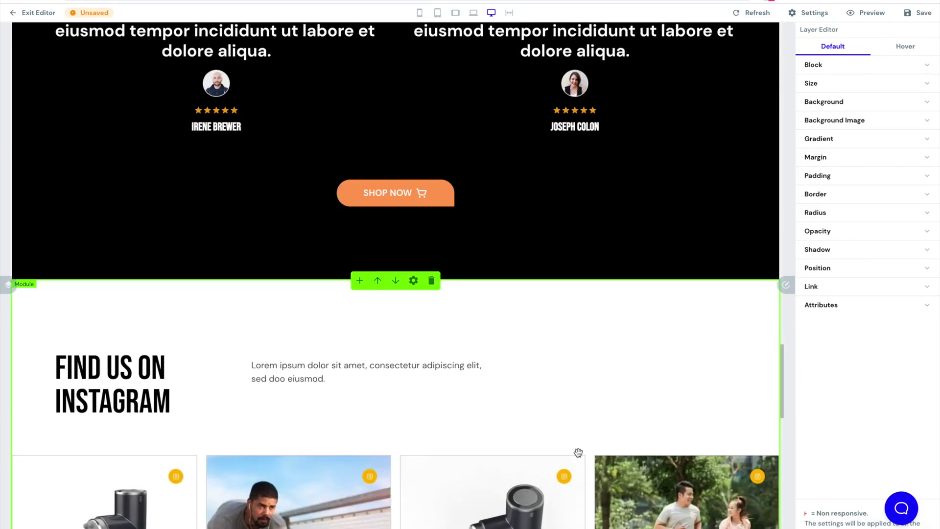
pyautogui.scroll(6, 577, 451)
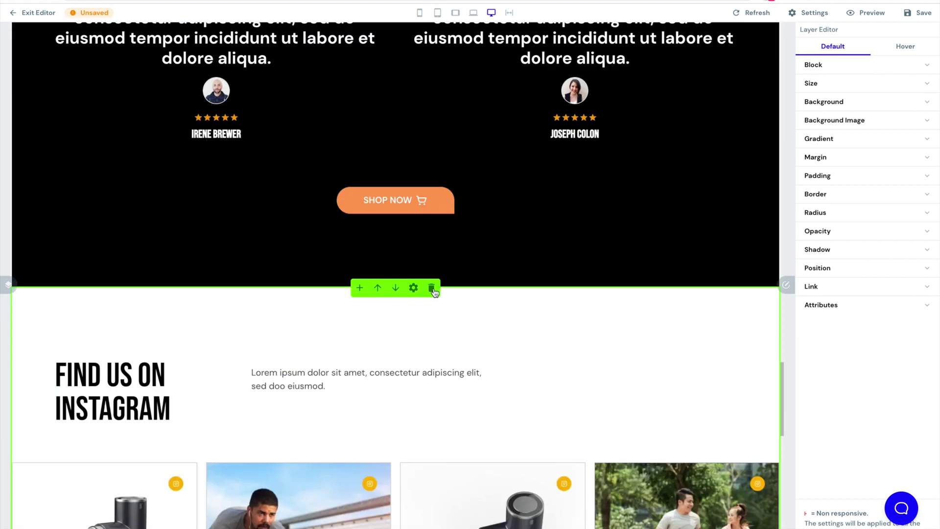
pyautogui.click(431, 289)
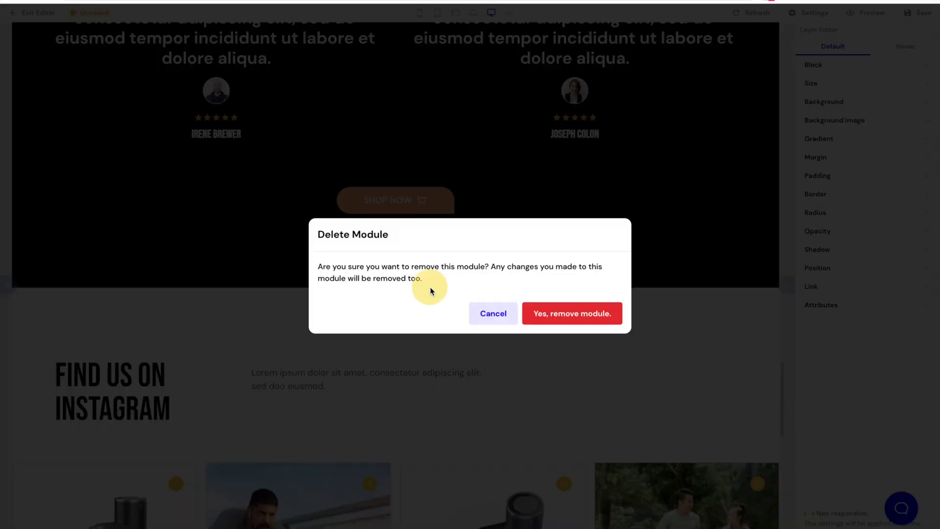
pyautogui.click(549, 315)
# Step: Review the landing page from the header through Testimonials and compare its content with the Goli product website
pyautogui.scroll(-7, 585, 247)
pyautogui.scroll(4, 590, 256)
pyautogui.scroll(-8, 586, 251)
pyautogui.scroll(7, 586, 250)
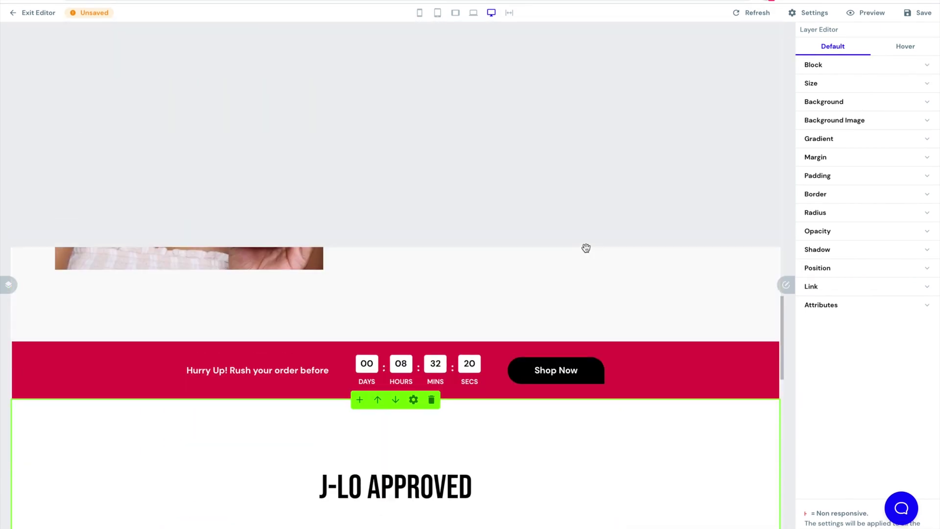
pyautogui.scroll(8, 586, 248)
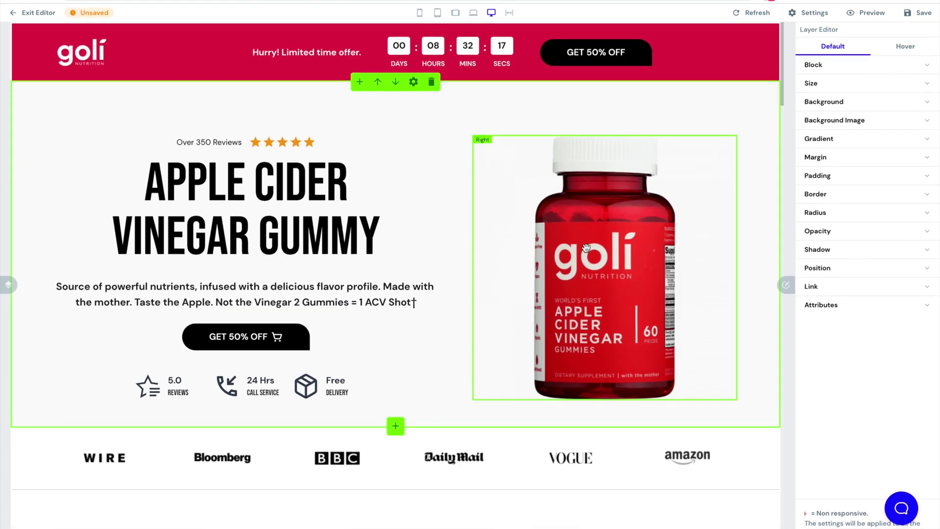
pyautogui.scroll(-5, 586, 247)
pyautogui.scroll(4, 586, 248)
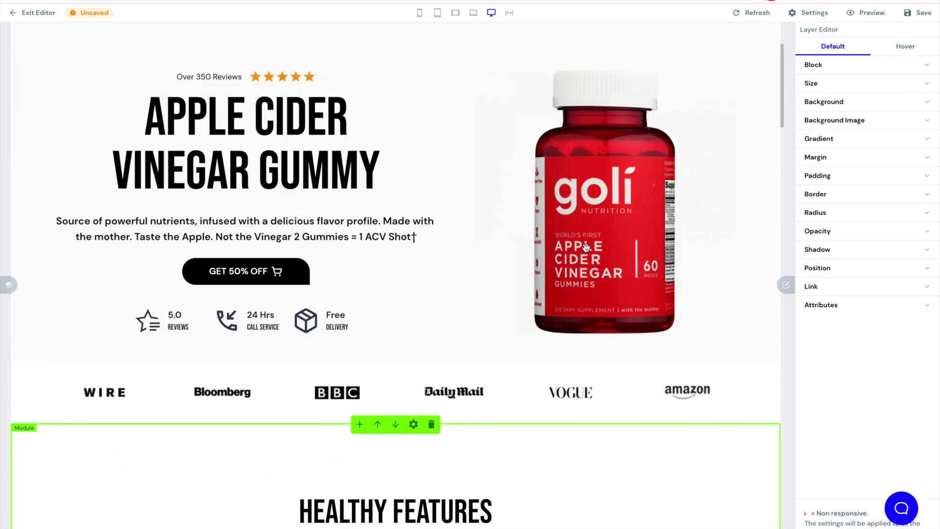
pyautogui.scroll(-6, 586, 248)
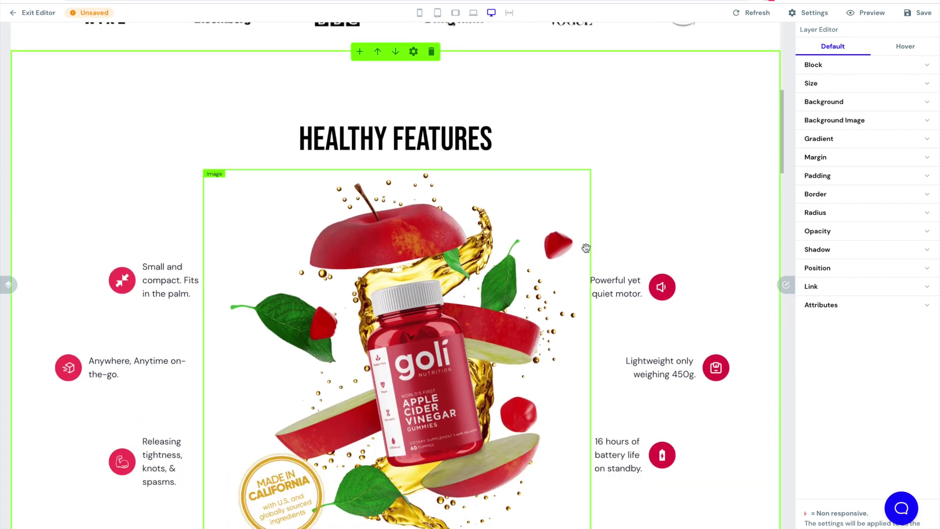
pyautogui.scroll(-7, 586, 248)
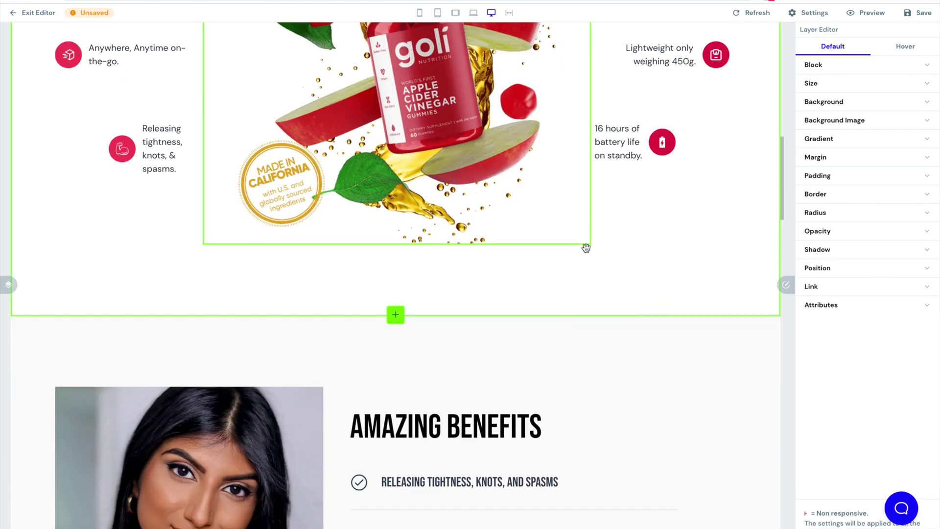
pyautogui.scroll(-2, 586, 248)
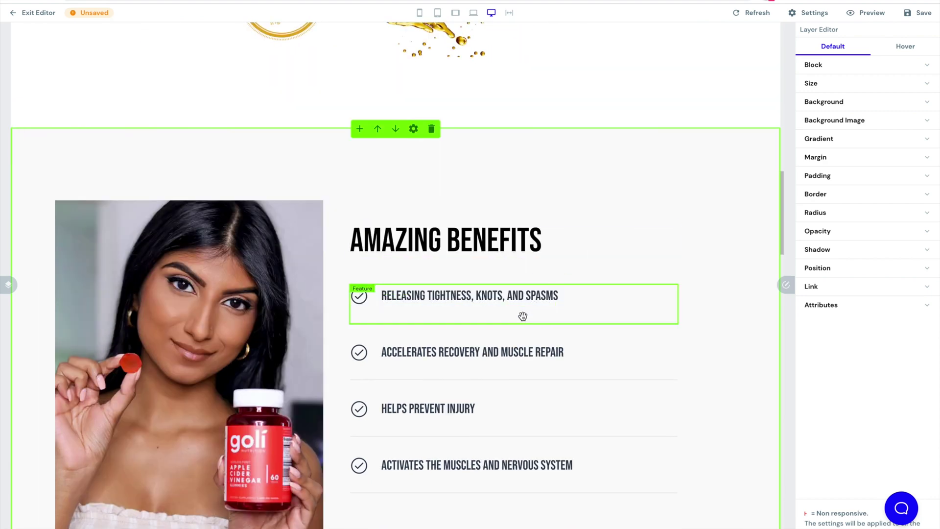
pyautogui.scroll(-10, 523, 295)
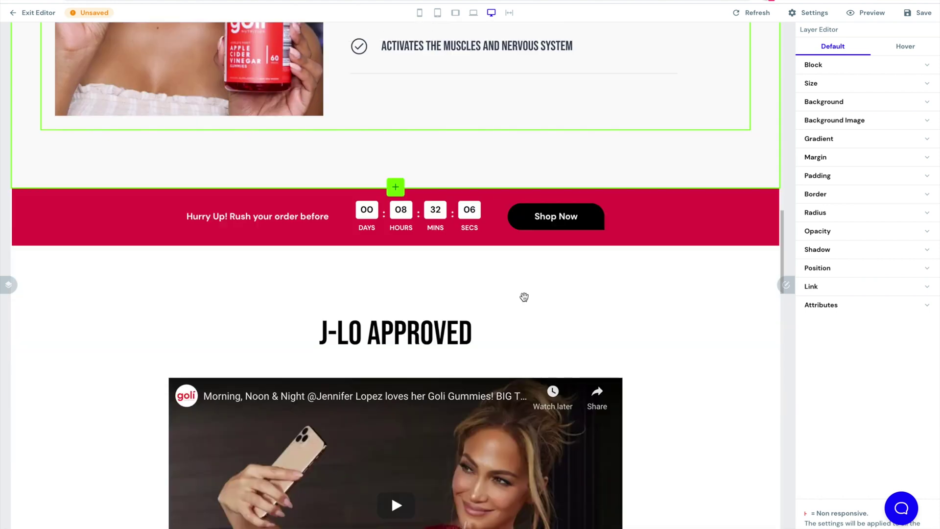
pyautogui.scroll(8, 524, 296)
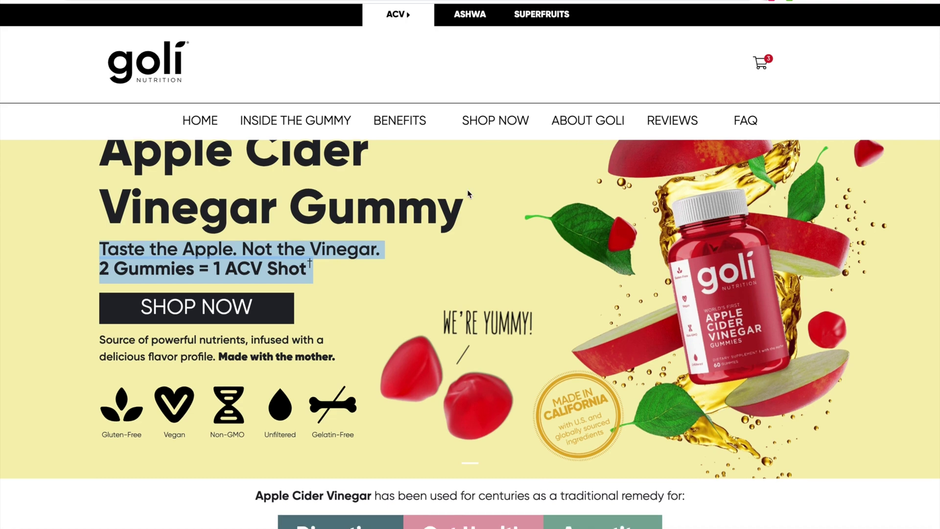
pyautogui.scroll(-10, 467, 193)
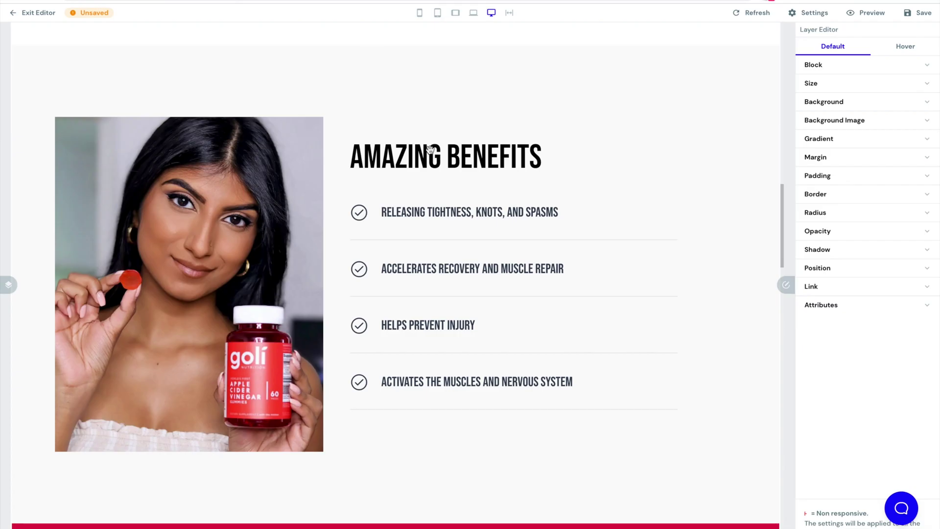
pyautogui.scroll(-10, 458, 193)
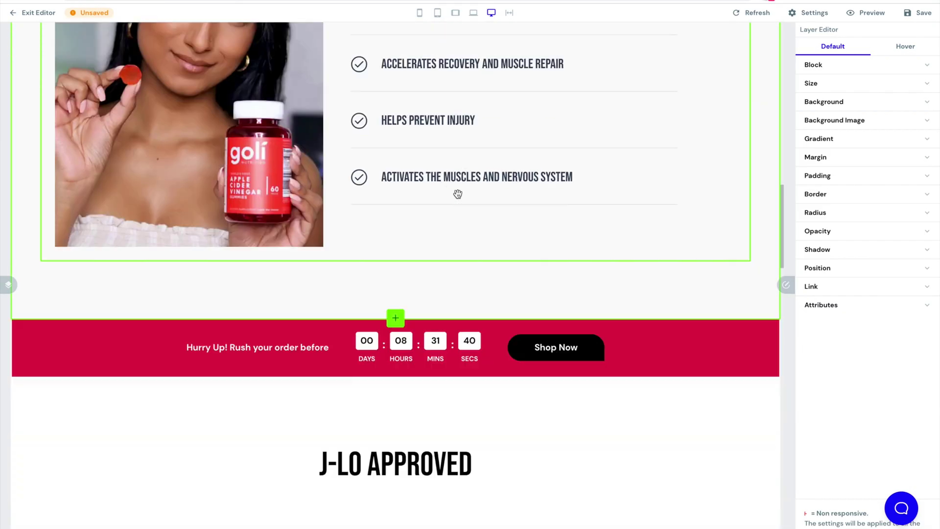
pyautogui.scroll(-12, 458, 193)
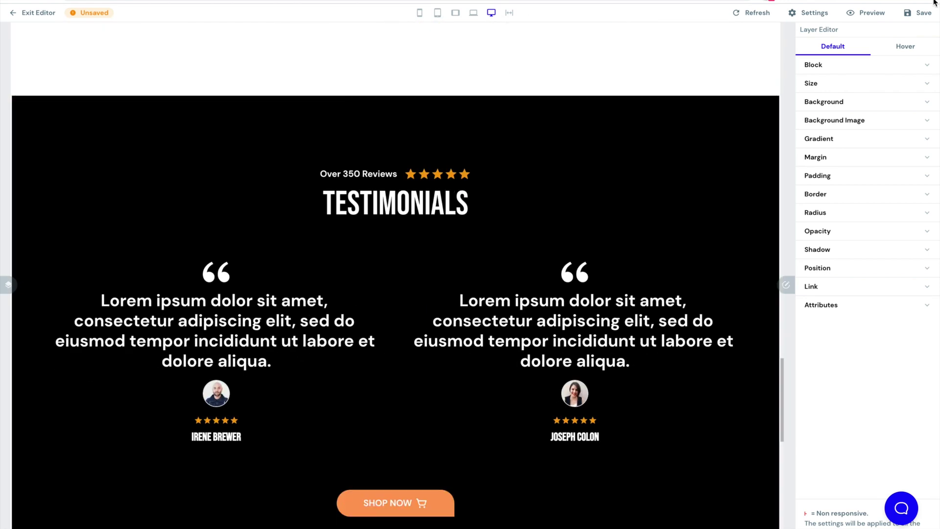
# Step: Save the page without publishing and open its preview
pyautogui.click(921, 13)
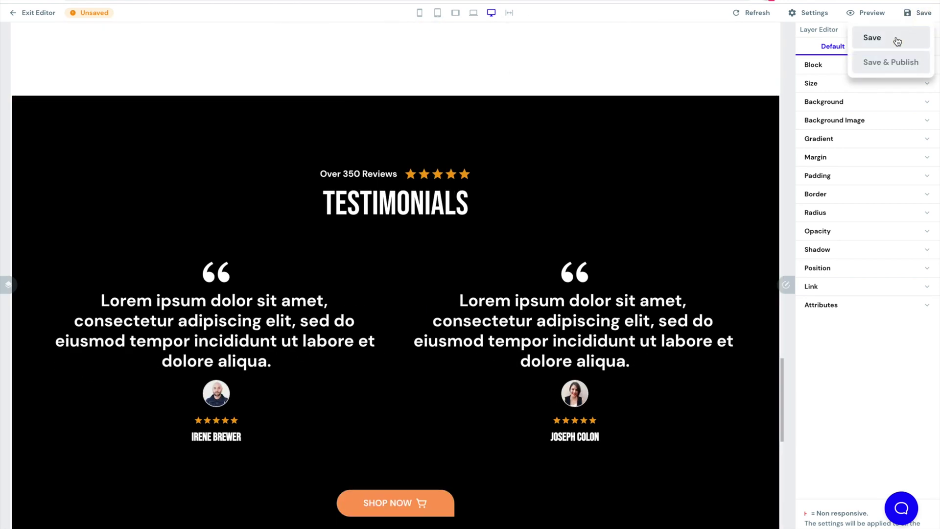
pyautogui.click(895, 39)
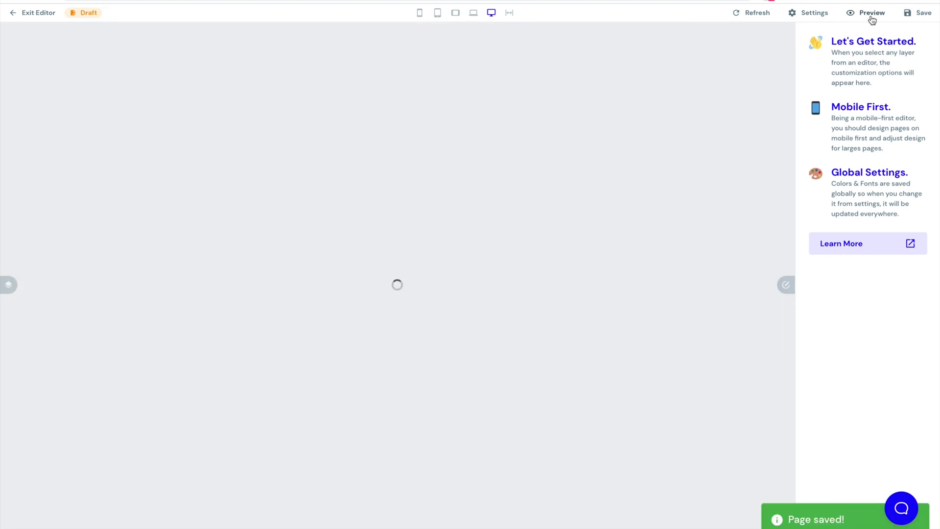
pyautogui.click(873, 13)
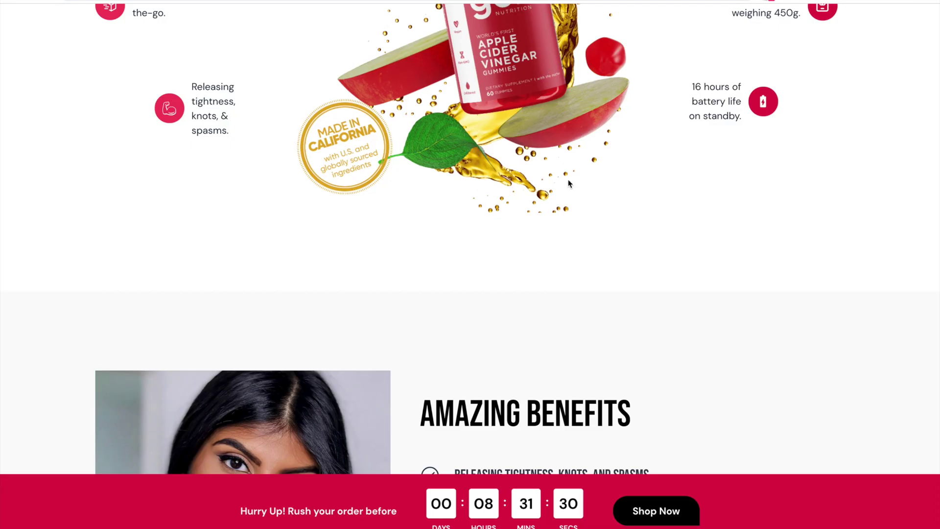
# Step: Examine the previewed page from the header to the closing product section, checking the sticky countdown banner and button colors
pyautogui.scroll(20, 569, 183)
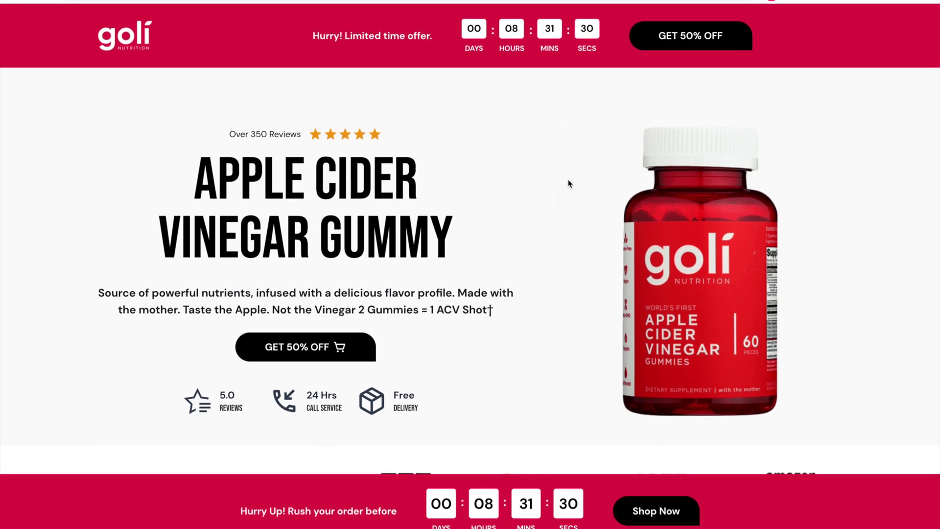
pyautogui.scroll(-10, 569, 183)
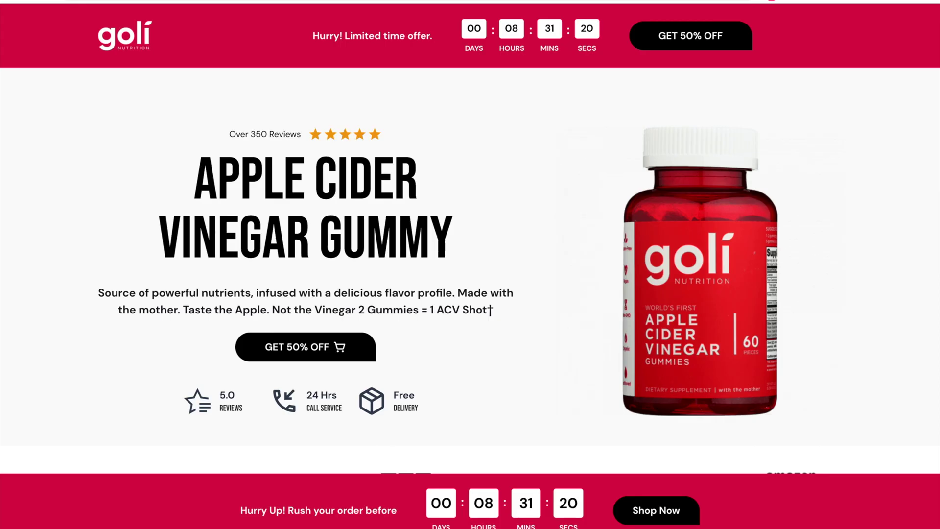
pyautogui.scroll(-1, 504, 225)
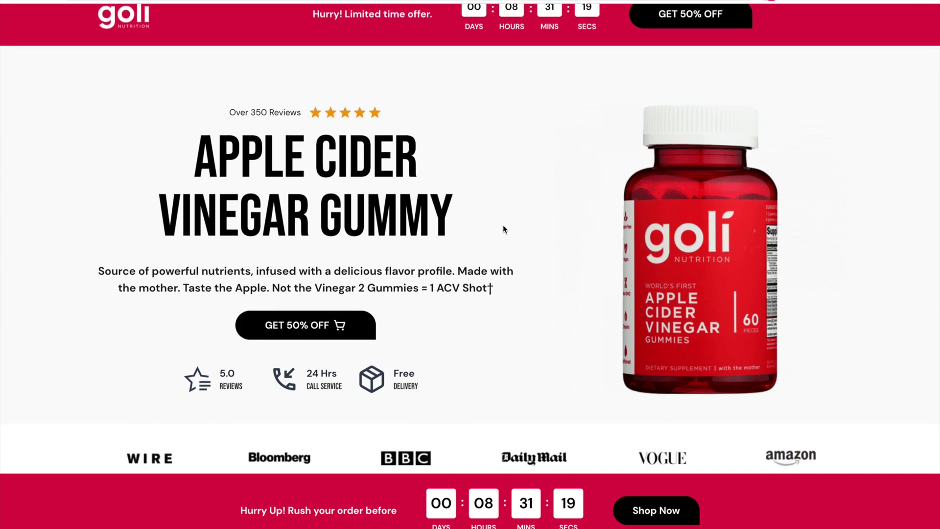
pyautogui.scroll(-3, 503, 225)
pyautogui.scroll(-5, 504, 229)
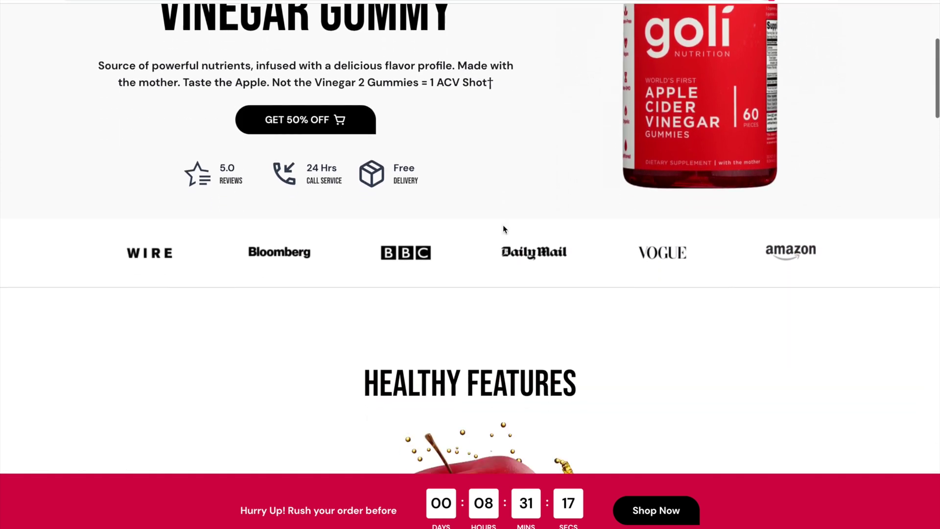
pyautogui.scroll(8, 504, 228)
pyautogui.scroll(-10, 504, 229)
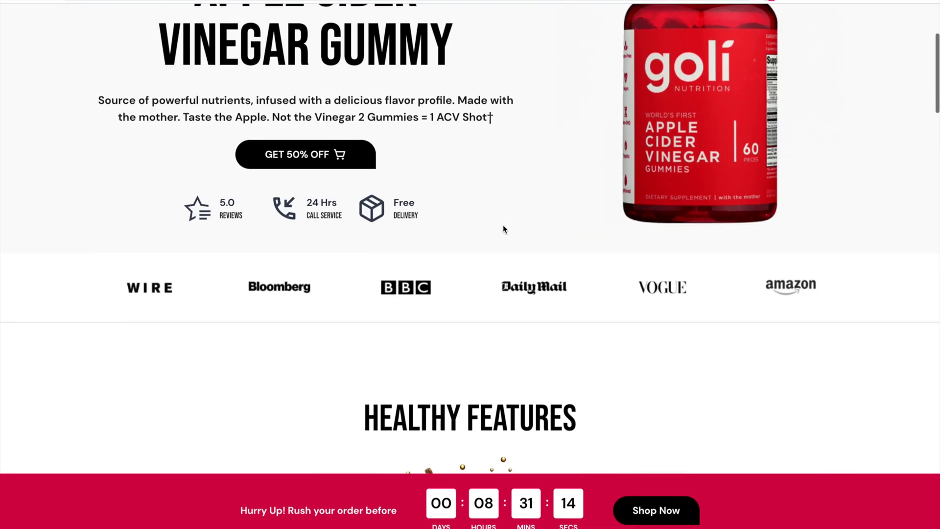
pyautogui.scroll(-10, 503, 229)
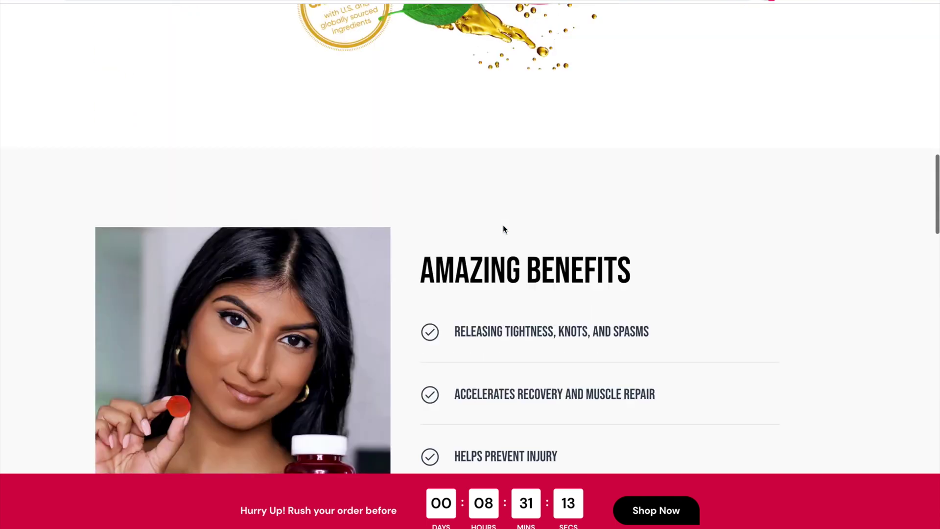
pyautogui.scroll(-9, 503, 226)
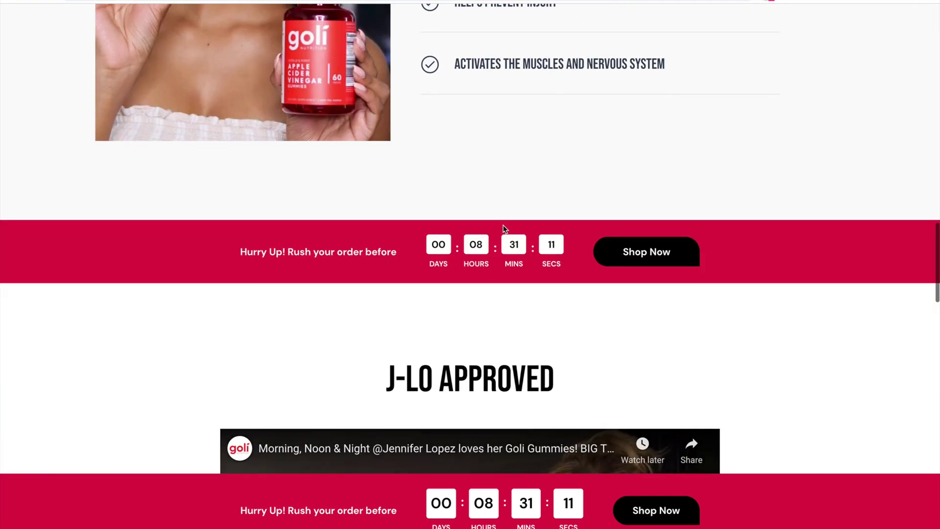
pyautogui.scroll(-8, 504, 229)
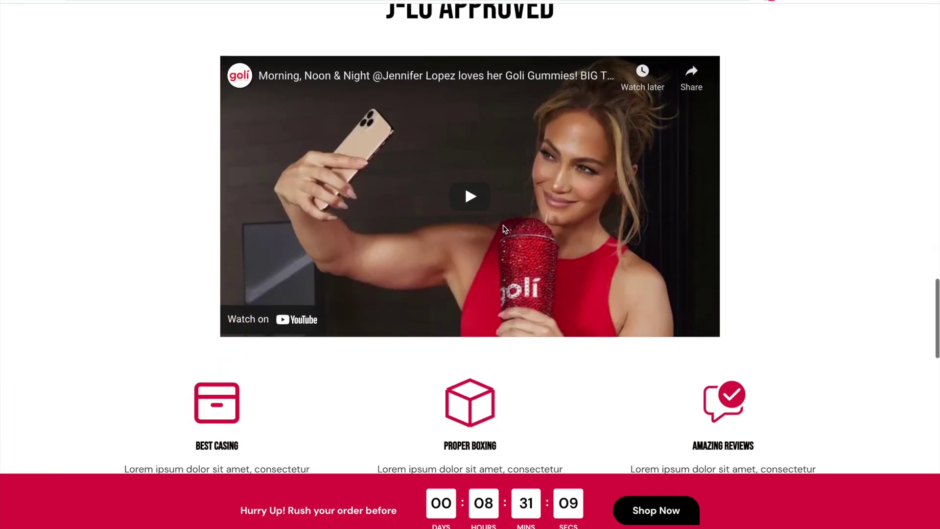
pyautogui.scroll(-9, 505, 229)
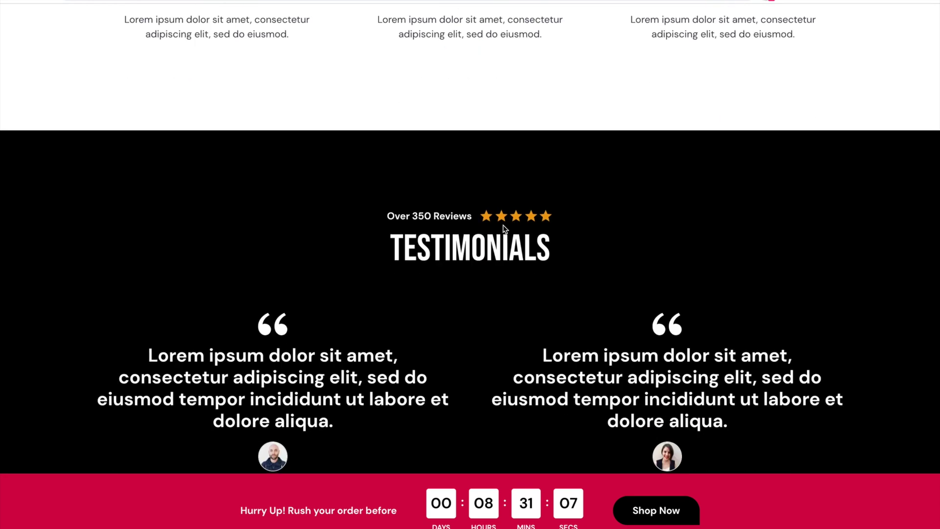
pyautogui.scroll(-1, 504, 230)
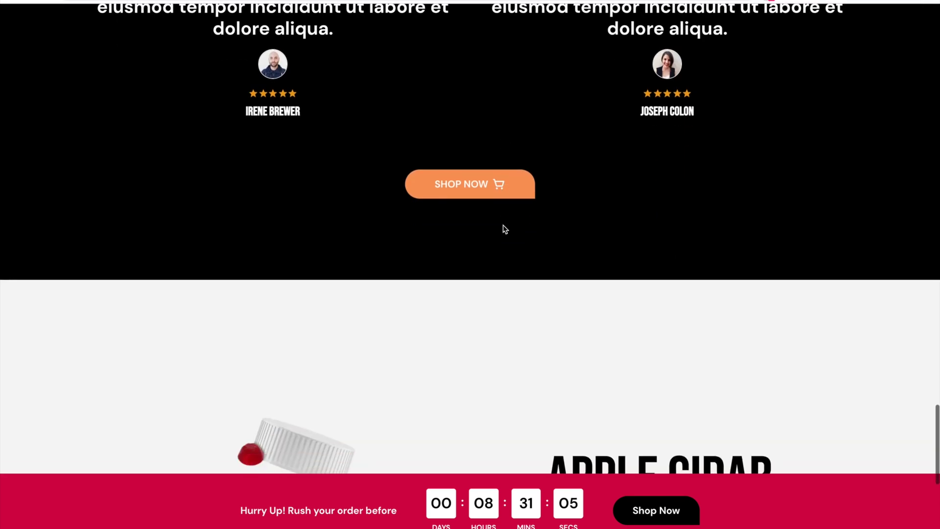
pyautogui.scroll(-1, 504, 174)
pyautogui.scroll(-6, 555, 357)
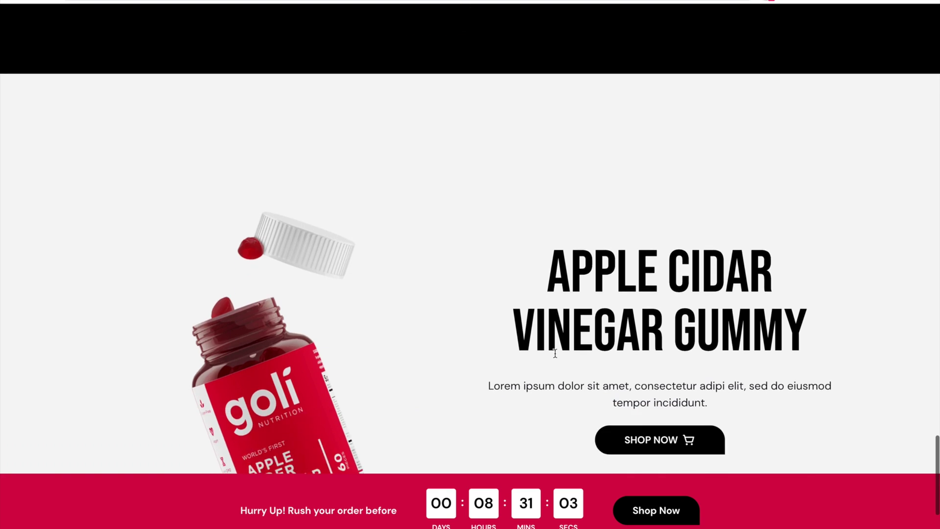
pyautogui.scroll(5, 555, 352)
pyautogui.scroll(15, 555, 352)
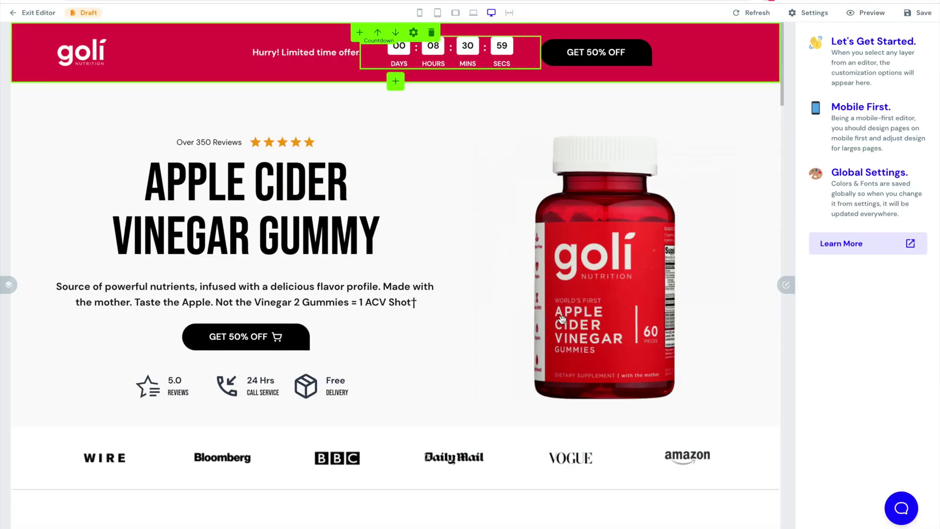
# Step: Set the background color of the Shop Now button in the Testimonials section to the pinkish red, shade 600
pyautogui.scroll(-20, 562, 320)
pyautogui.scroll(-12, 562, 319)
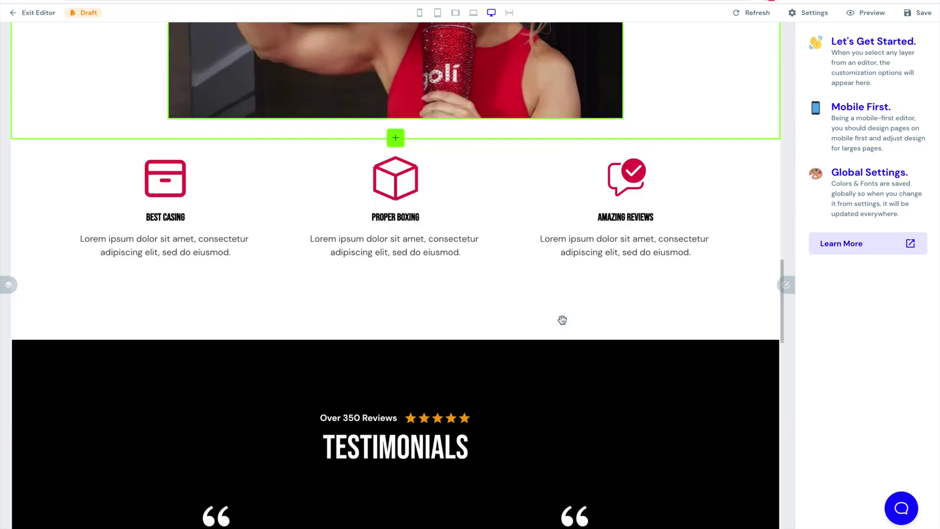
pyautogui.click(434, 497)
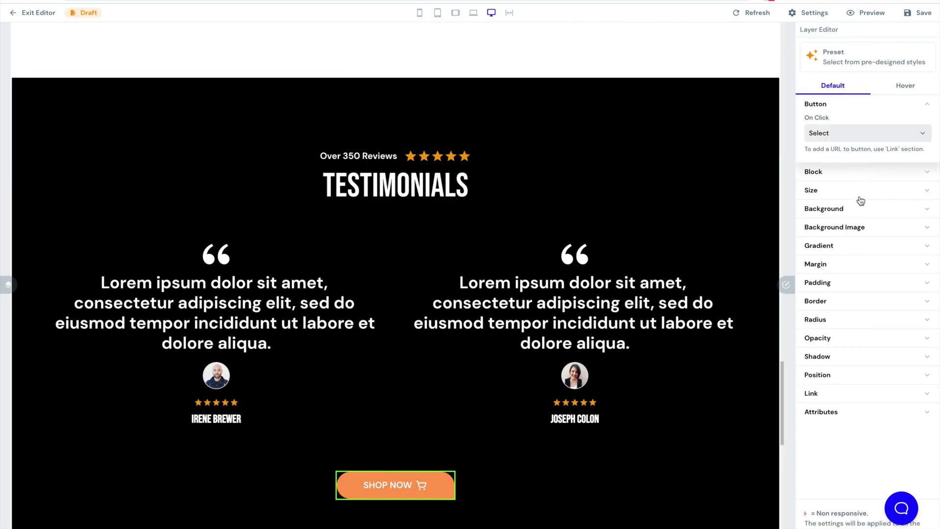
pyautogui.click(857, 208)
pyautogui.click(923, 226)
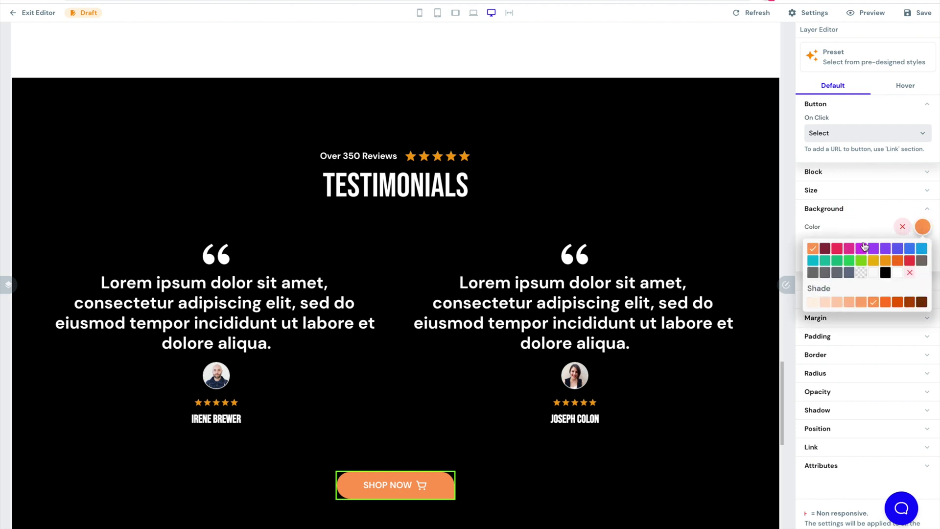
pyautogui.click(837, 248)
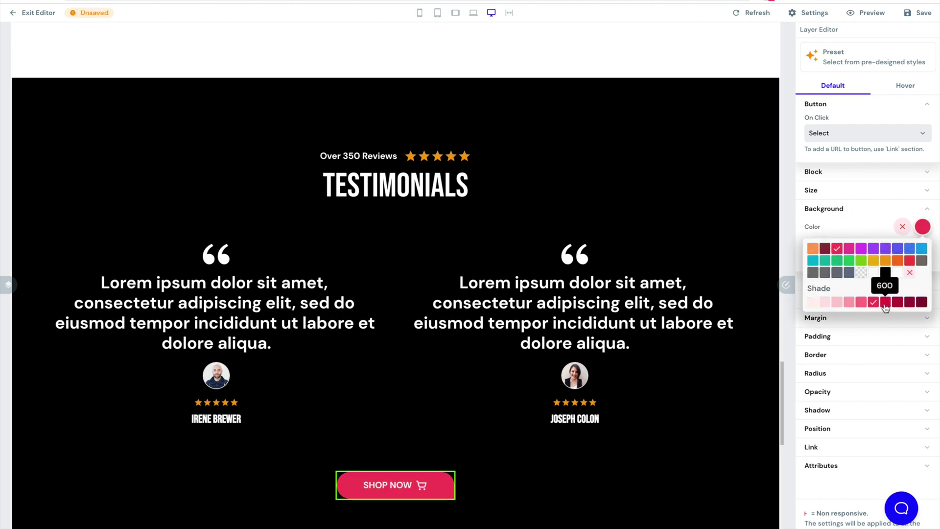
pyautogui.click(885, 304)
# Step: Save the landing page without publishing it and open the updated preview
pyautogui.scroll(-5, 727, 142)
pyautogui.scroll(-3, 728, 143)
pyautogui.click(729, 143)
pyautogui.scroll(3, 728, 142)
pyautogui.scroll(-10, 764, 93)
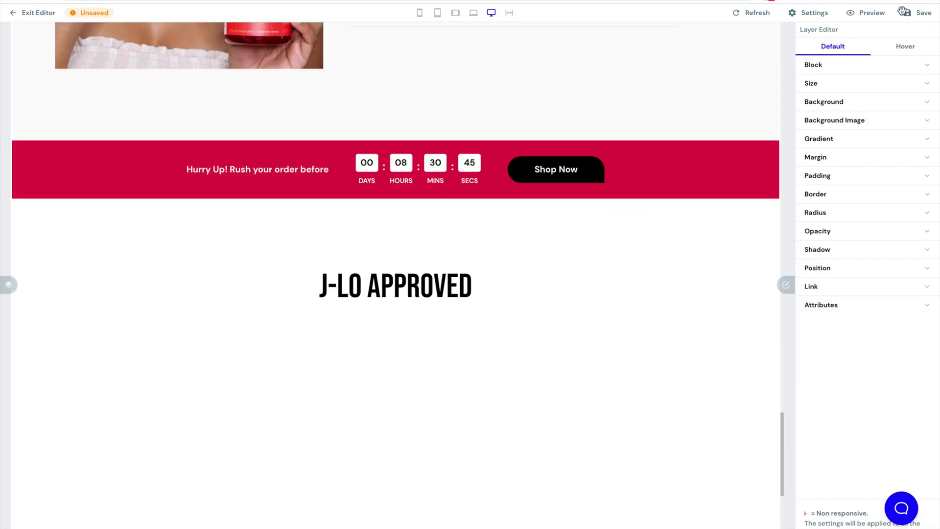
pyautogui.click(919, 12)
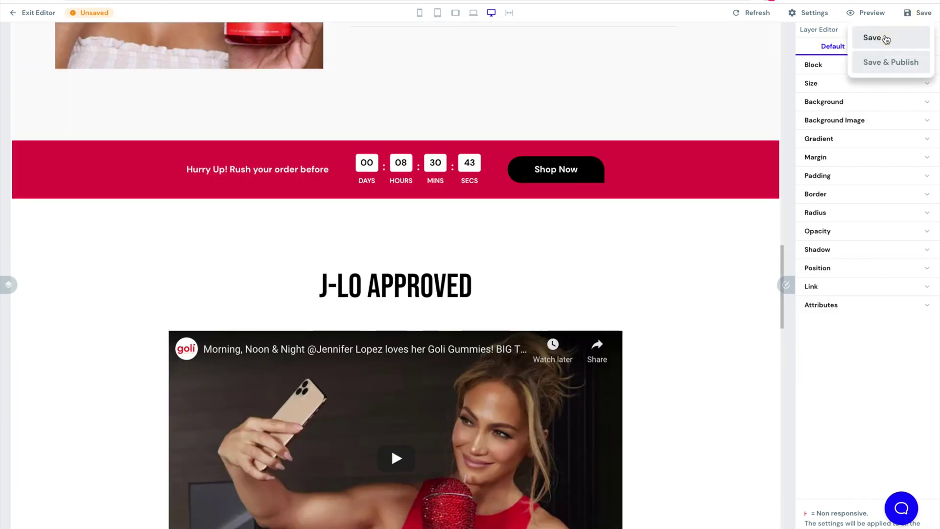
pyautogui.click(873, 38)
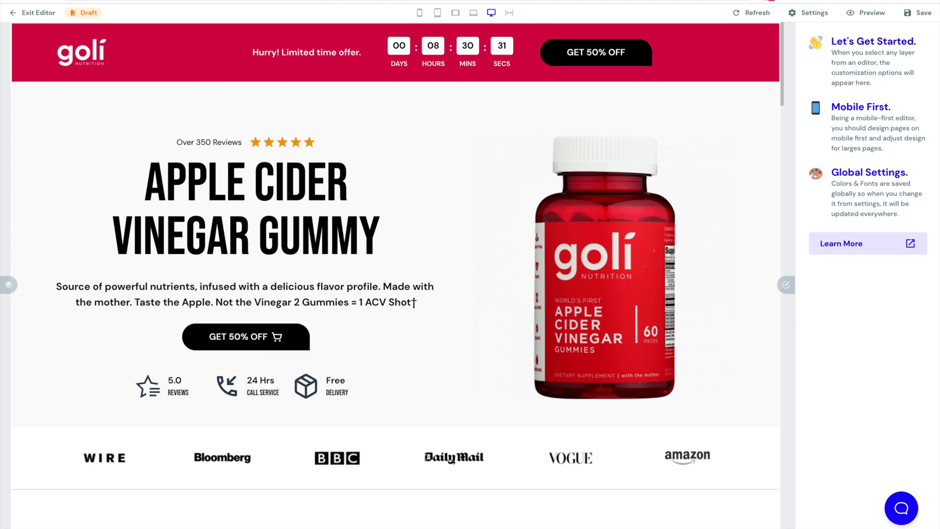
pyautogui.click(871, 12)
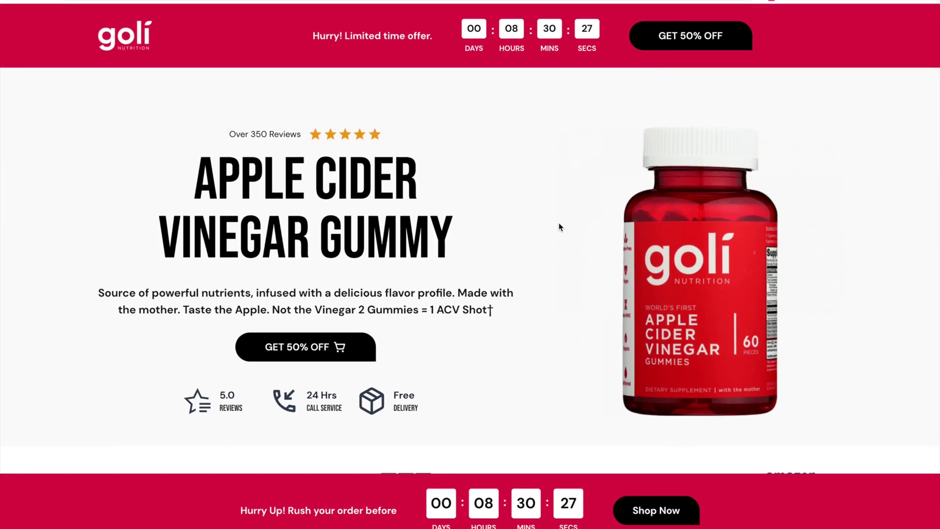
# Step: Examine the previewed page from the header through Testimonials to the closing section, checking the sticky countdown banner and section styling
pyautogui.scroll(-6, 560, 227)
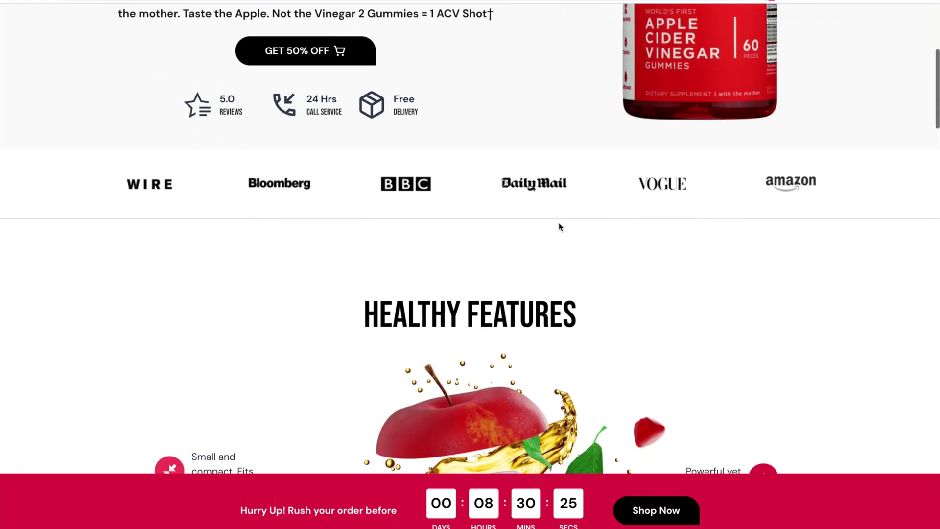
pyautogui.scroll(-9, 559, 227)
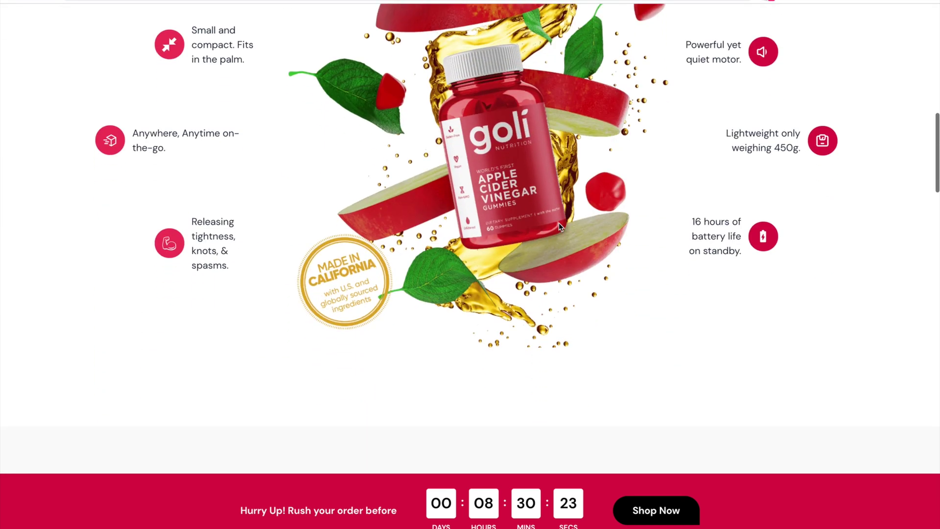
pyautogui.scroll(-9, 560, 226)
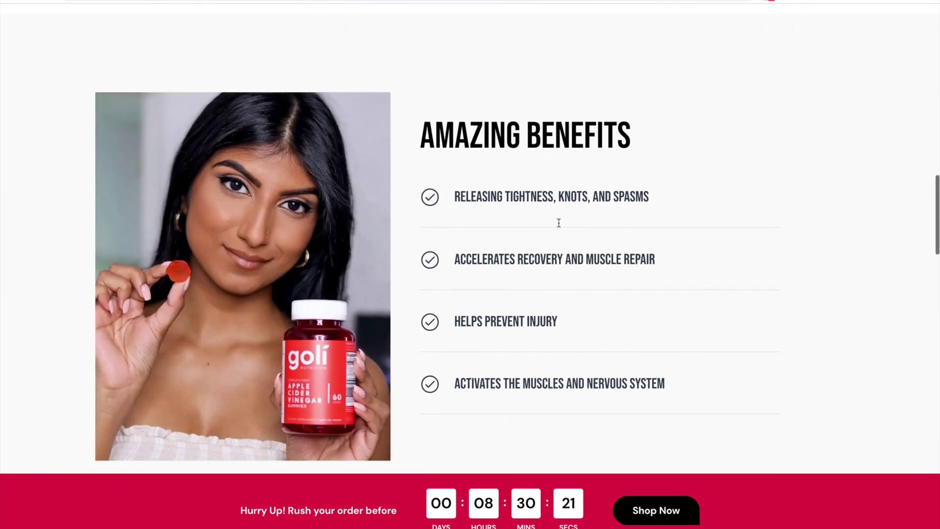
pyautogui.scroll(-8, 559, 223)
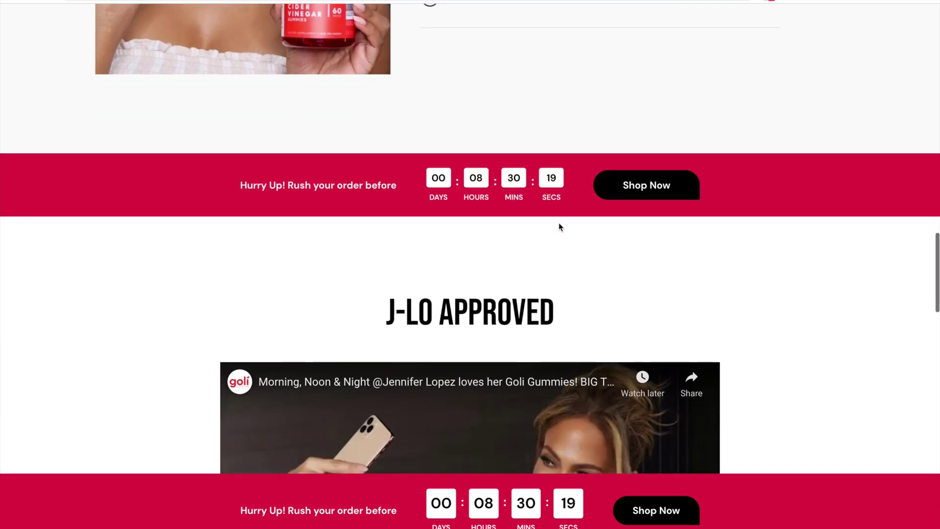
pyautogui.scroll(-8, 559, 227)
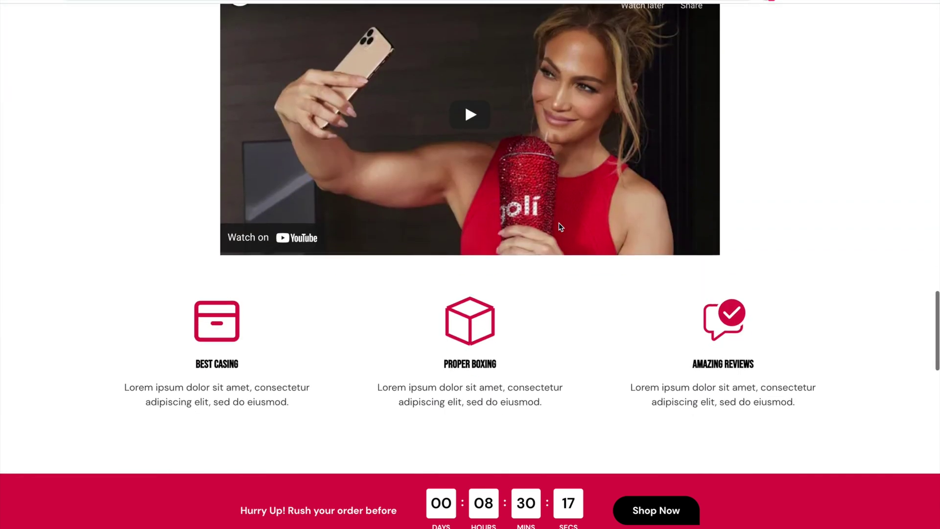
pyautogui.scroll(-10, 561, 226)
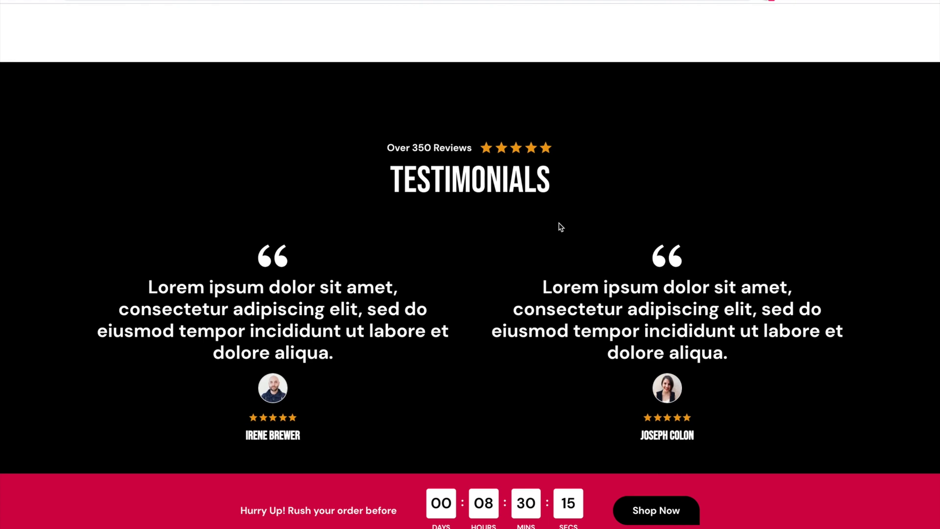
pyautogui.scroll(-6, 561, 226)
pyautogui.scroll(-7, 560, 227)
pyautogui.scroll(3, 560, 227)
pyautogui.scroll(20, 560, 227)
pyautogui.scroll(20, 561, 226)
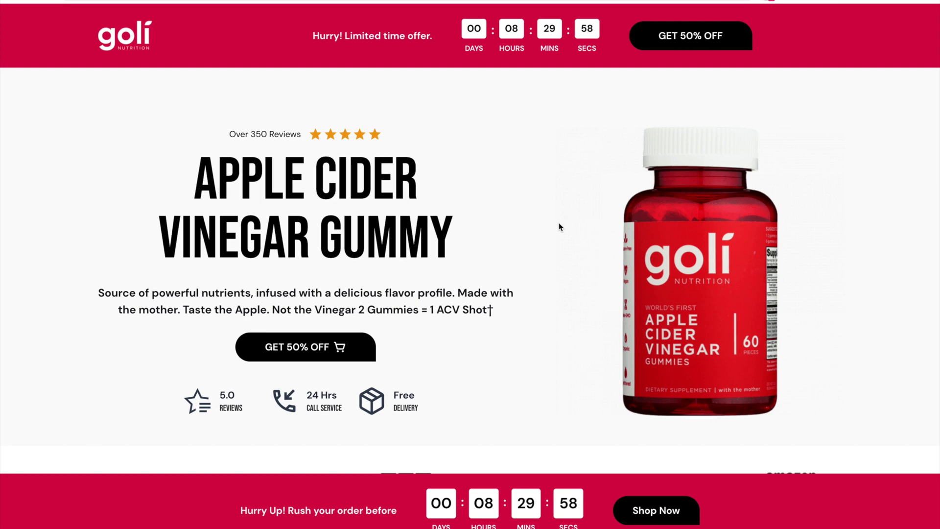
# Step: Review the Healthy Features, Amazing Benefits and J-Lo Approved sections of the preview once more and return to the editor
pyautogui.scroll(-10, 505, 271)
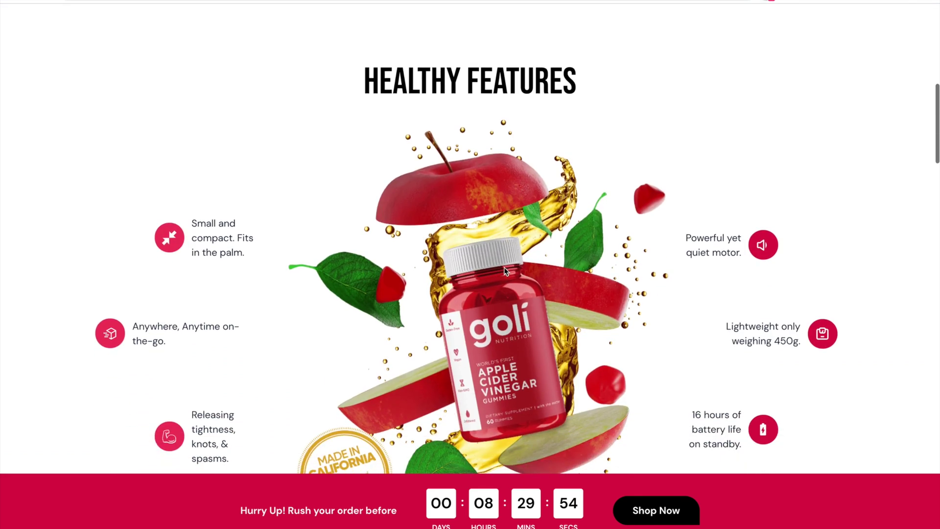
pyautogui.scroll(-5, 505, 271)
pyautogui.scroll(-4, 504, 270)
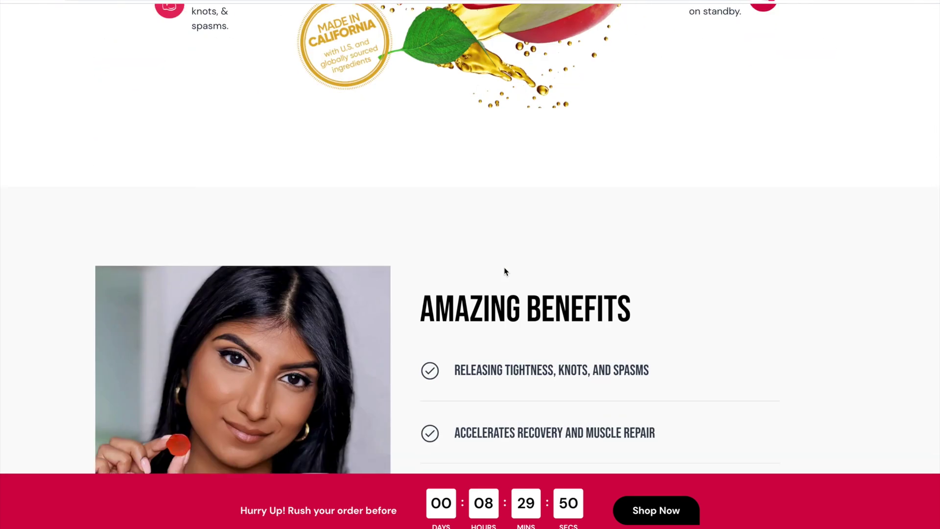
pyautogui.scroll(-9, 505, 271)
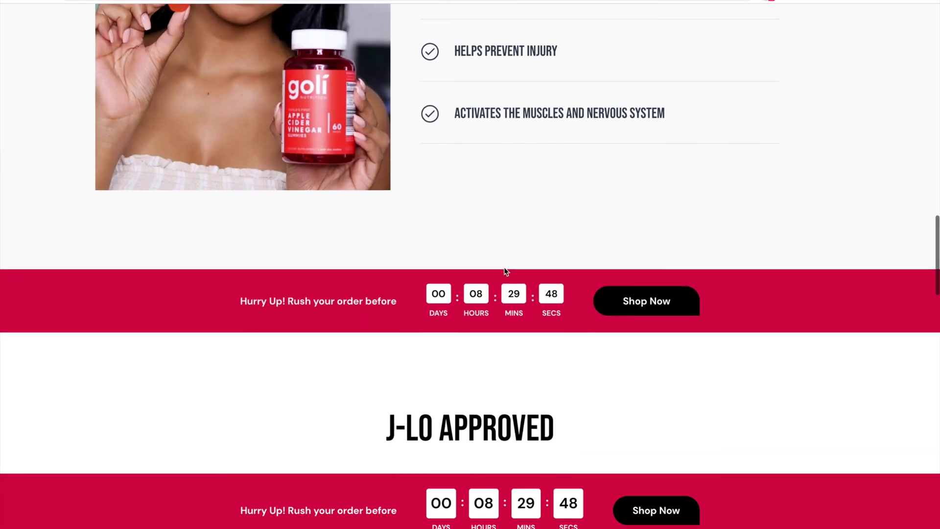
pyautogui.scroll(-3, 505, 271)
pyautogui.scroll(-5, 505, 269)
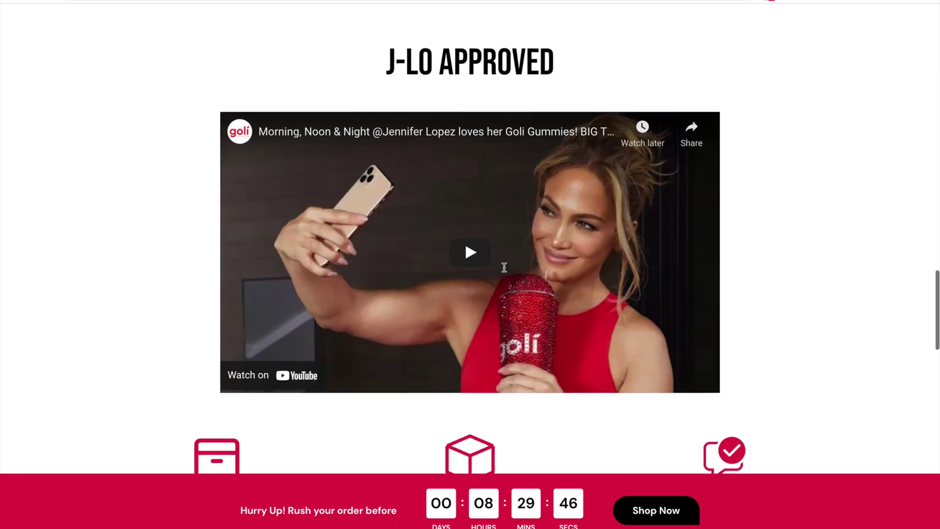
pyautogui.scroll(-2, 504, 267)
pyautogui.scroll(10, 505, 269)
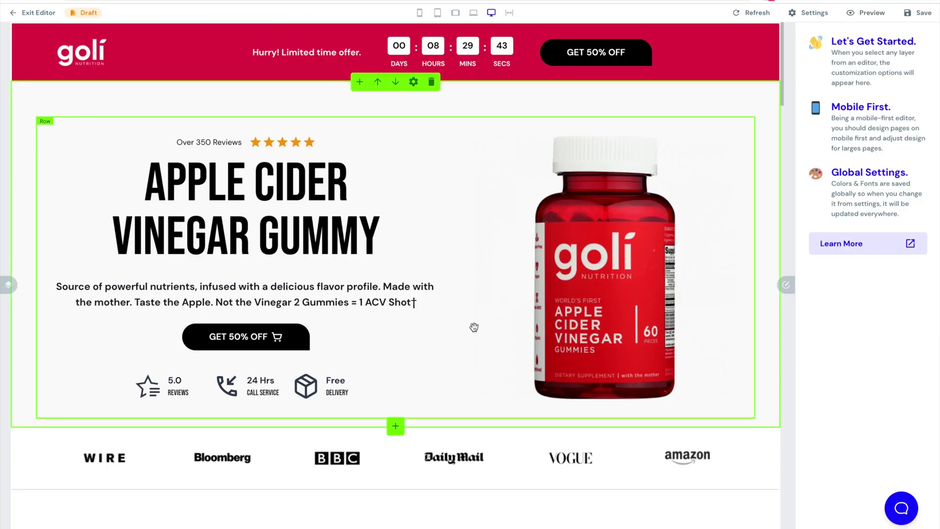
# Step: Open the library of ready-made new modules from the Amazing Benefits section
pyautogui.scroll(-4, 473, 326)
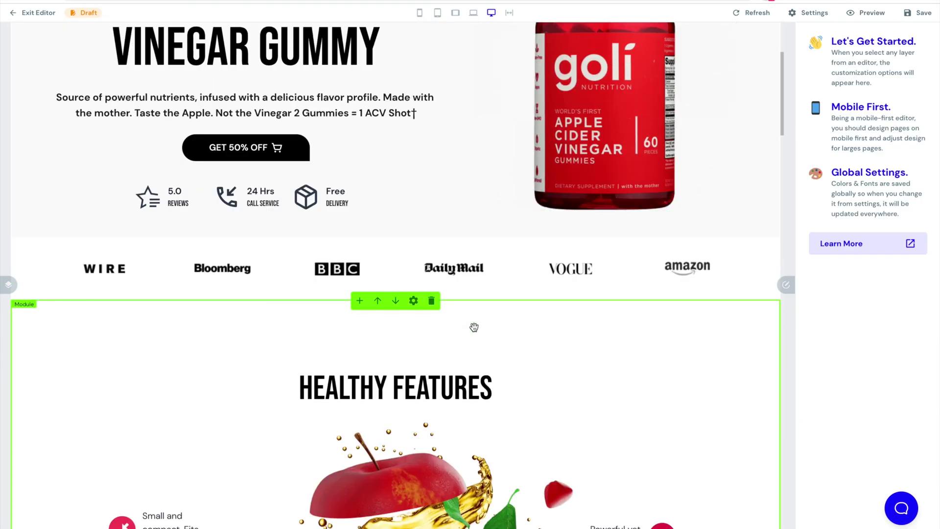
pyautogui.scroll(-15, 476, 316)
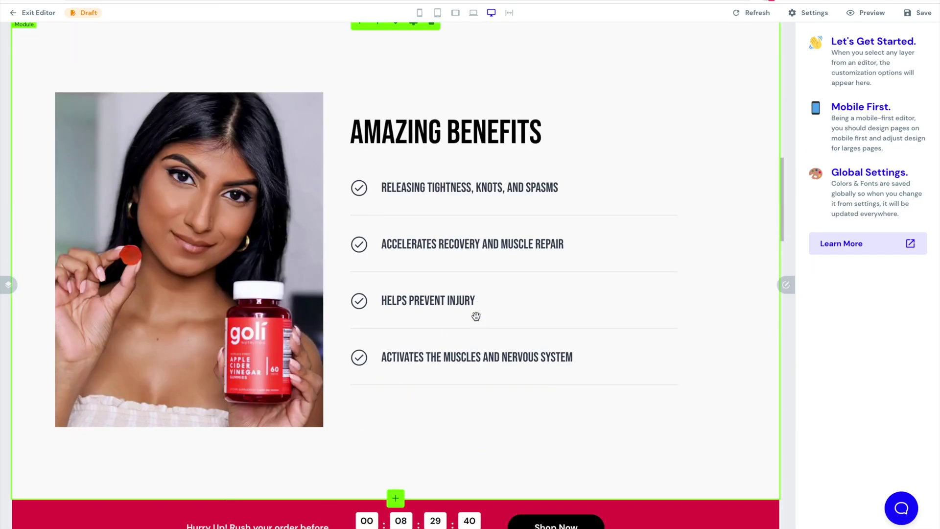
pyautogui.scroll(3, 474, 302)
pyautogui.click(359, 177)
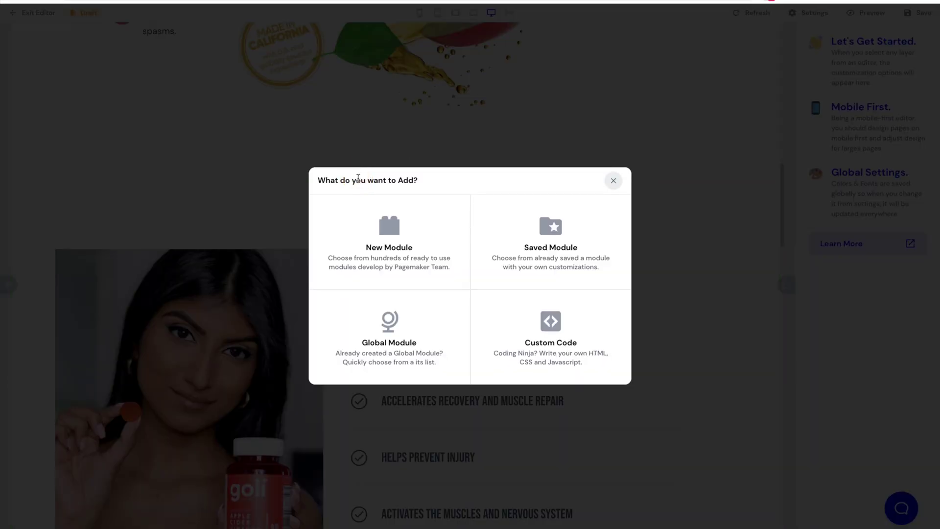
pyautogui.click(395, 240)
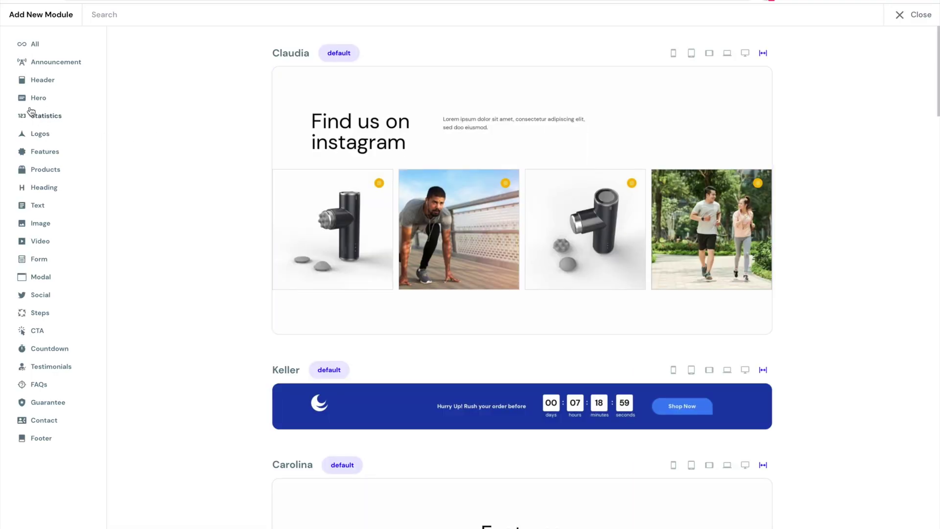
# Step: Browse the Hero, Image, Heading, Products and All module categories and close the library without adding a module
pyautogui.click(44, 97)
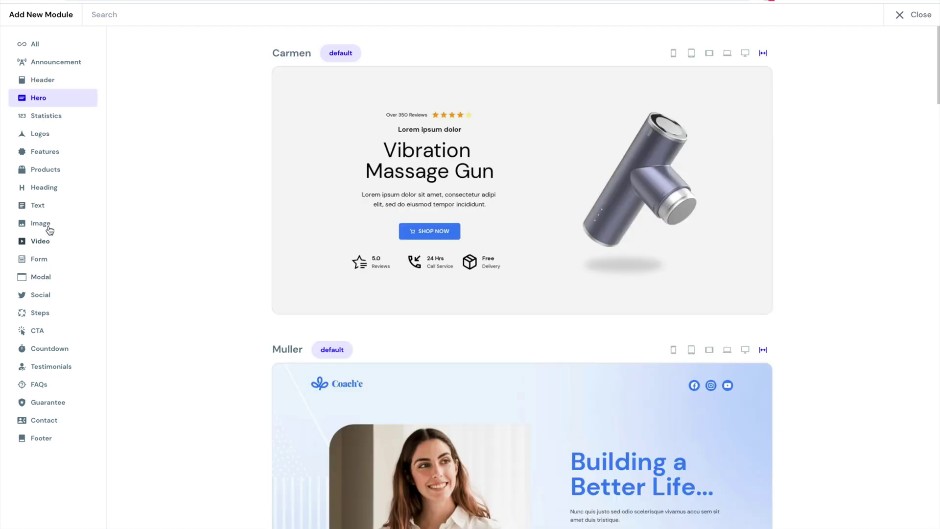
pyautogui.click(51, 224)
pyautogui.click(53, 187)
pyautogui.click(54, 172)
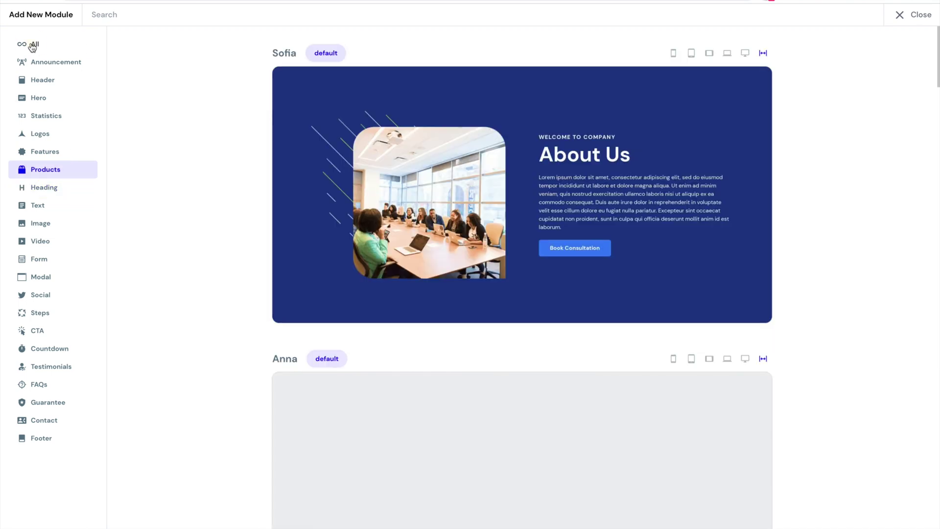
pyautogui.click(32, 47)
pyautogui.scroll(-10, 757, 193)
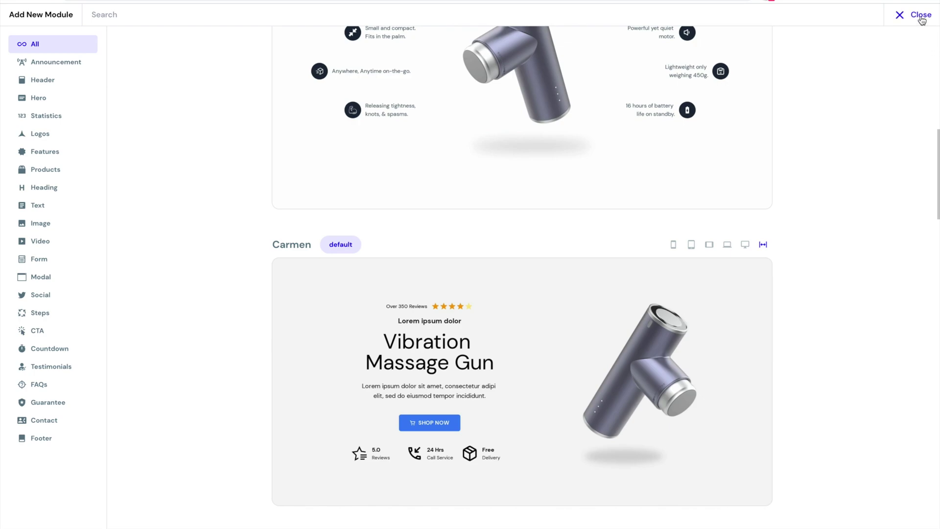
pyautogui.click(920, 16)
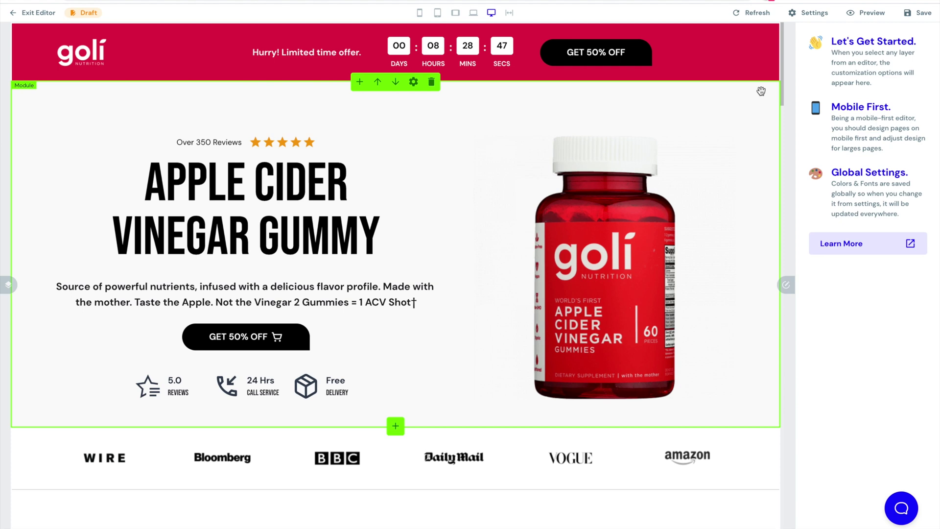
pyautogui.scroll(-5, 736, 116)
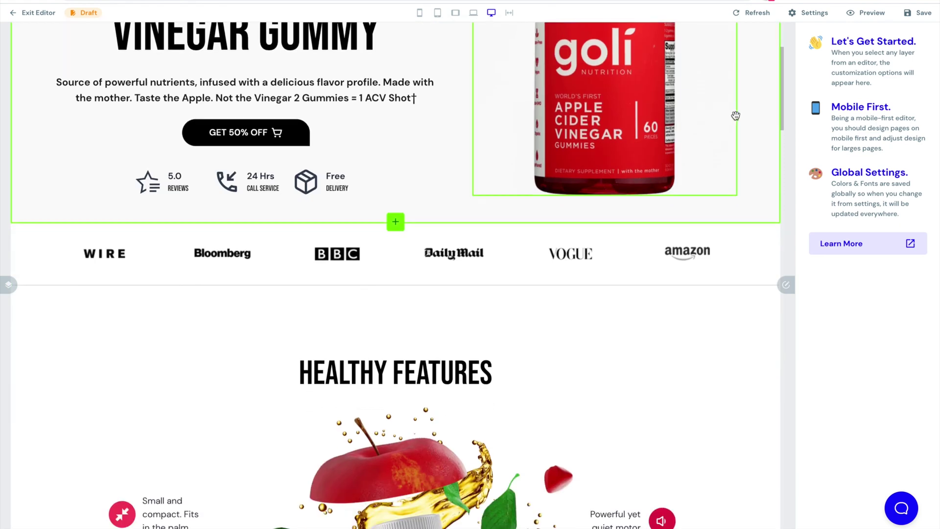
pyautogui.scroll(-5, 735, 116)
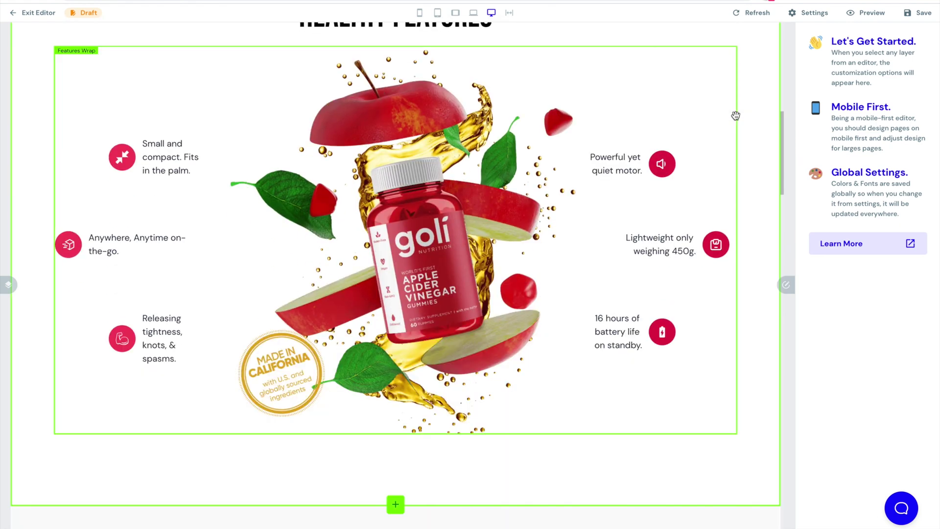
pyautogui.scroll(-5, 735, 115)
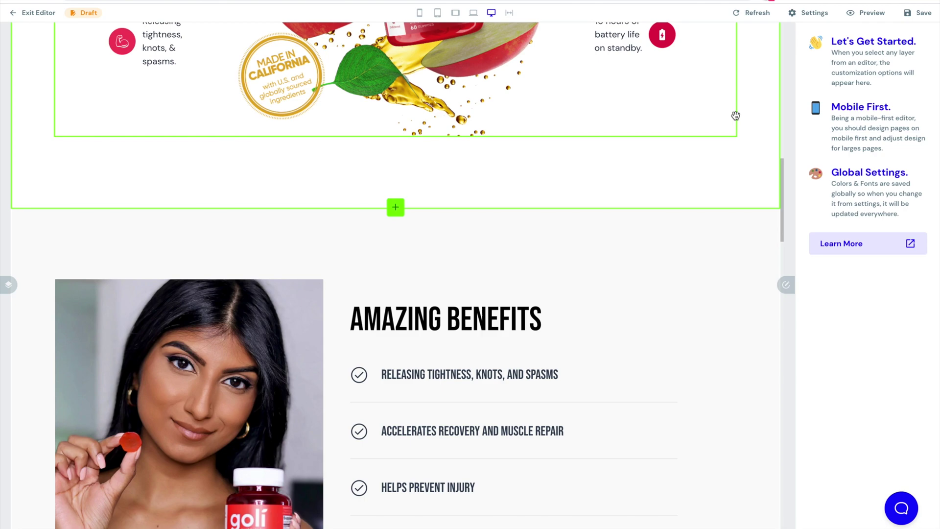